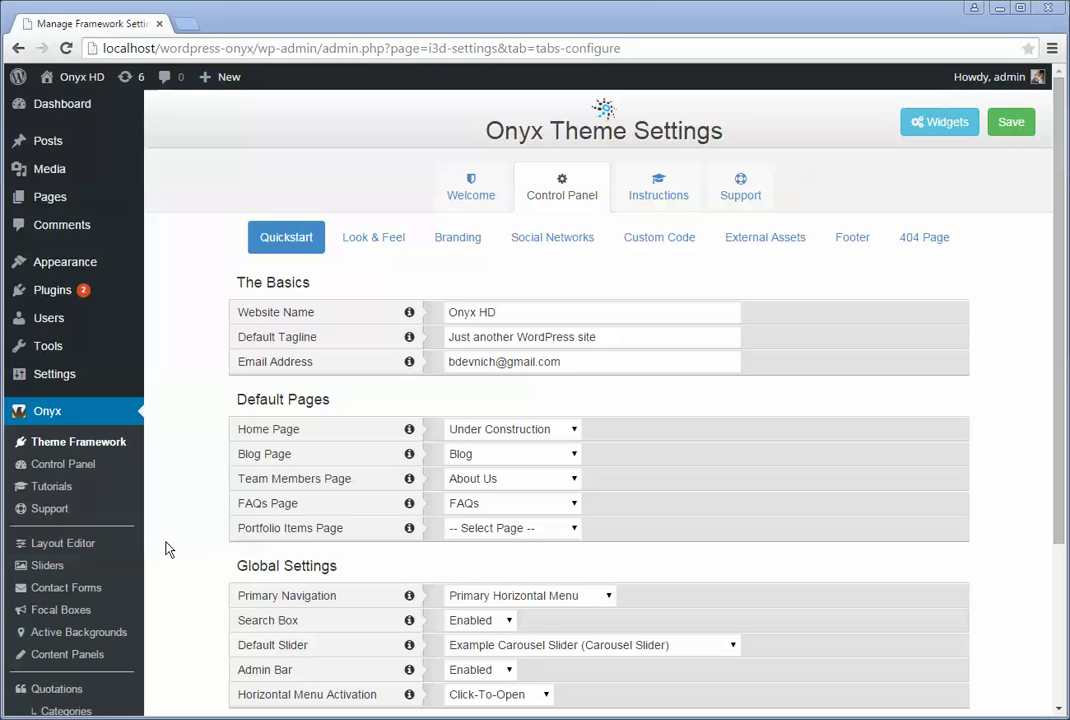
Open the Minimized 2L layout in the Onyx Layout Editor and look through its rows
{"action": "left_click", "coordinate": [79, 547]}
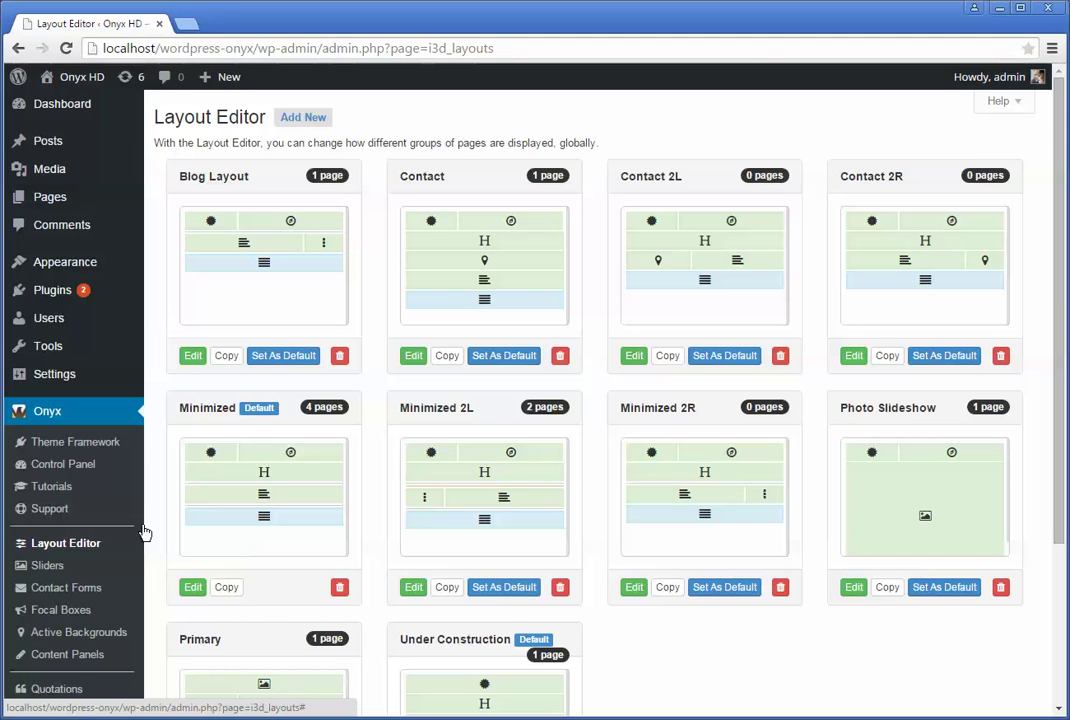
{"action": "mouse_move", "coordinate": [63, 209]}
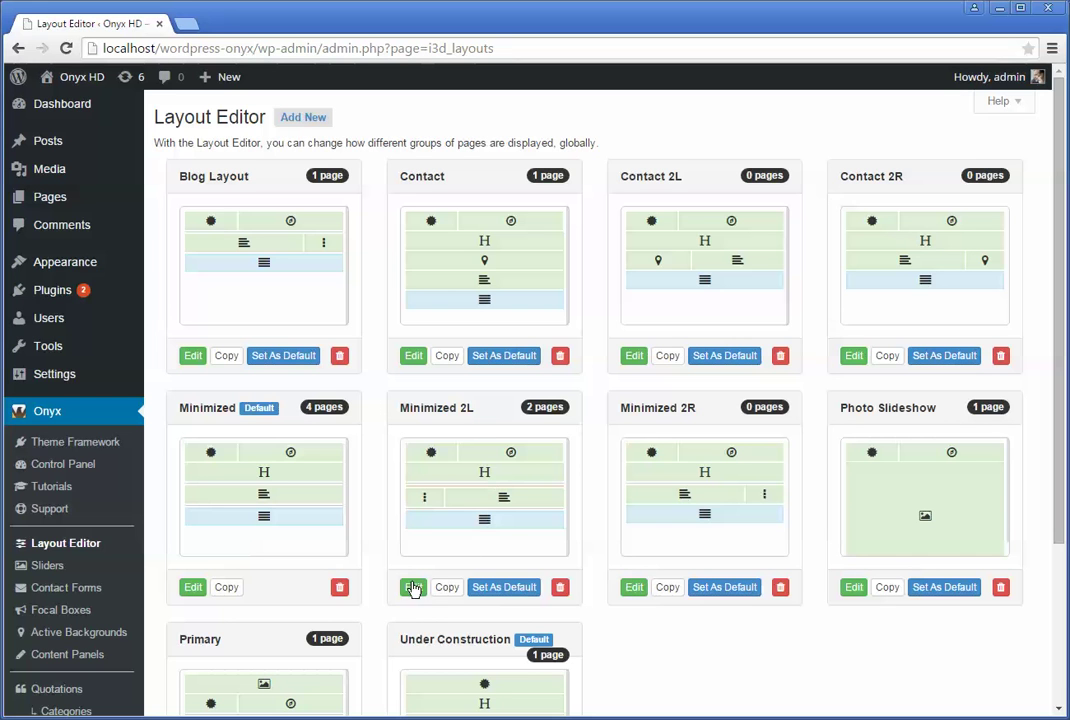
{"action": "left_click", "coordinate": [412, 598]}
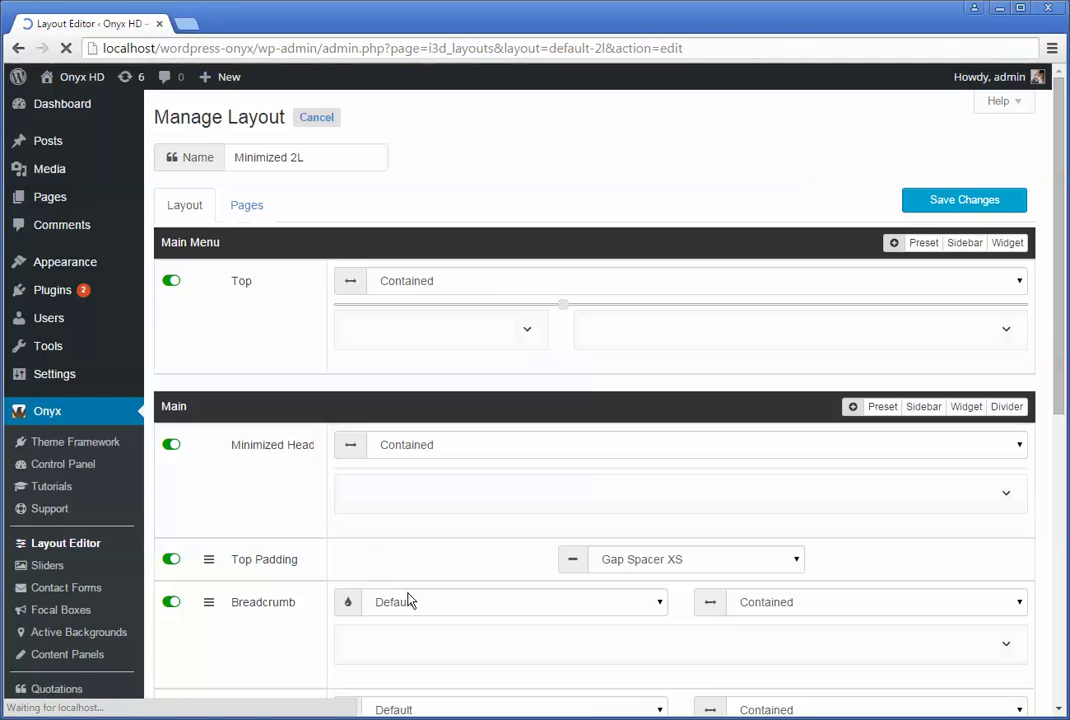
{"action": "scroll", "coordinate": [540, 497], "scroll_direction": "down", "scroll_amount": 1}
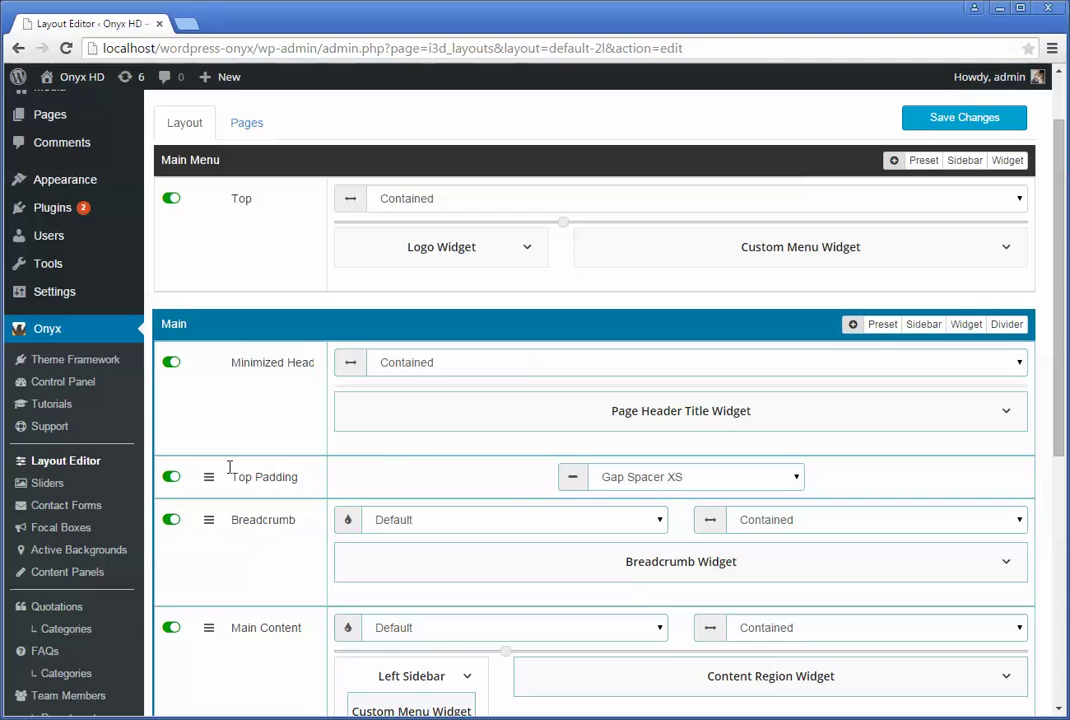
{"action": "scroll", "coordinate": [230, 480], "scroll_direction": "down", "scroll_amount": 4}
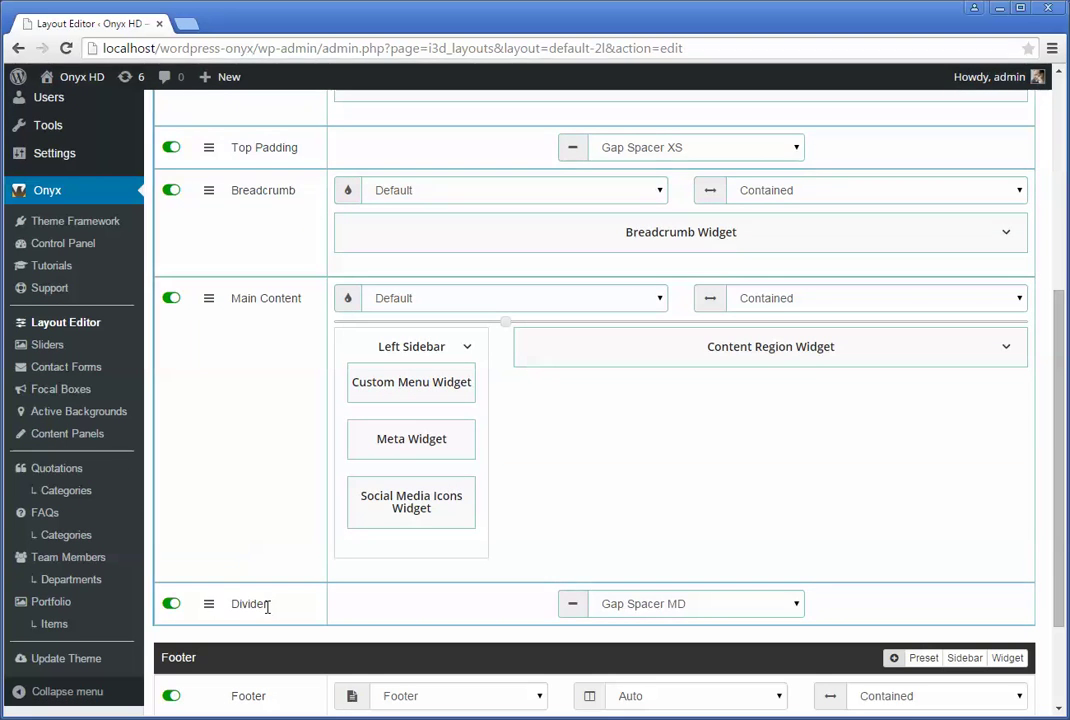
{"action": "scroll", "coordinate": [268, 608], "scroll_direction": "up", "scroll_amount": 5}
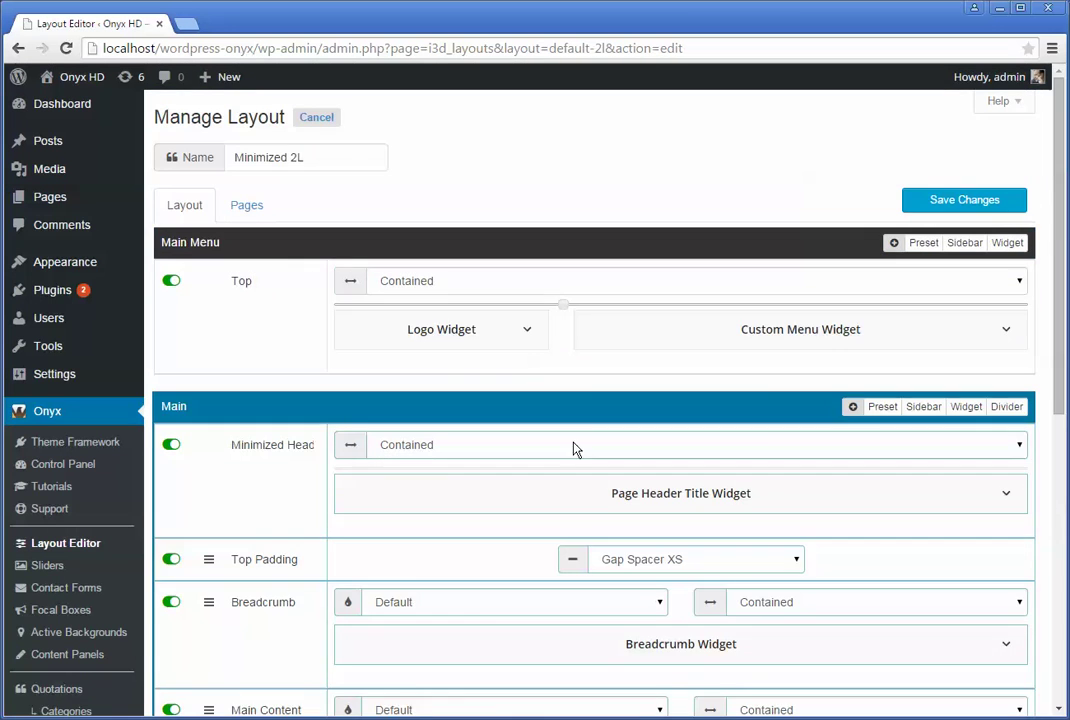
Revert the Minimized 2L layout to the theme's original default version and return to the layout list
{"action": "left_click", "coordinate": [1003, 102]}
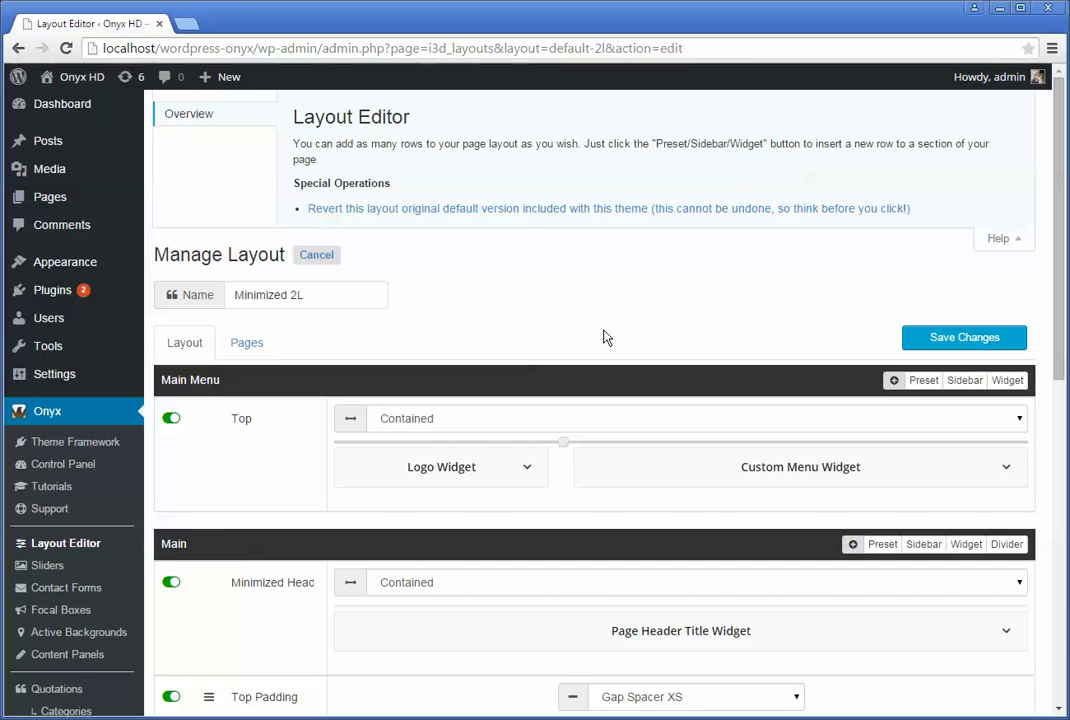
{"action": "left_click", "coordinate": [607, 212]}
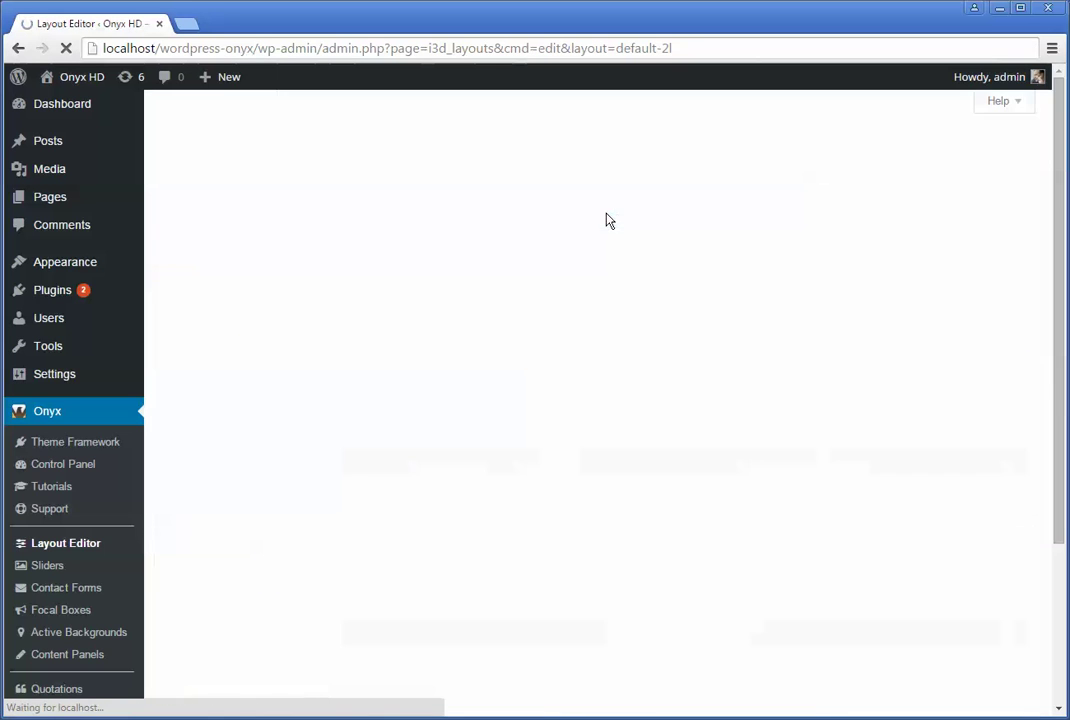
{"action": "scroll", "coordinate": [635, 525], "scroll_direction": "down", "scroll_amount": 3}
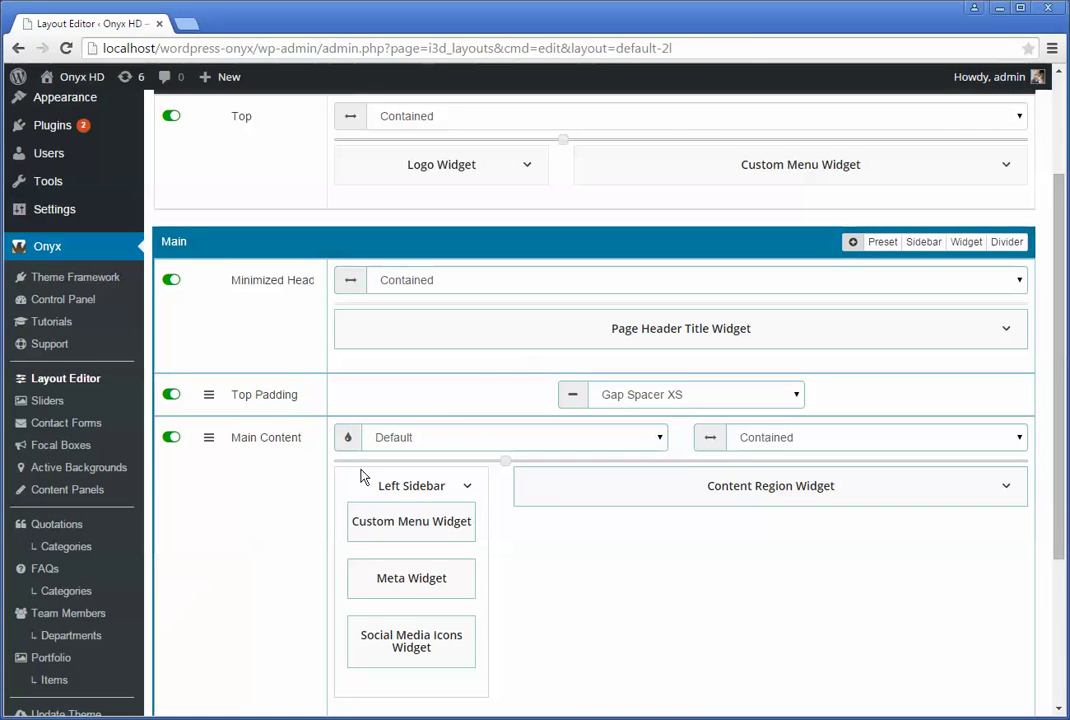
{"action": "scroll", "coordinate": [230, 515], "scroll_direction": "down", "scroll_amount": 1}
{"action": "scroll", "coordinate": [190, 500], "scroll_direction": "down", "scroll_amount": 1}
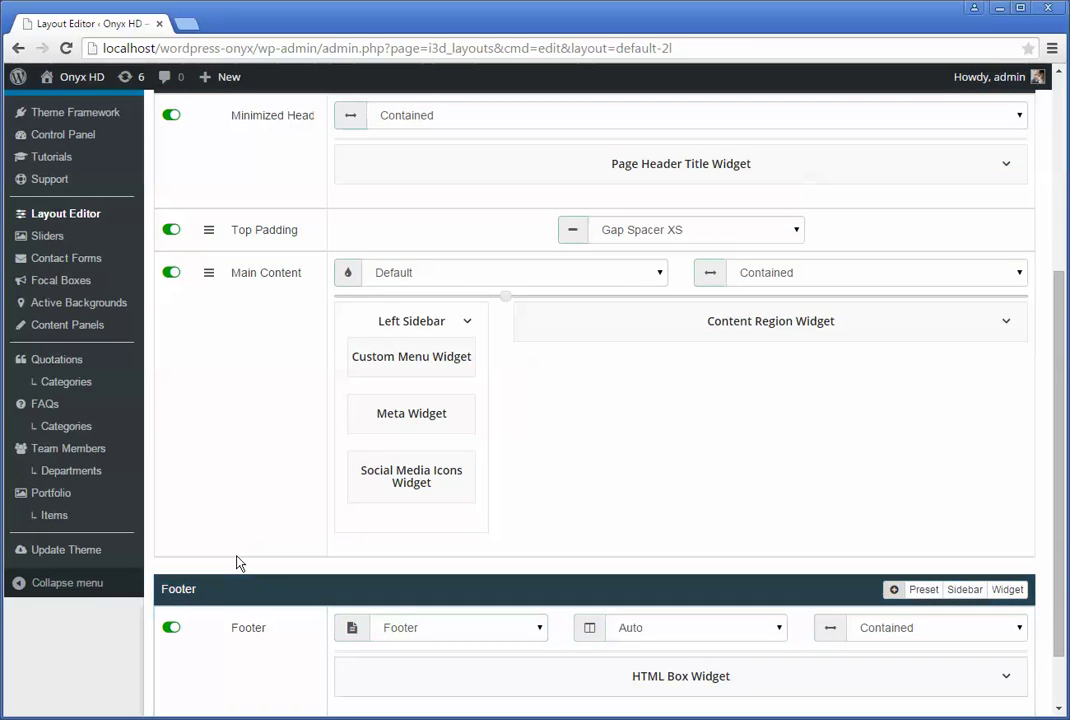
{"action": "scroll", "coordinate": [230, 555], "scroll_direction": "up", "scroll_amount": 3}
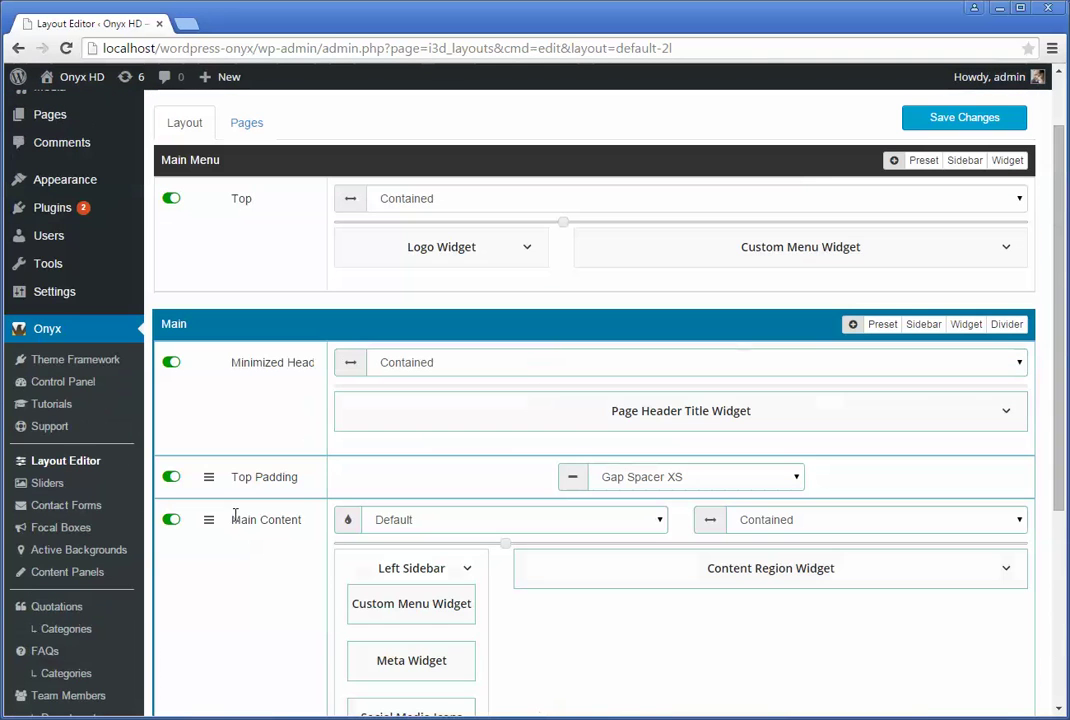
{"action": "scroll", "coordinate": [258, 437], "scroll_direction": "up", "scroll_amount": 1}
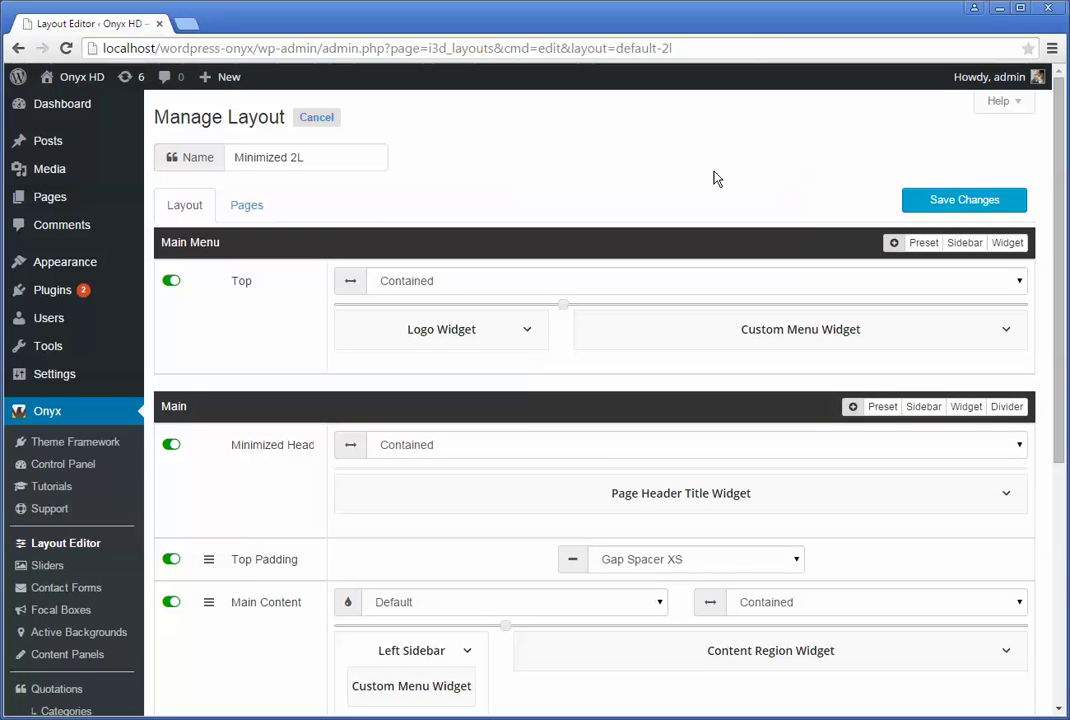
{"action": "left_click", "coordinate": [309, 119]}
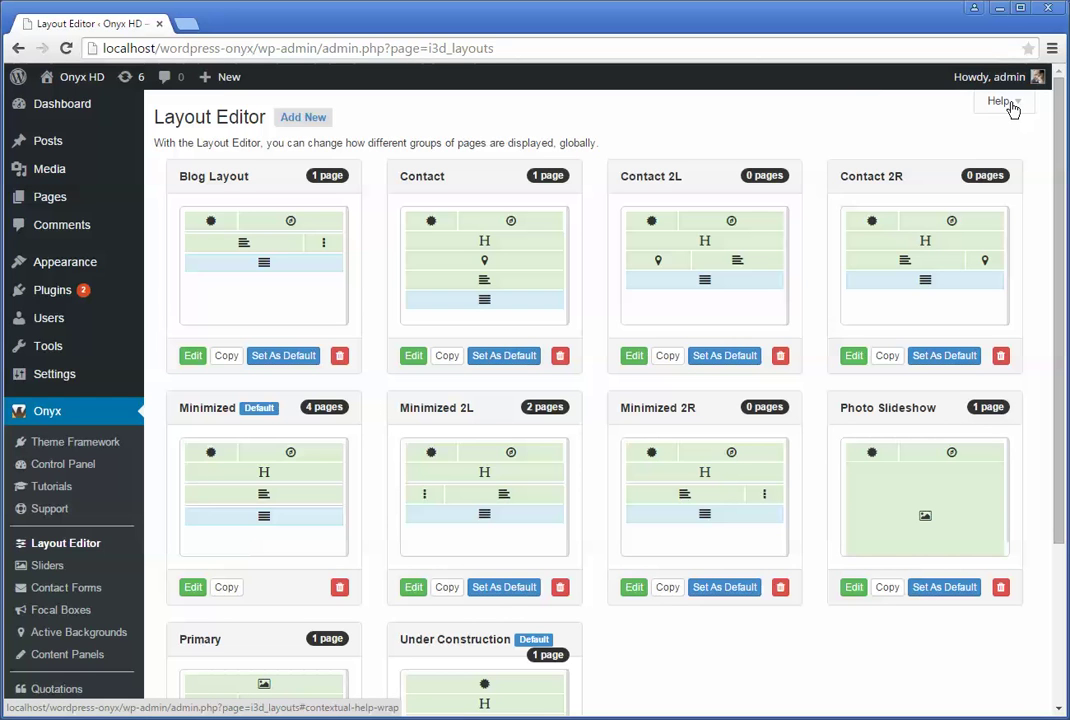
Install/revert all the theme's default layouts using the Layout Editor's special operations
{"action": "left_click", "coordinate": [1002, 102]}
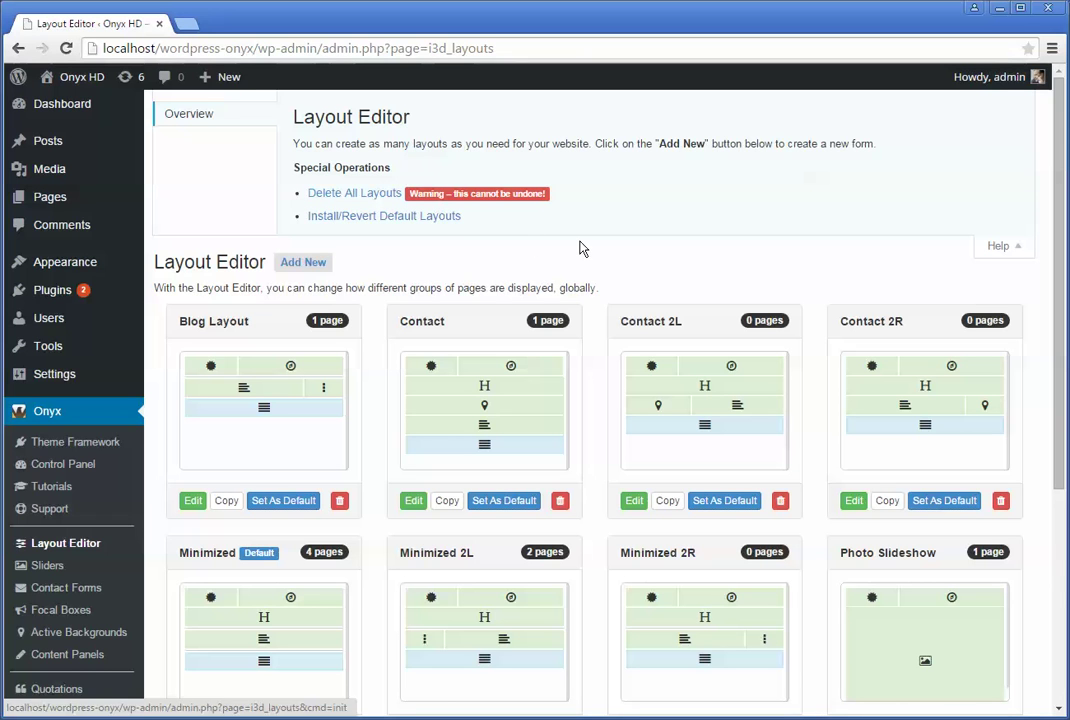
{"action": "left_click", "coordinate": [381, 219]}
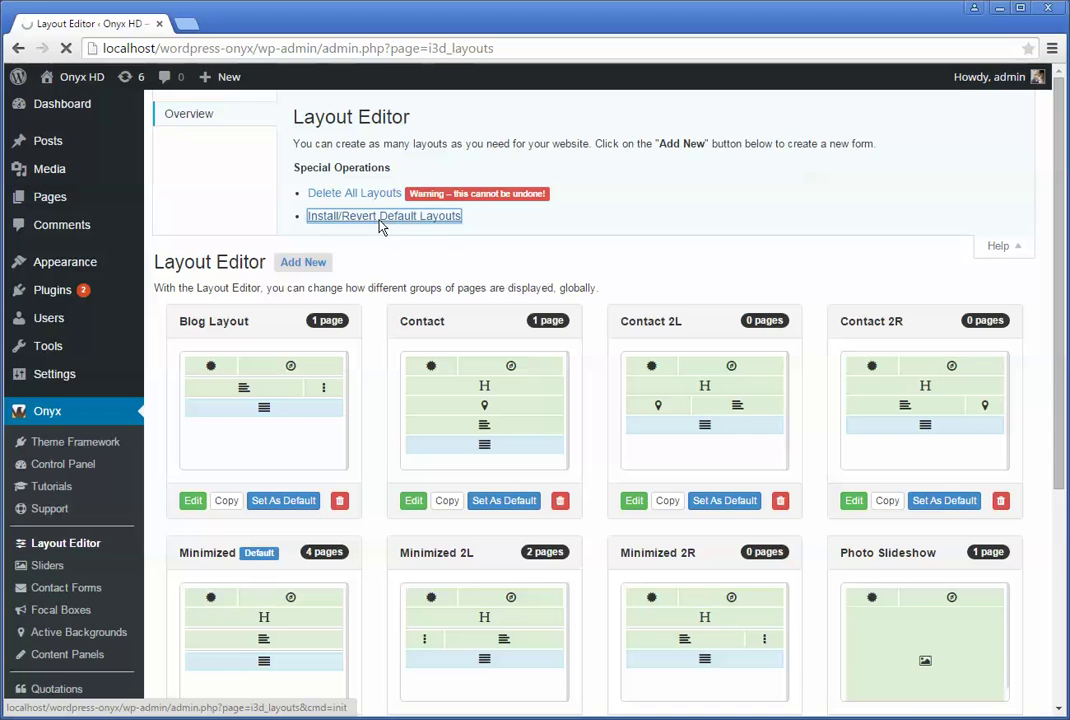
{"action": "scroll", "coordinate": [254, 546], "scroll_direction": "down", "scroll_amount": 1}
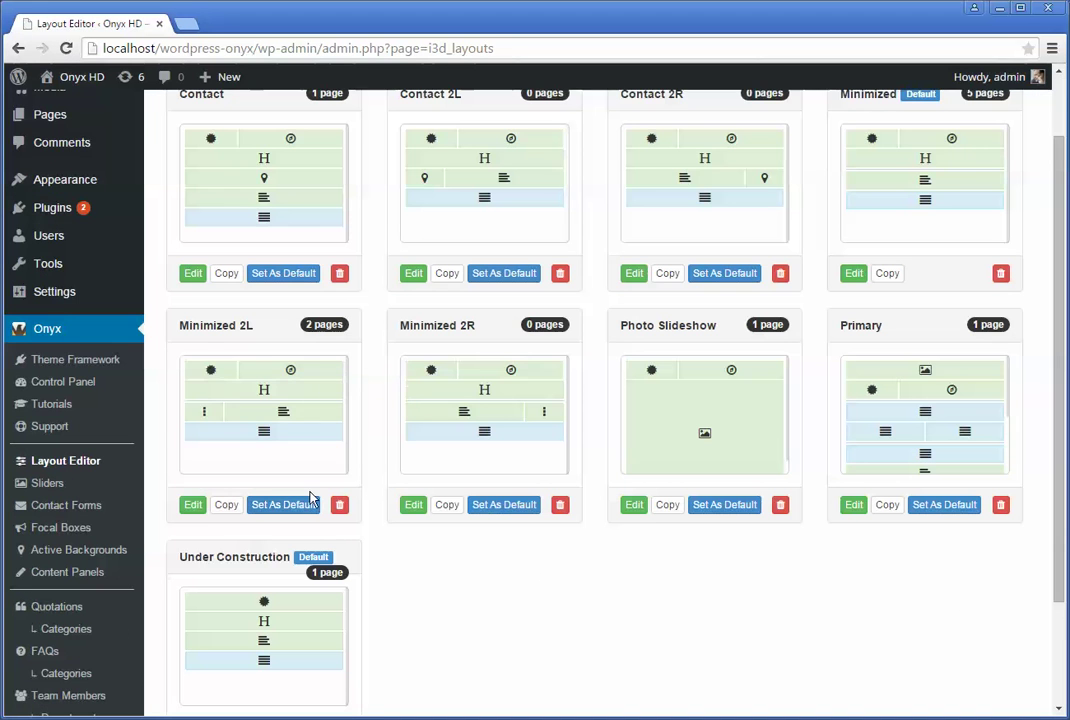
{"action": "scroll", "coordinate": [818, 667], "scroll_direction": "up", "scroll_amount": 1}
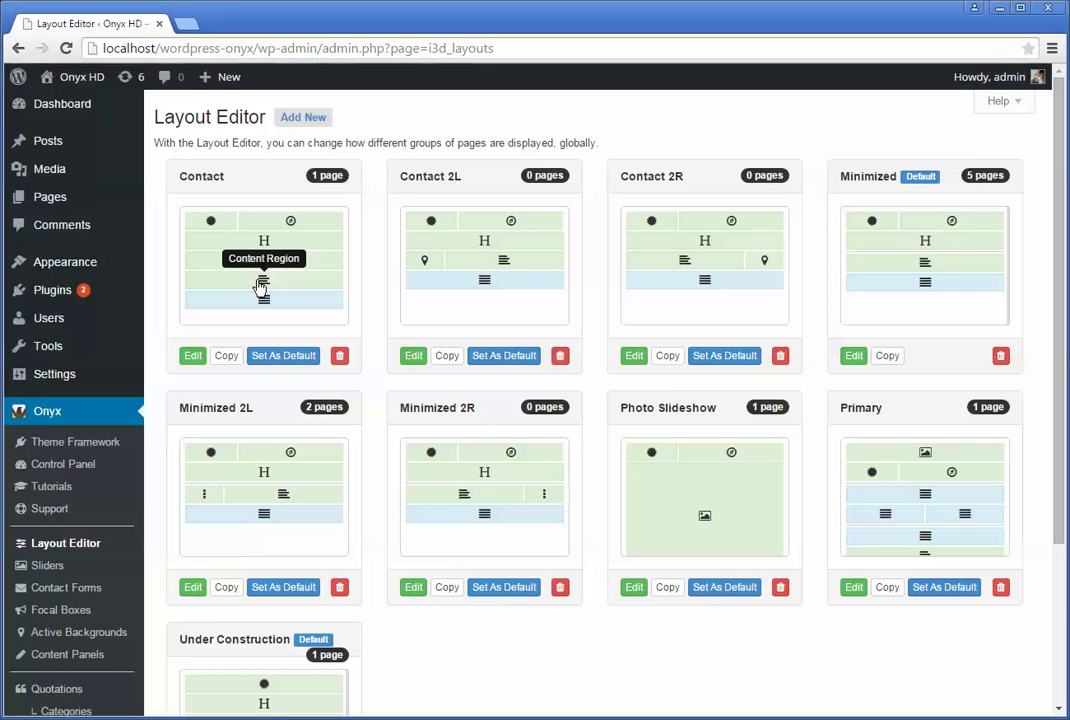
Duplicate the Contact layout
{"action": "left_click", "coordinate": [228, 356]}
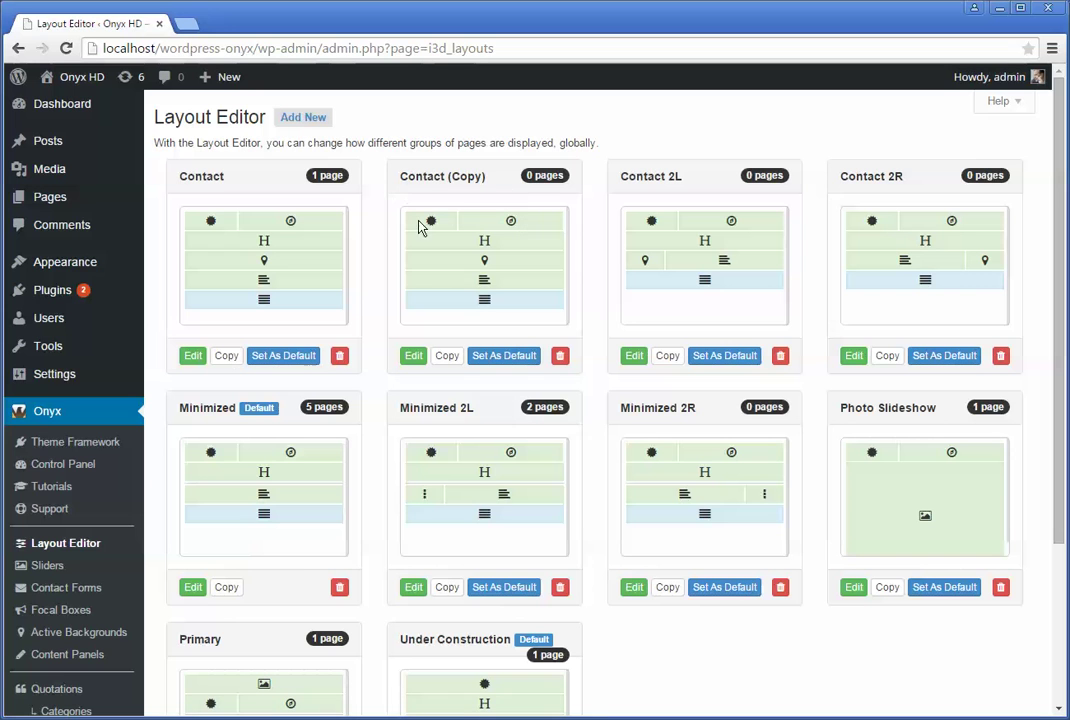
{"action": "double_click", "coordinate": [463, 178]}
{"action": "left_click", "coordinate": [390, 151]}
{"action": "mouse_move", "coordinate": [507, 355]}
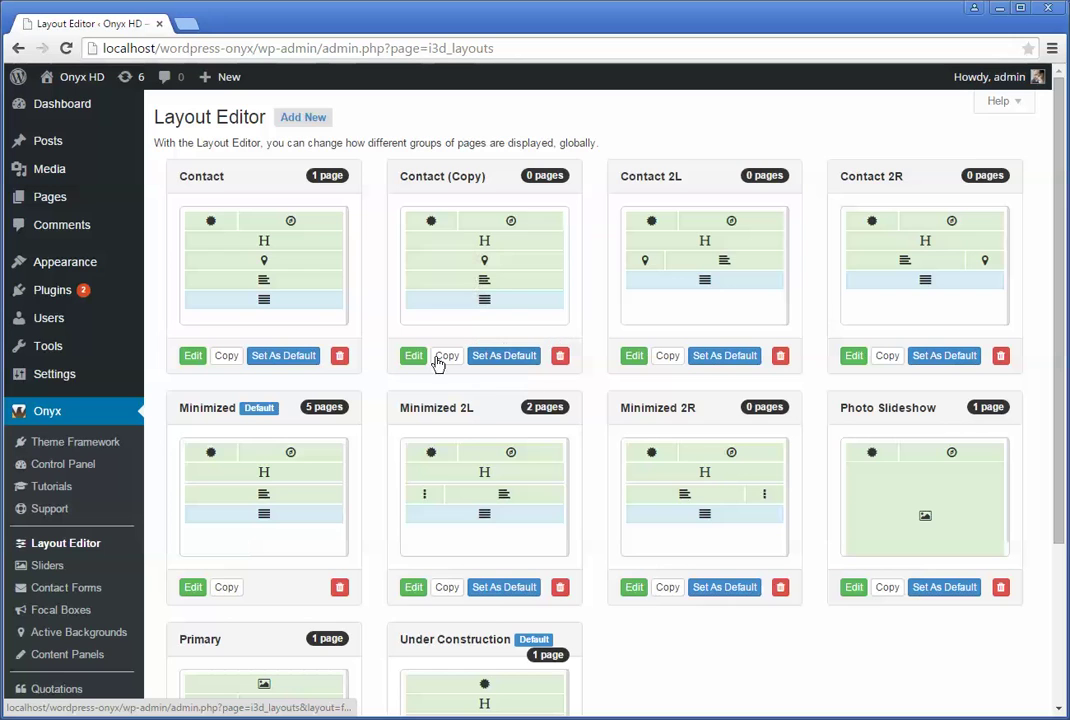
Rename the copied Contact layout as "Contact (Test!)" and save it, returning to the layout list
{"action": "left_click", "coordinate": [415, 356]}
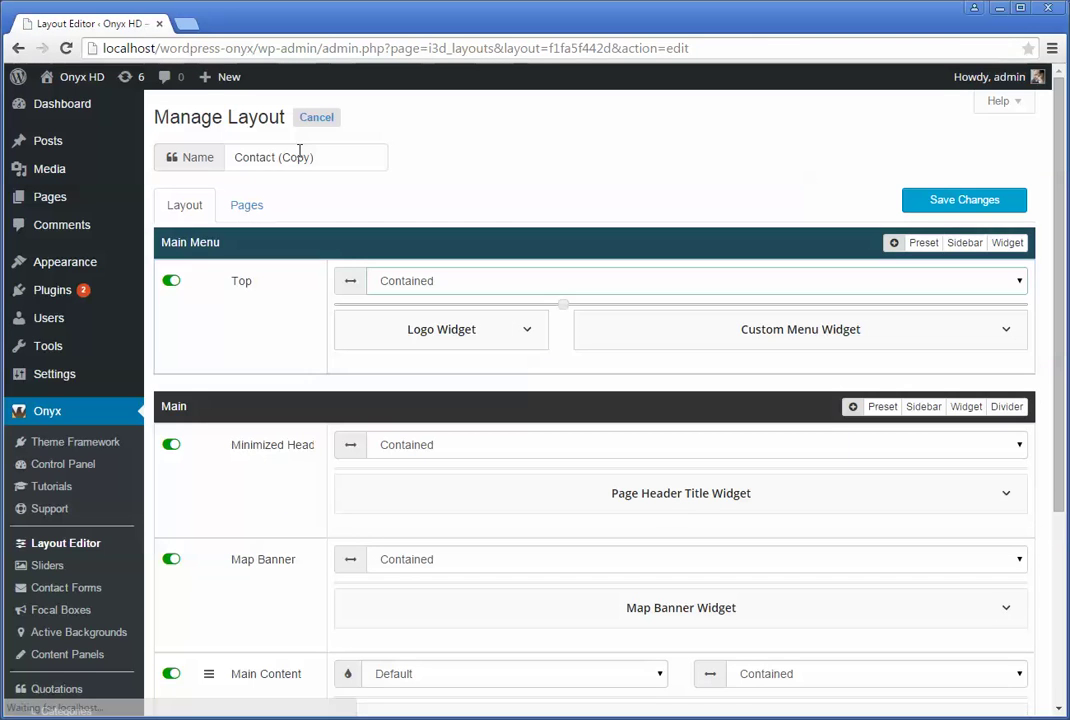
{"action": "double_click", "coordinate": [296, 157]}
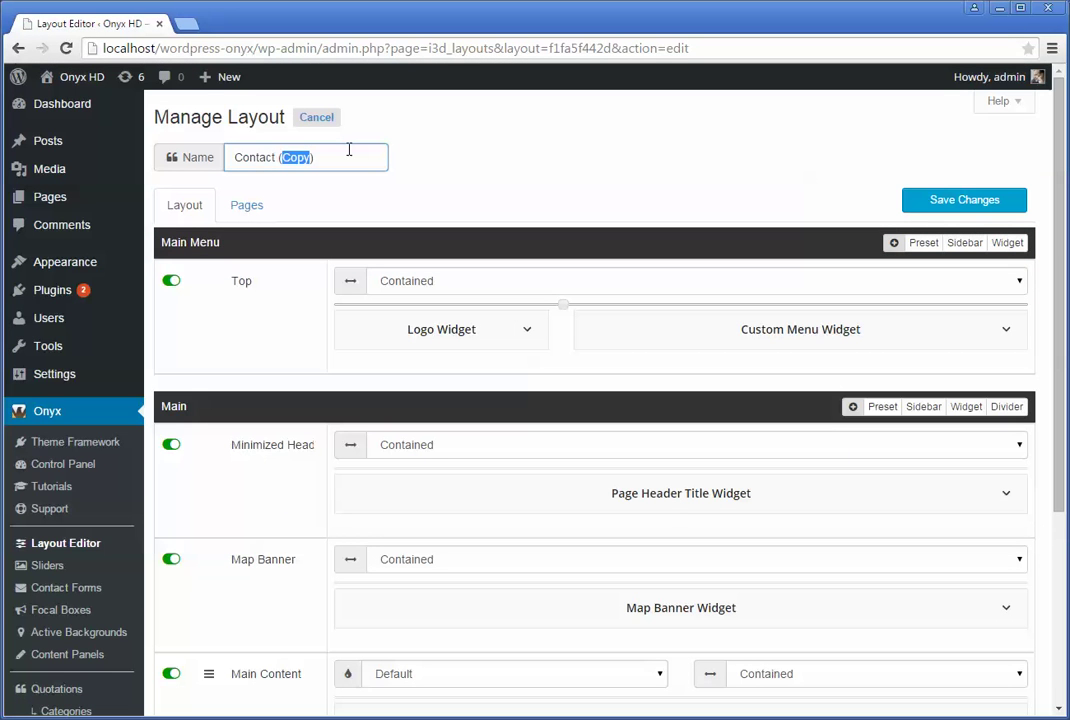
{"action": "type", "text": "Test"}
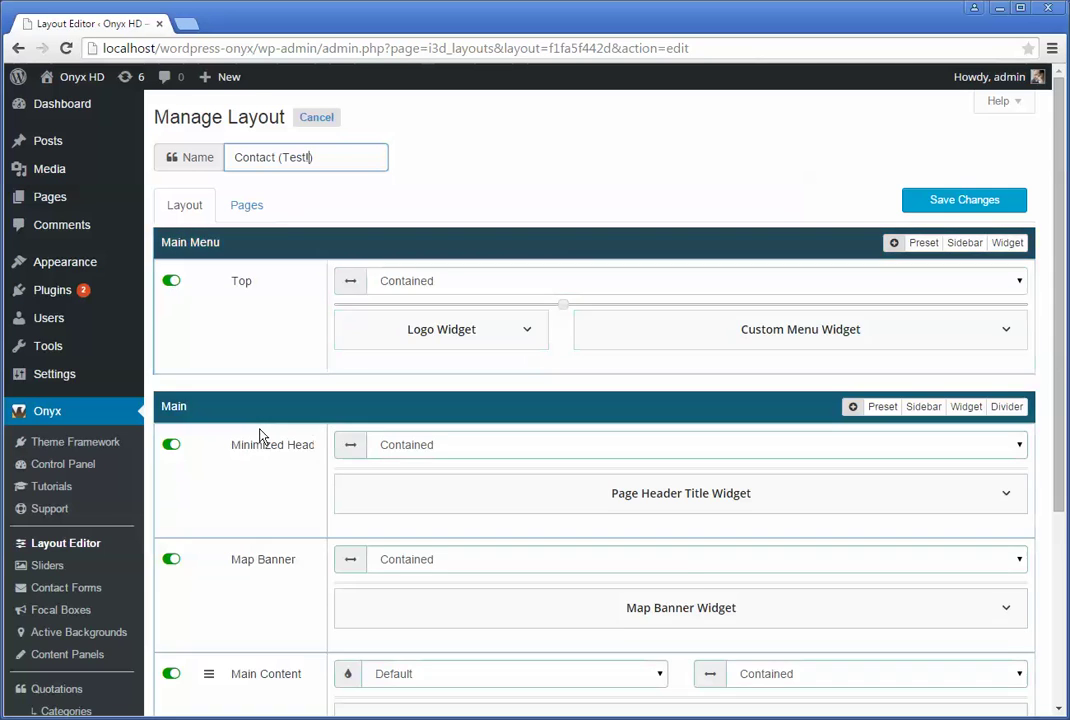
{"action": "scroll", "coordinate": [260, 435], "scroll_direction": "down", "scroll_amount": 1}
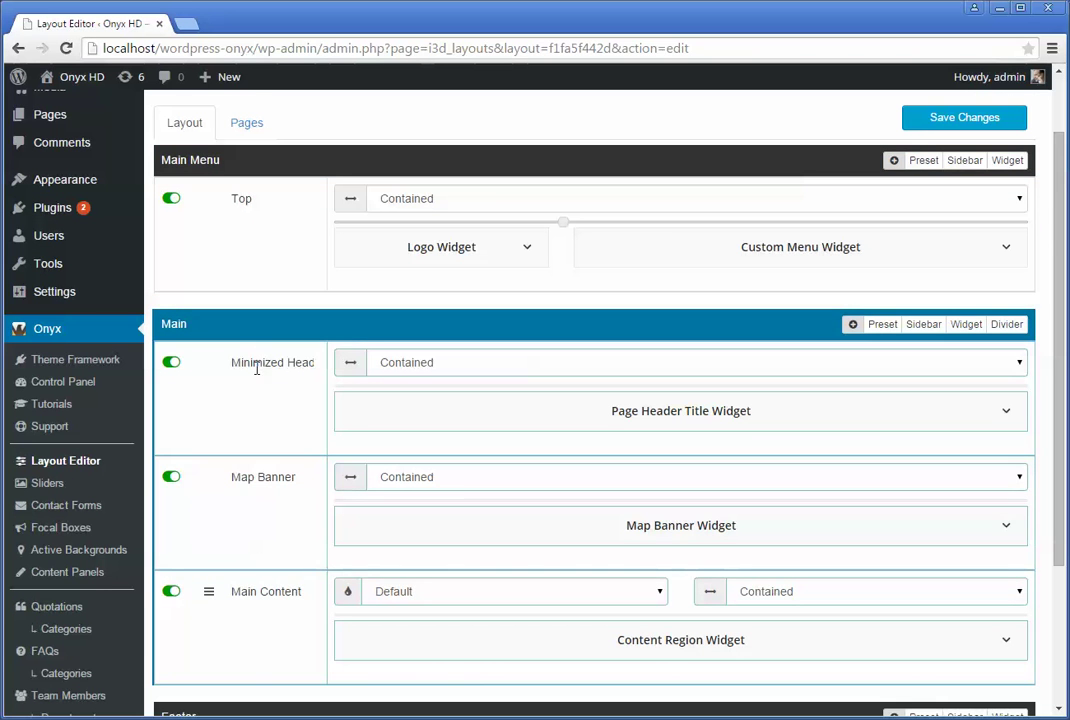
{"action": "scroll", "coordinate": [260, 500], "scroll_direction": "down", "scroll_amount": 3}
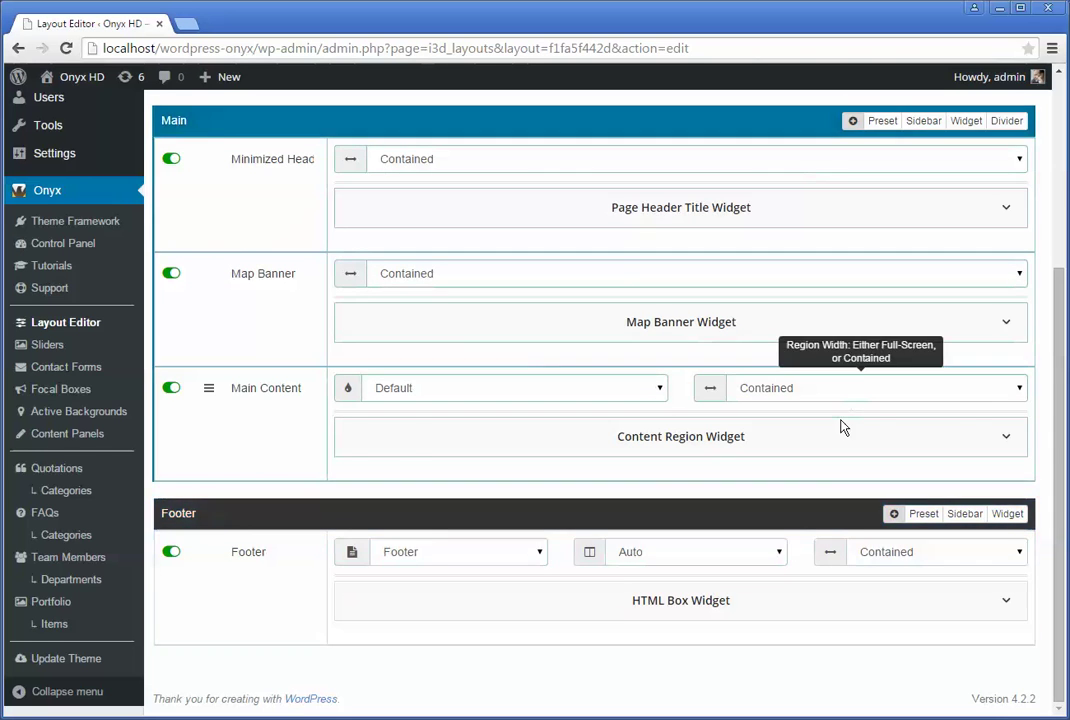
{"action": "scroll", "coordinate": [843, 427], "scroll_direction": "up", "scroll_amount": 4}
{"action": "left_click", "coordinate": [985, 200]}
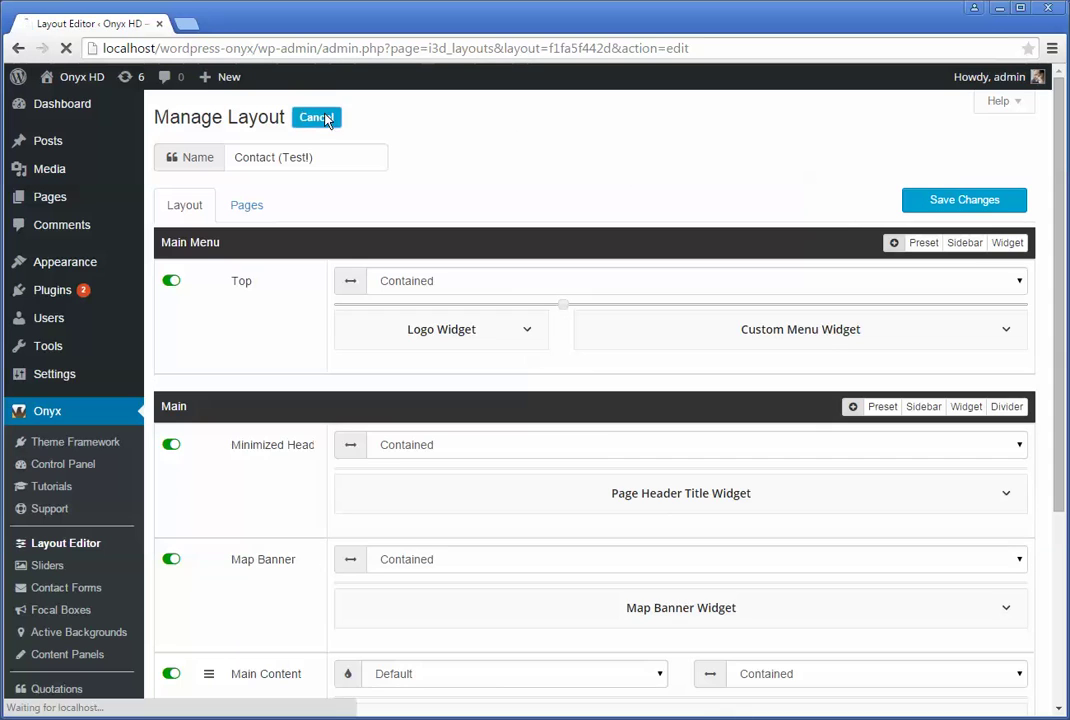
{"action": "left_click", "coordinate": [326, 120]}
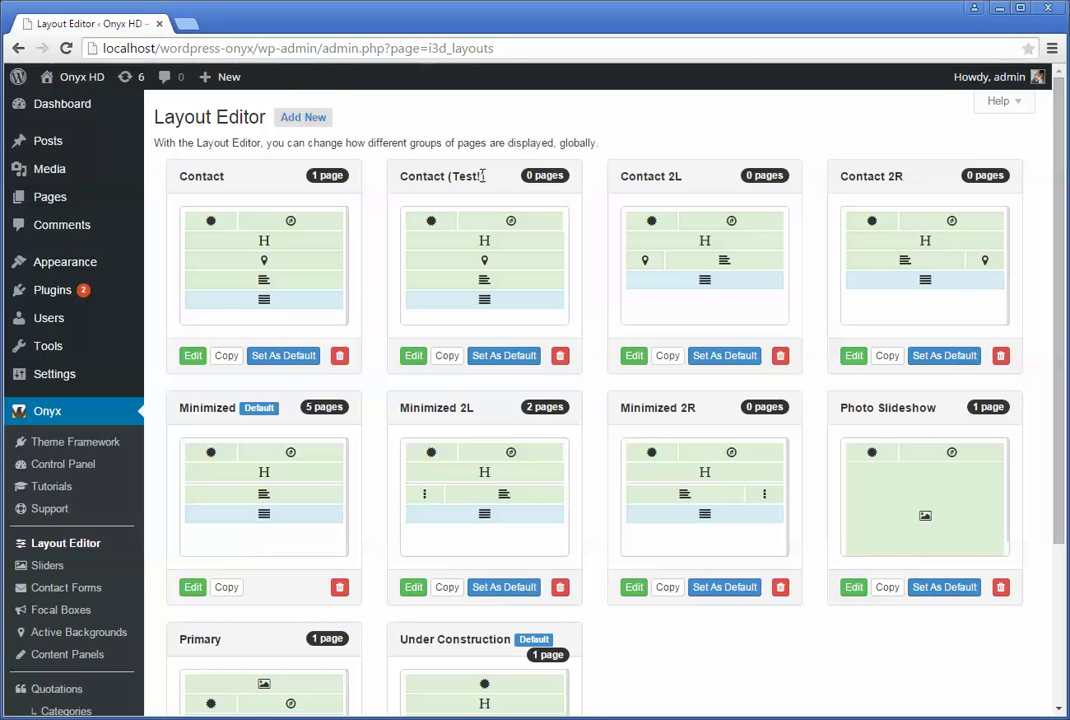
Delete the Contact (Test!) layout and confirm the deletion
{"action": "left_click", "coordinate": [561, 357]}
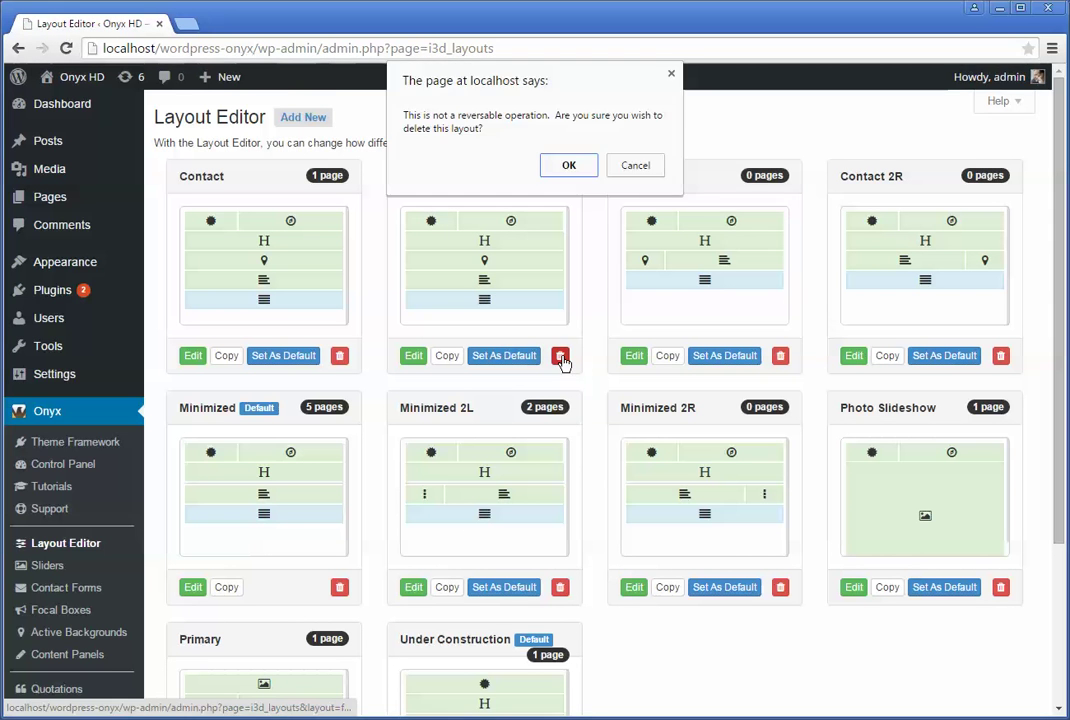
{"action": "left_click", "coordinate": [568, 166]}
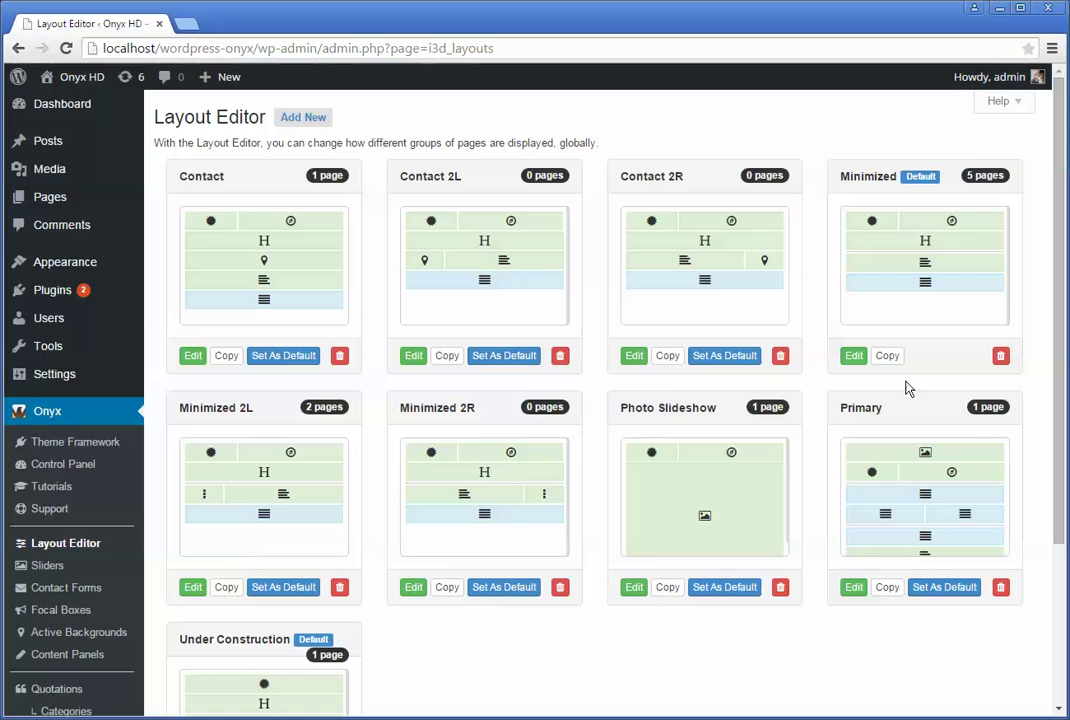
Rename the default Minimized layout as "Minimized (Original)" and save it, returning to the layout list
{"action": "left_click", "coordinate": [856, 362]}
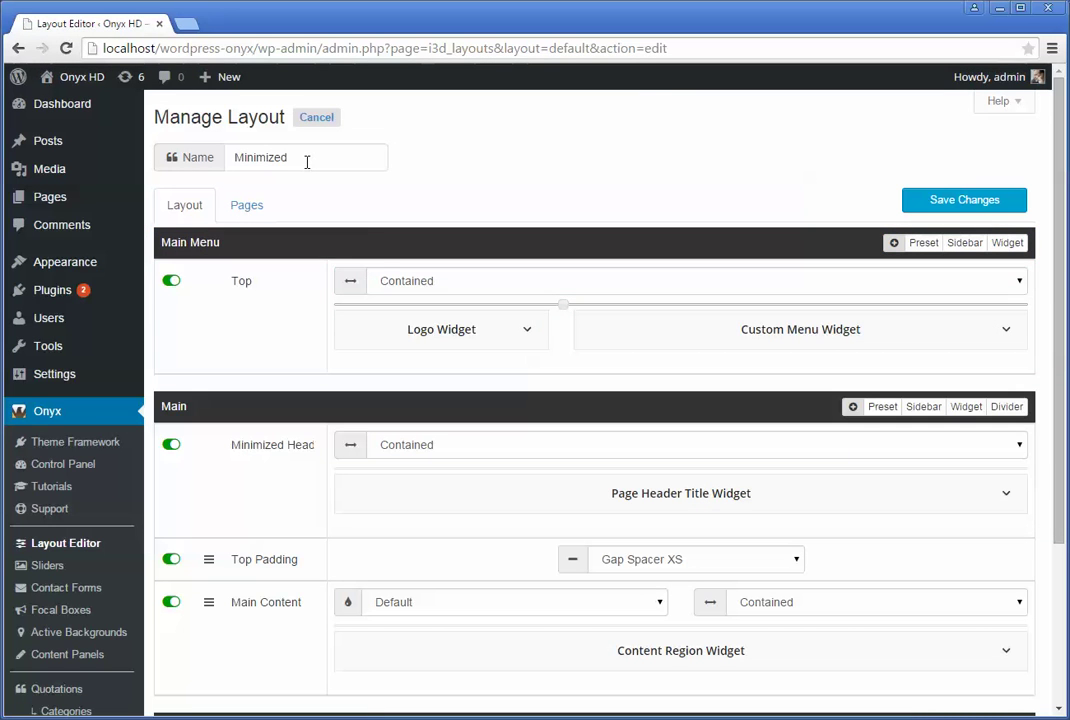
{"action": "left_click", "coordinate": [307, 162]}
{"action": "type", "text": "(Orig"}
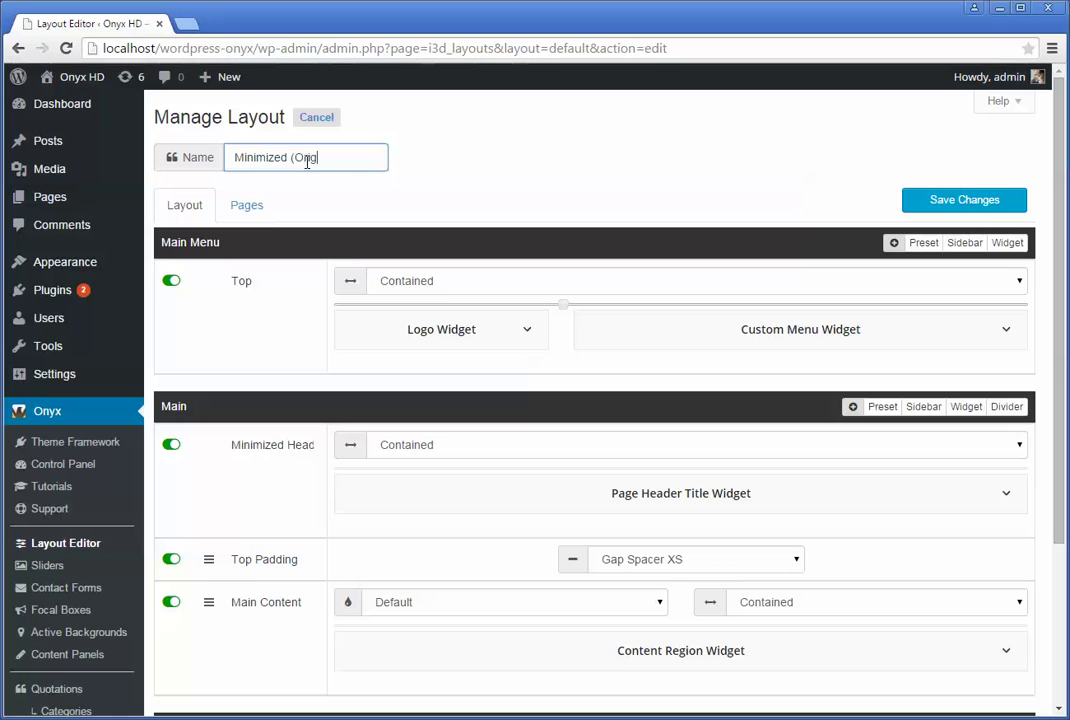
{"action": "type", "text": "inal)"}
{"action": "left_click", "coordinate": [244, 204]}
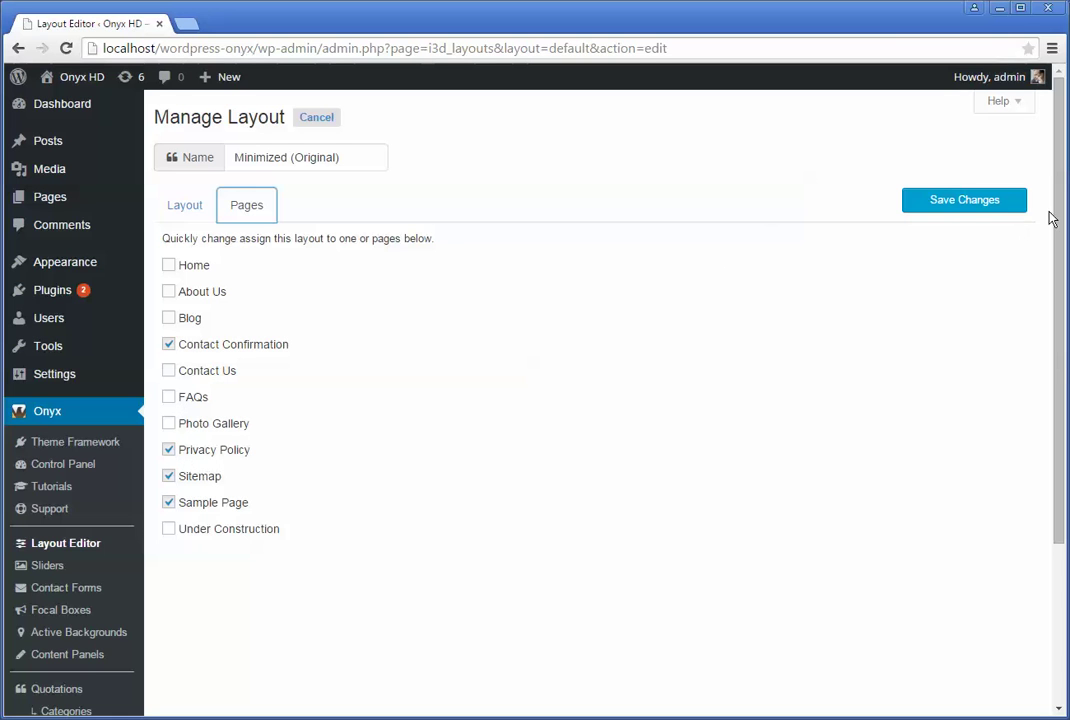
{"action": "left_click", "coordinate": [967, 205]}
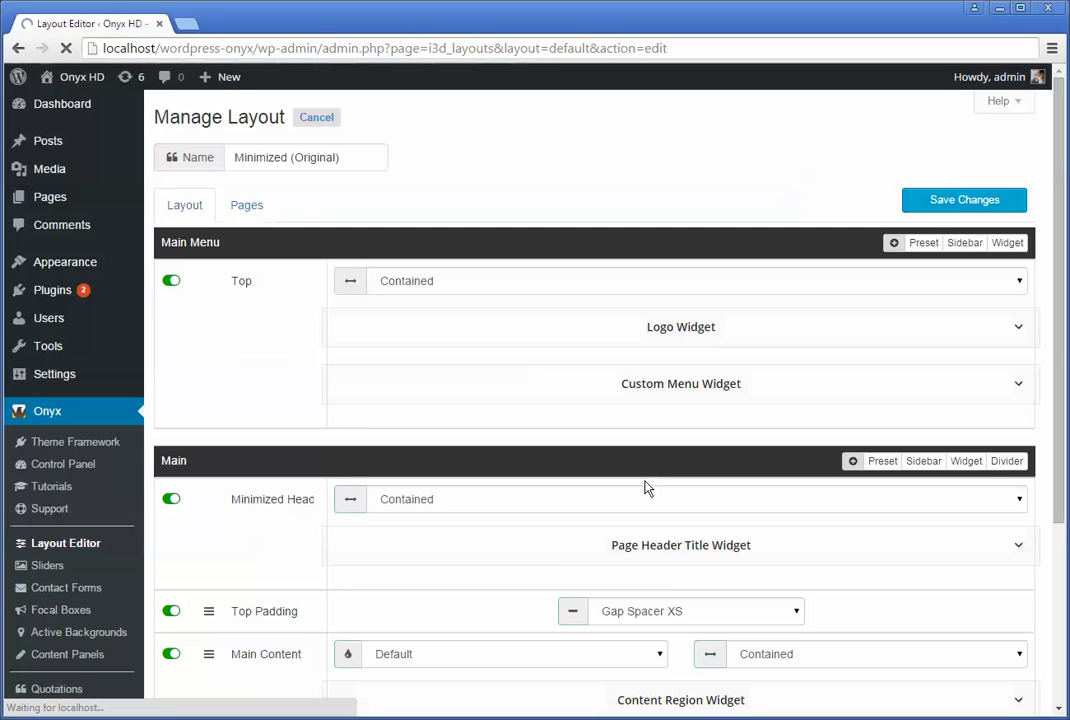
{"action": "left_click", "coordinate": [316, 118]}
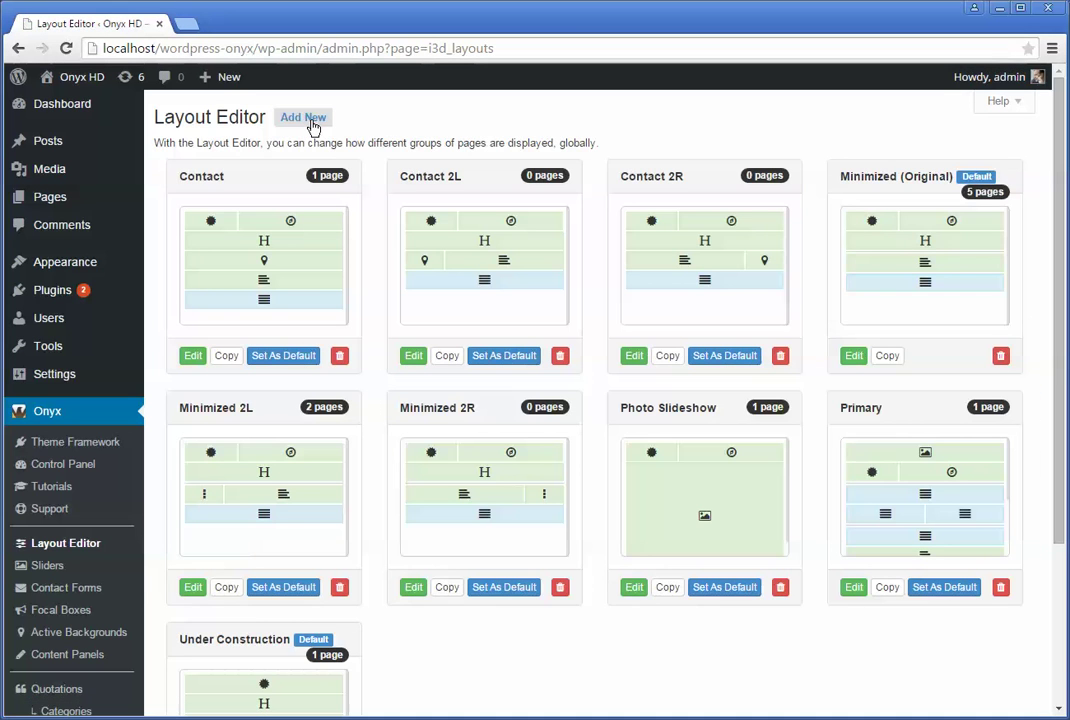
Duplicate the Minimized (Original) layout and open the copy for editing
{"action": "left_click", "coordinate": [888, 357]}
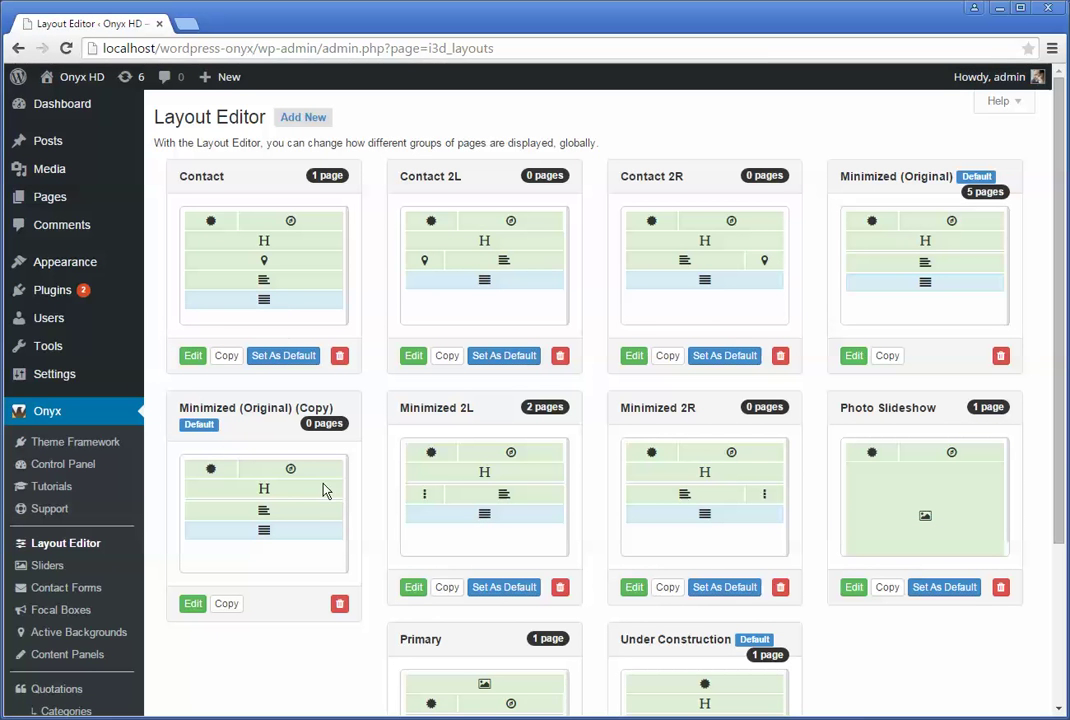
{"action": "left_click", "coordinate": [199, 606]}
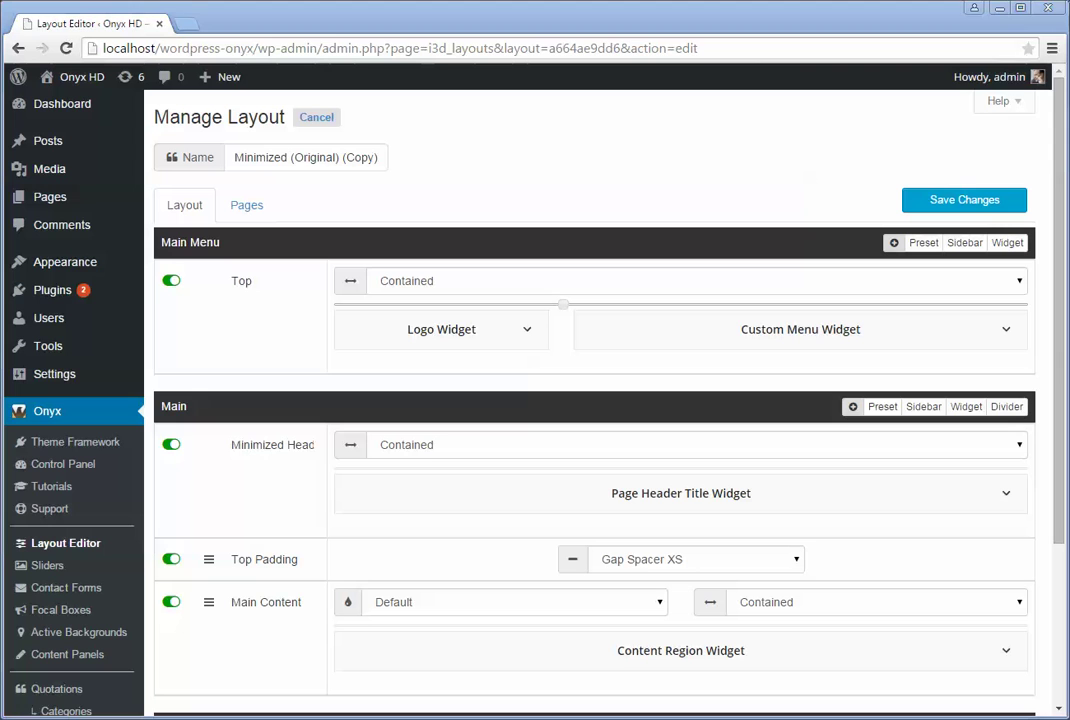
Rename the copied layout as "Minimized (Copy)", save it and return to the layout list
{"action": "left_click_drag", "start_coordinate": [345, 158], "coordinate": [294, 162]}
{"action": "key", "text": "BackSpace"}
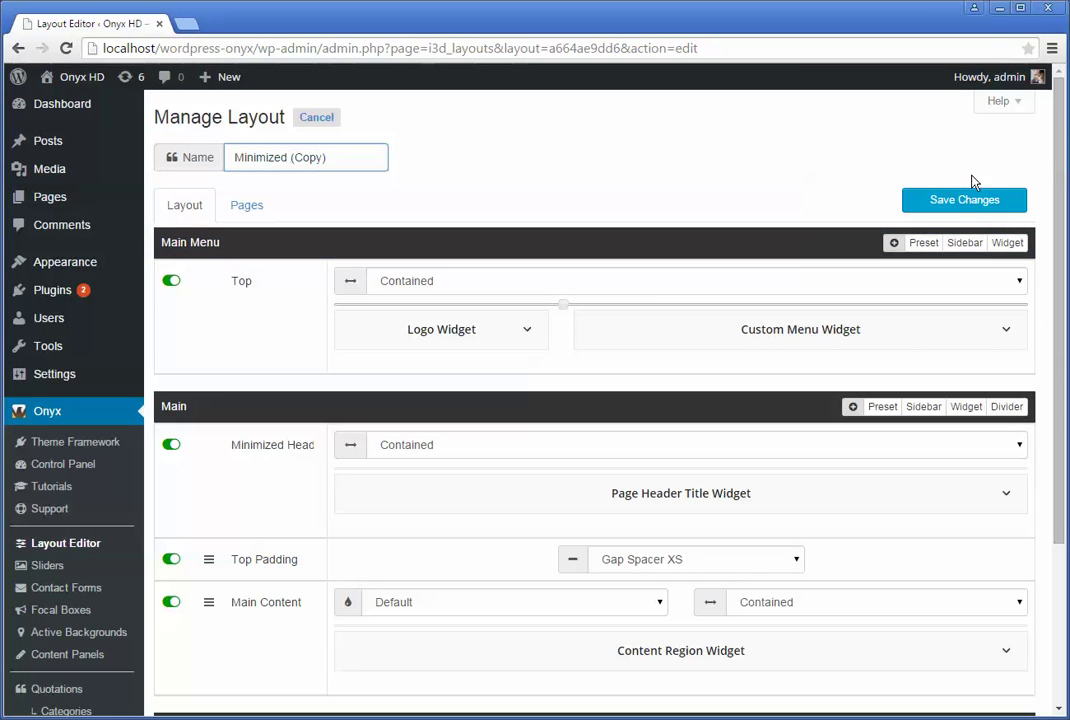
{"action": "left_click", "coordinate": [263, 207]}
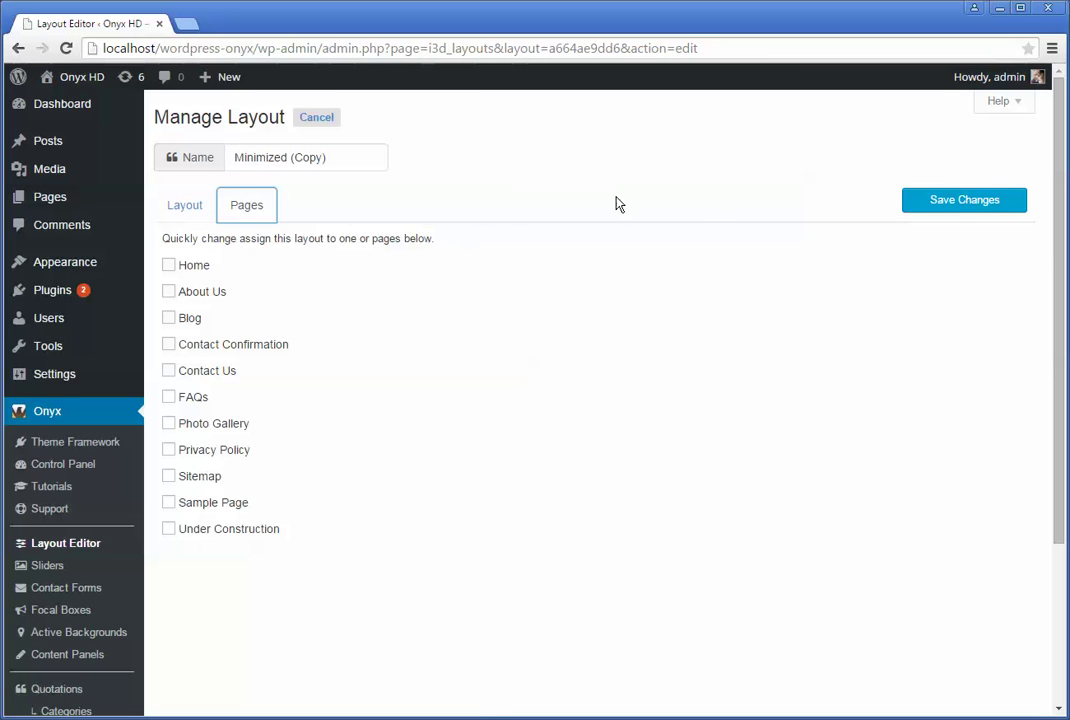
{"action": "left_click", "coordinate": [938, 204]}
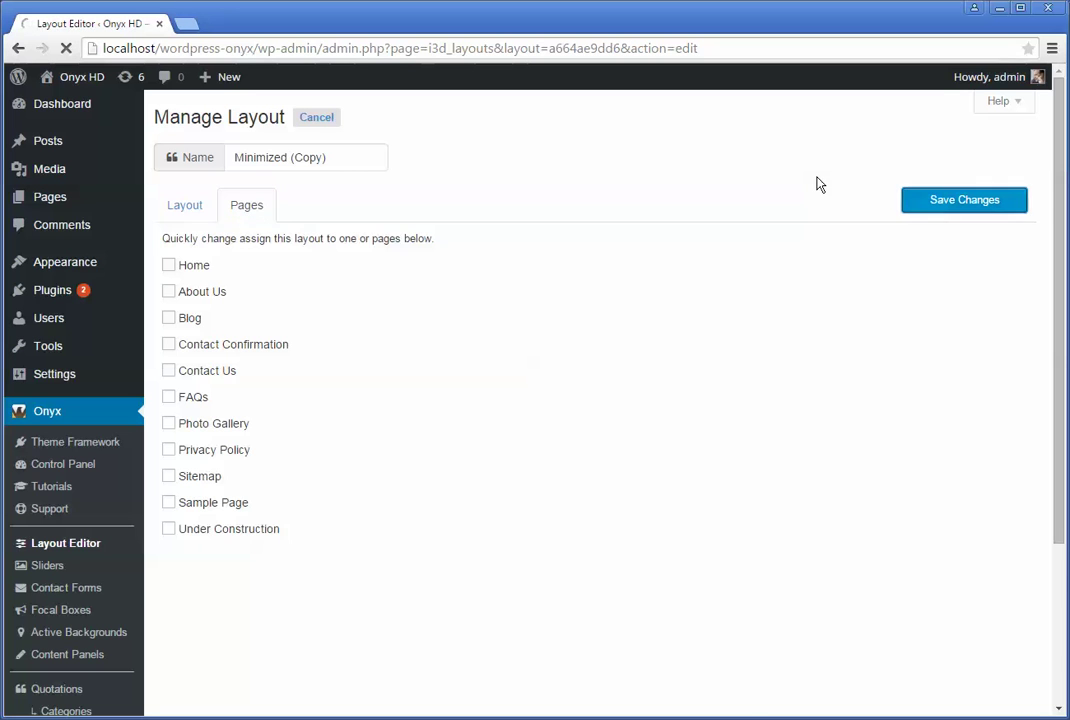
{"action": "left_click", "coordinate": [316, 118]}
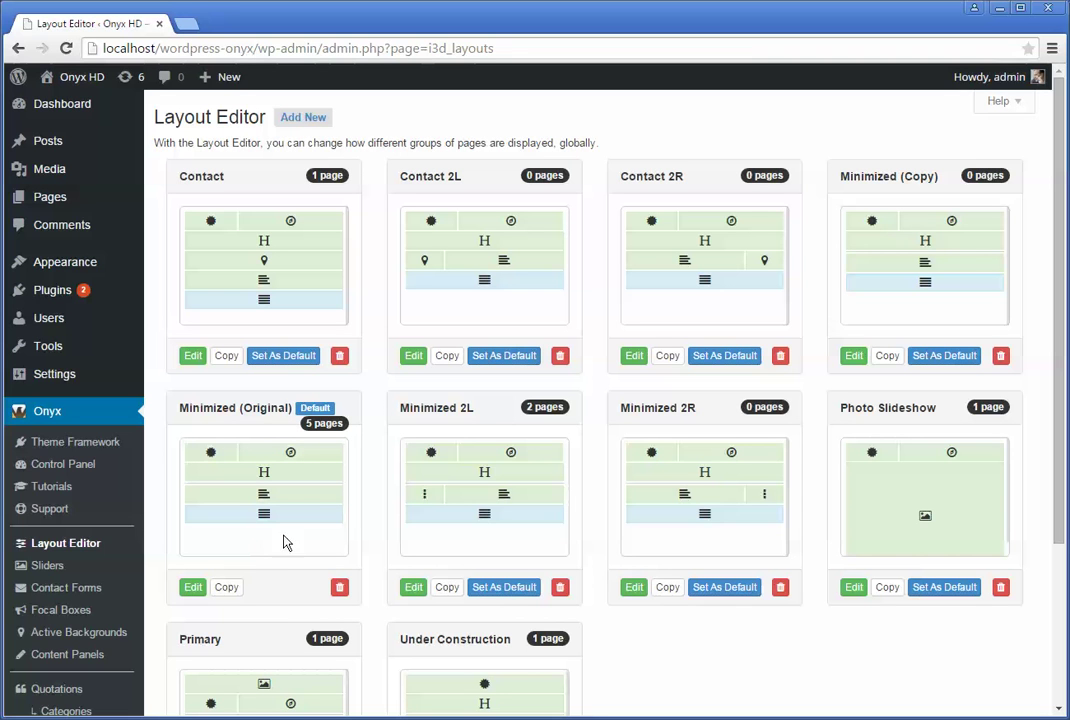
Open the default Minimized (Original) layout for editing
{"action": "double_click", "coordinate": [208, 409]}
{"action": "left_click", "coordinate": [208, 410]}
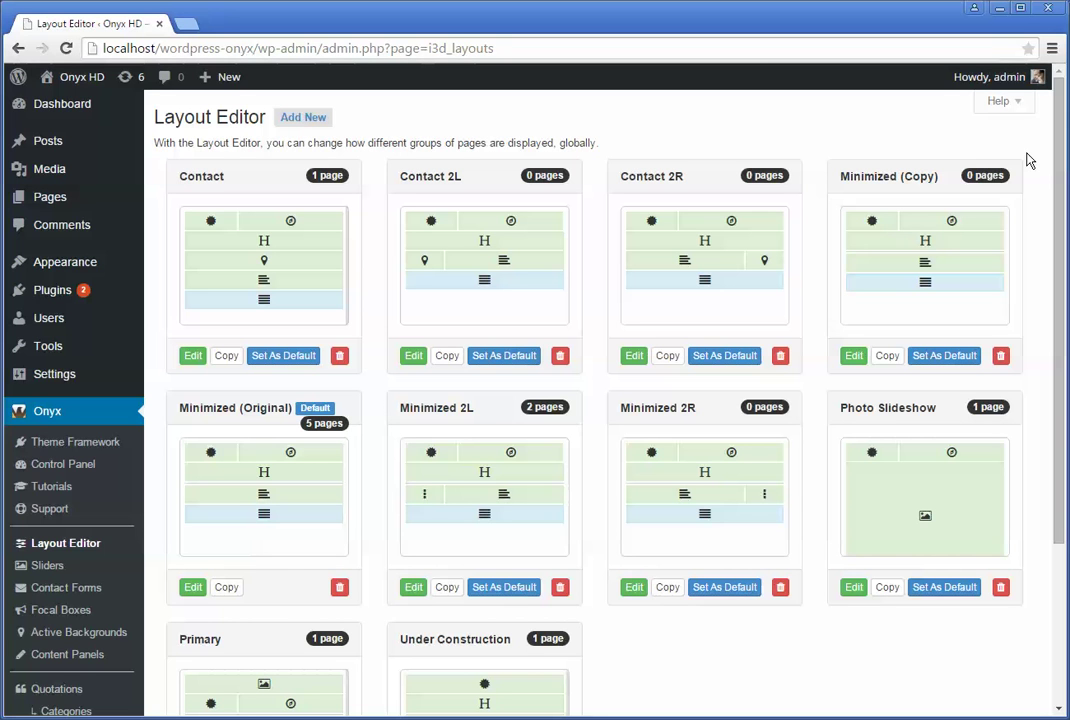
{"action": "mouse_move", "coordinate": [316, 414]}
{"action": "left_click", "coordinate": [192, 587]}
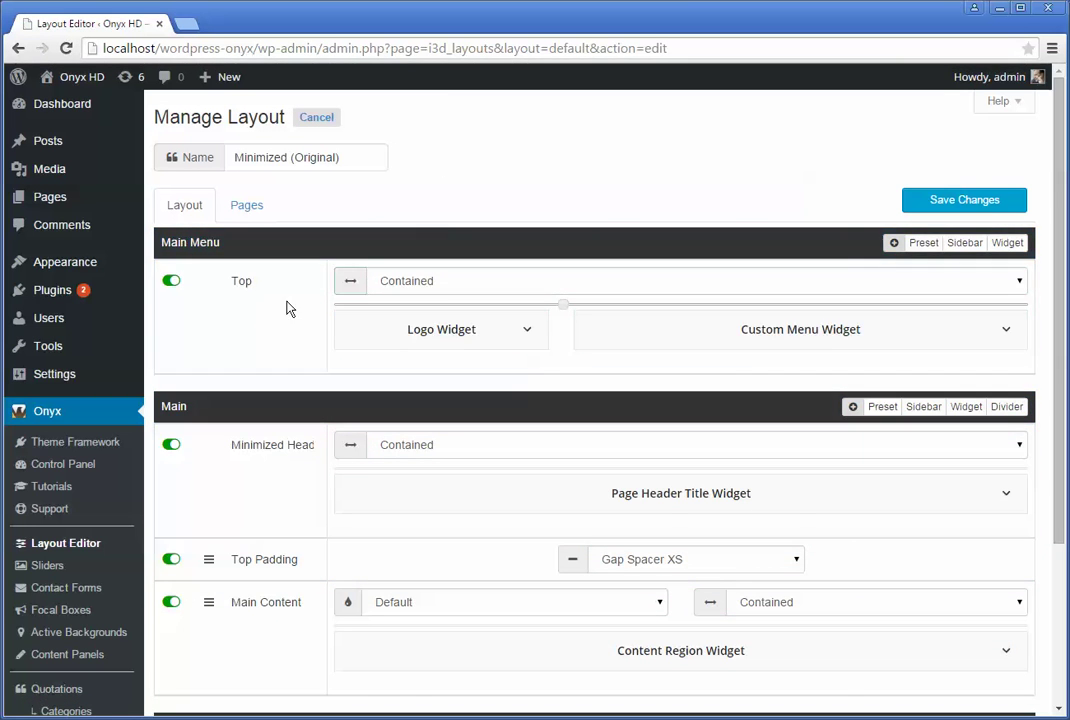
Review the Main Menu, Main and Footer sections of the Minimized (Original) layout and their regions
{"action": "scroll", "coordinate": [250, 330], "scroll_direction": "down", "scroll_amount": 3}
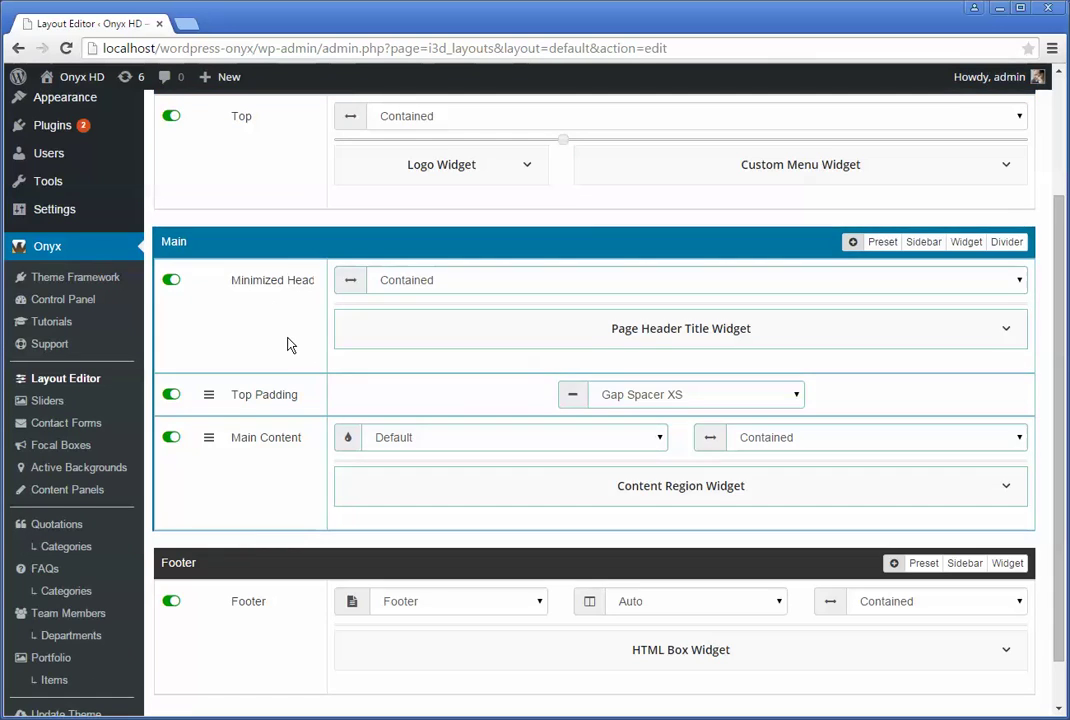
{"action": "scroll", "coordinate": [287, 341], "scroll_direction": "up", "scroll_amount": 3}
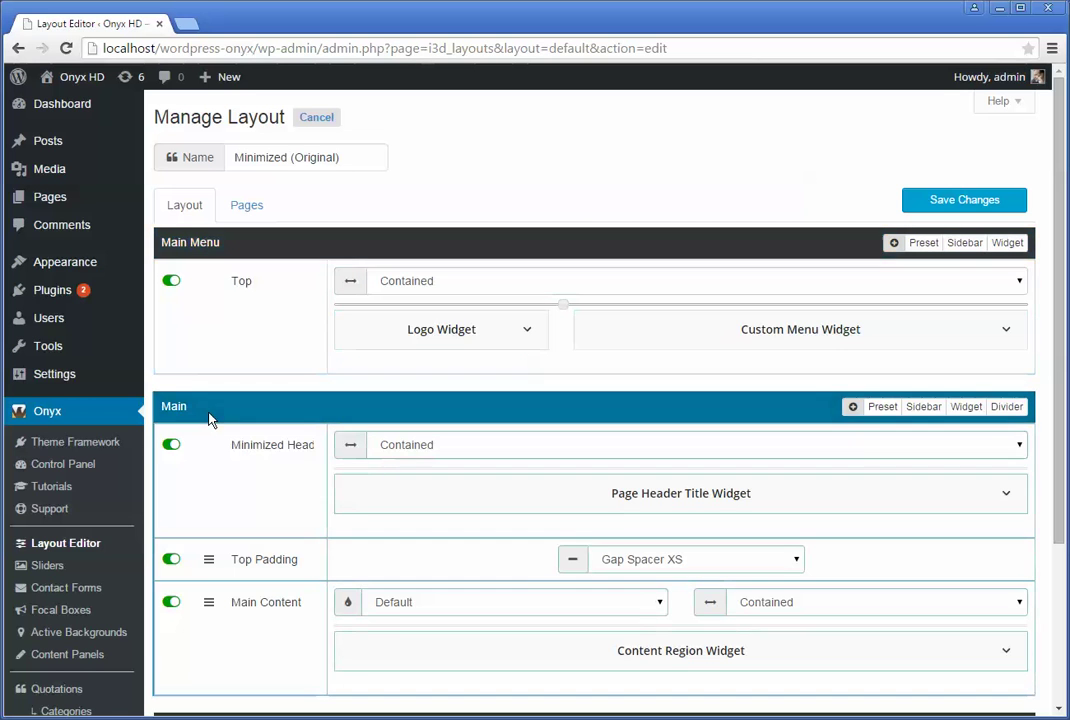
{"action": "scroll", "coordinate": [208, 420], "scroll_direction": "down", "scroll_amount": 3}
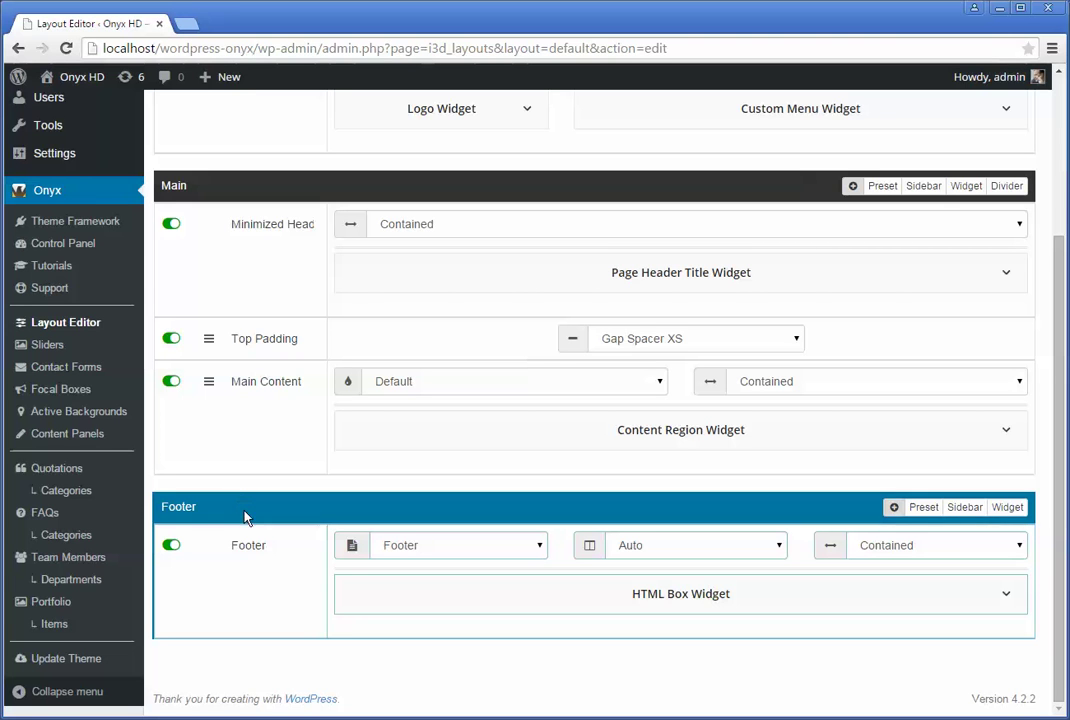
{"action": "scroll", "coordinate": [233, 346], "scroll_direction": "up", "scroll_amount": 3}
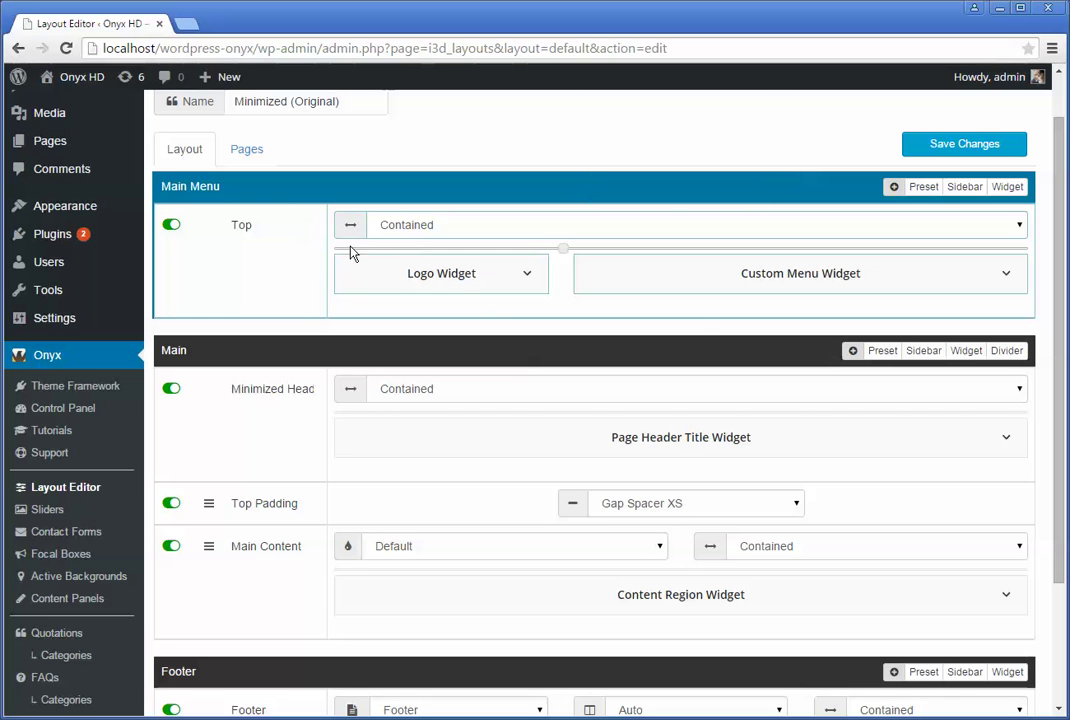
{"action": "left_click", "coordinate": [281, 443]}
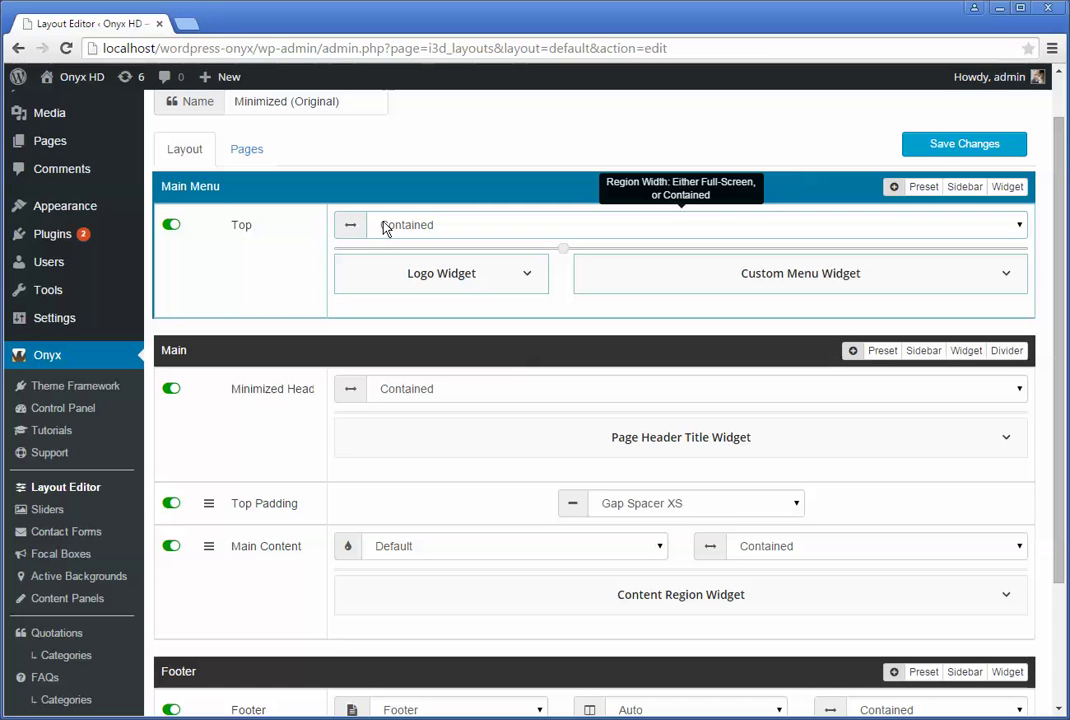
{"action": "scroll", "coordinate": [236, 573], "scroll_direction": "down", "scroll_amount": 3}
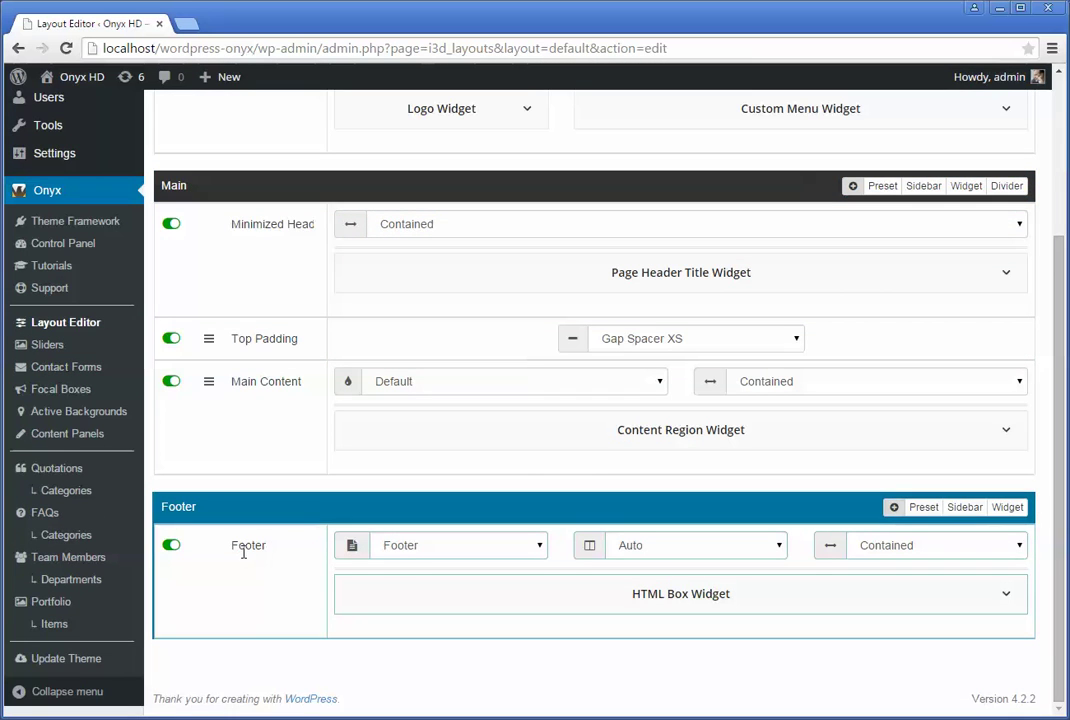
Examine the sidebar choices available for the Footer region without changing the selection
{"action": "mouse_move", "coordinate": [353, 553]}
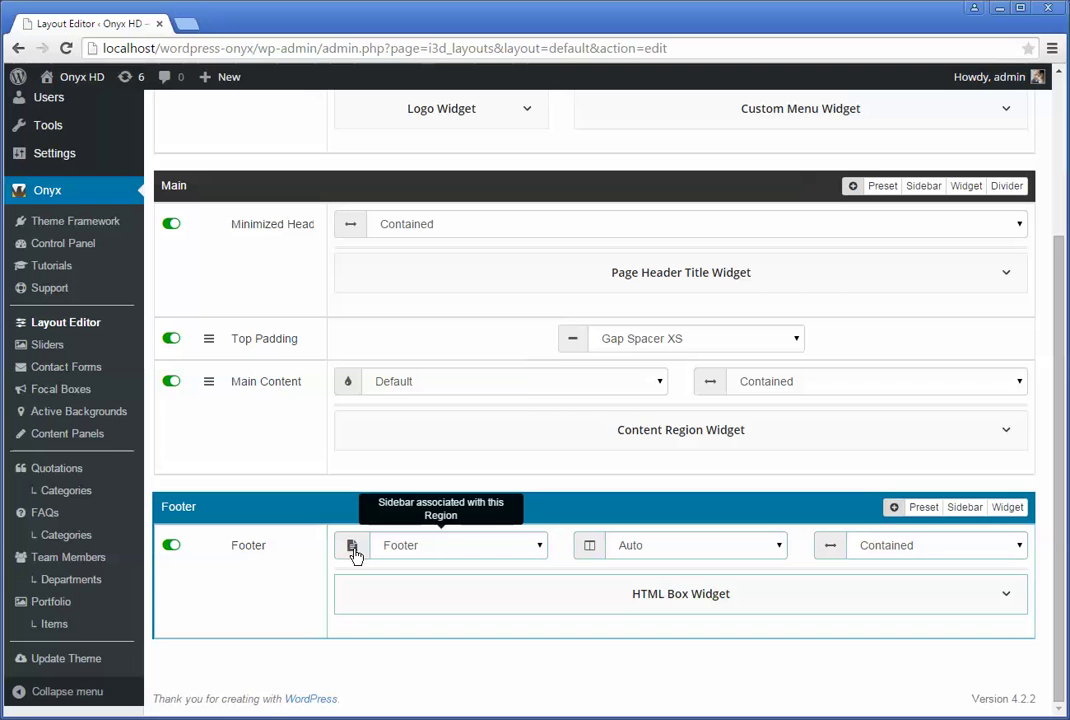
{"action": "left_click", "coordinate": [403, 554]}
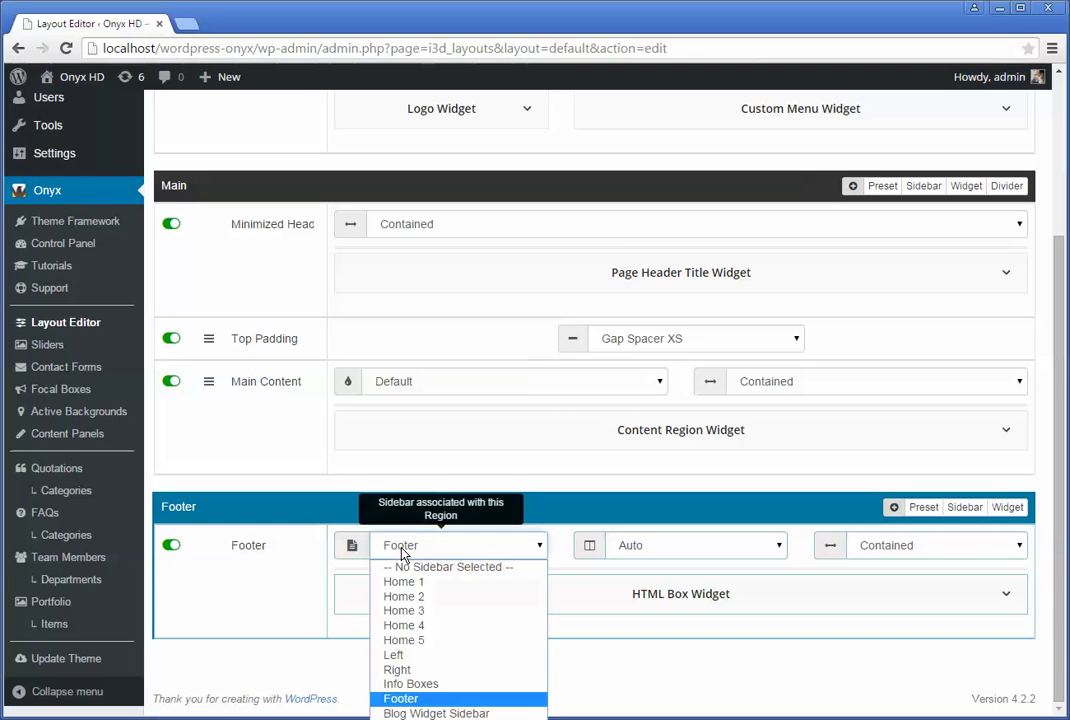
{"action": "left_click", "coordinate": [321, 563]}
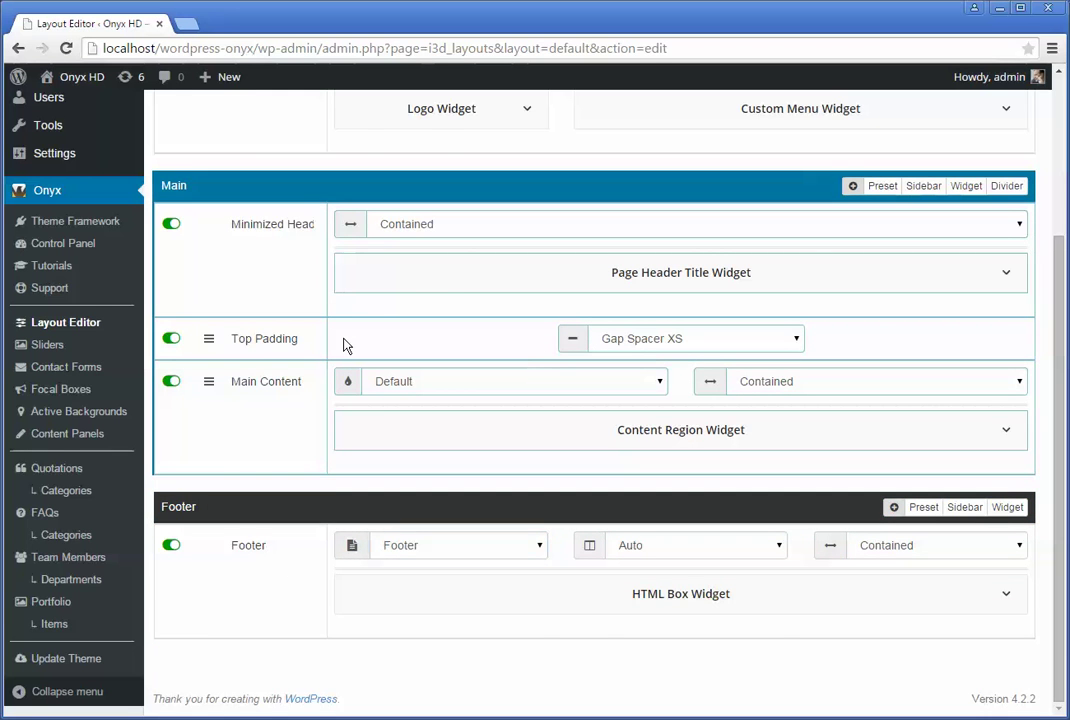
{"action": "scroll", "coordinate": [340, 346], "scroll_direction": "up", "scroll_amount": 1}
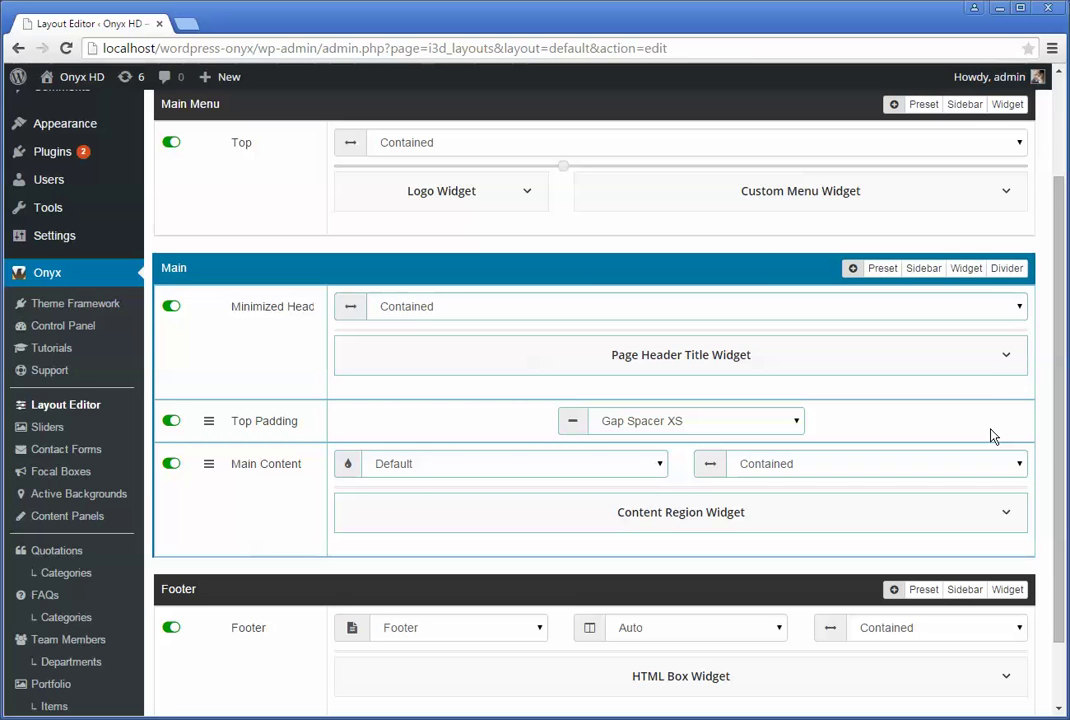
{"action": "scroll", "coordinate": [293, 652], "scroll_direction": "down", "scroll_amount": 2}
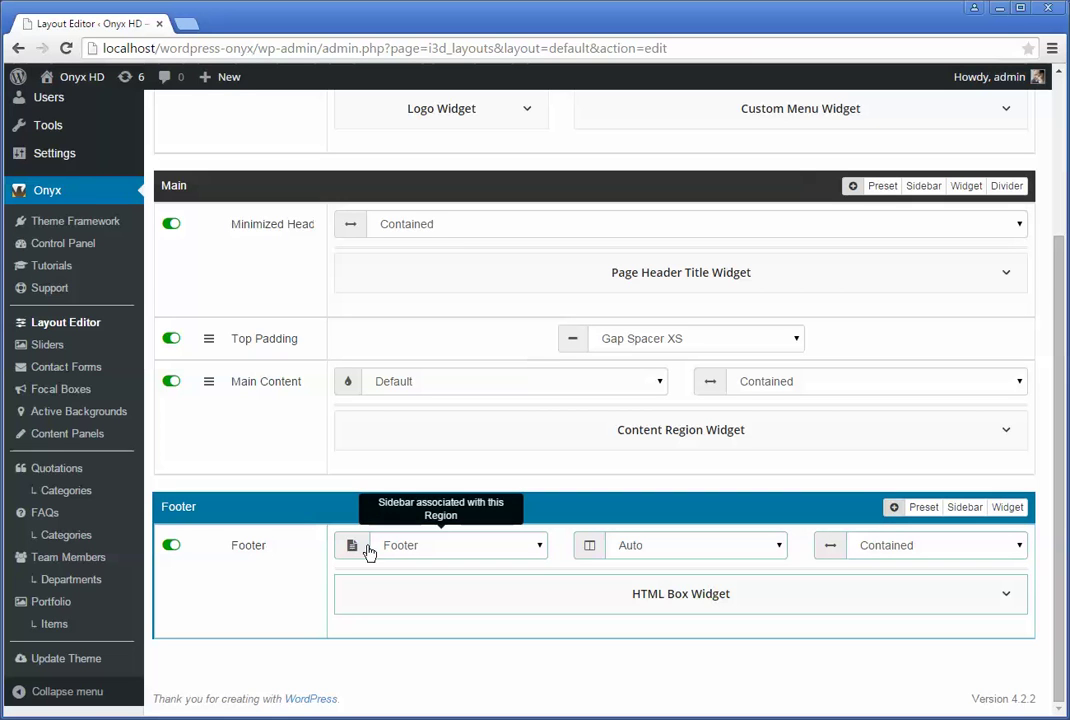
{"action": "left_click", "coordinate": [477, 554]}
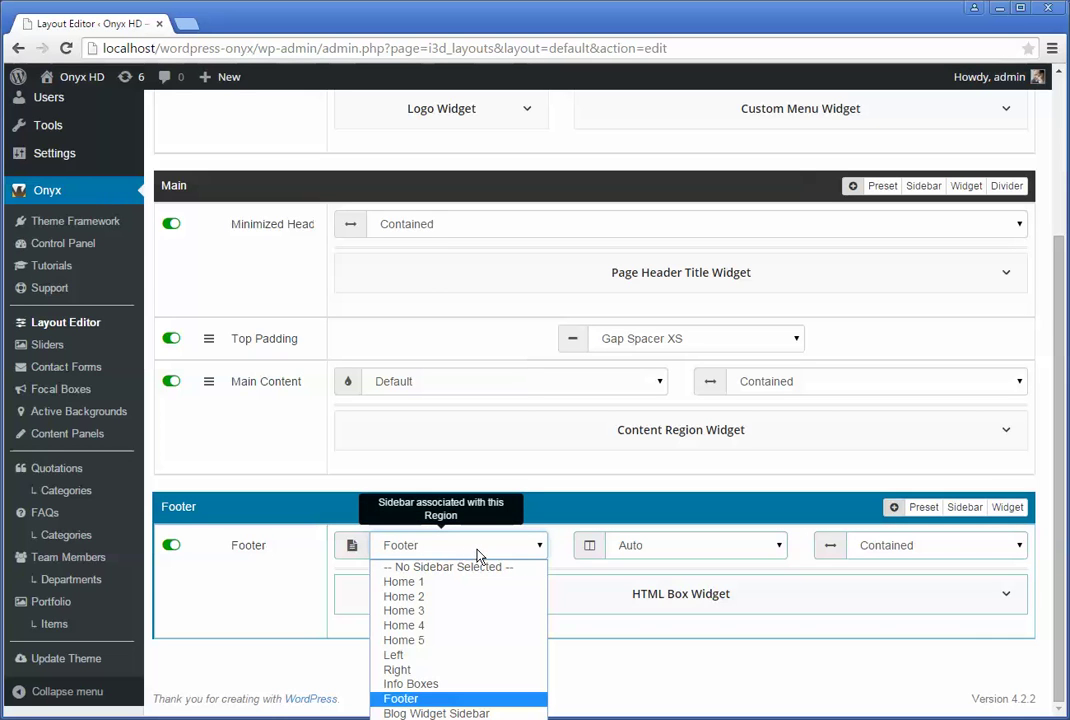
{"action": "left_click", "coordinate": [477, 555]}
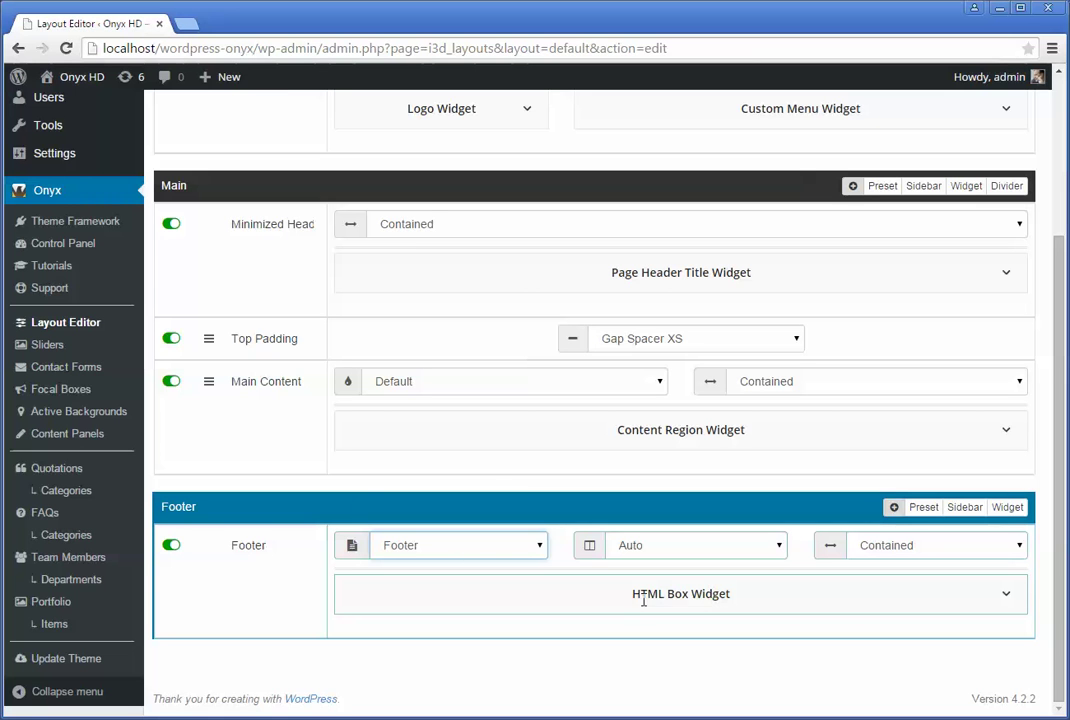
Expand the Footer's HTML Box Widget, check where its configuration is edited, and collapse it again
{"action": "left_click", "coordinate": [1009, 597]}
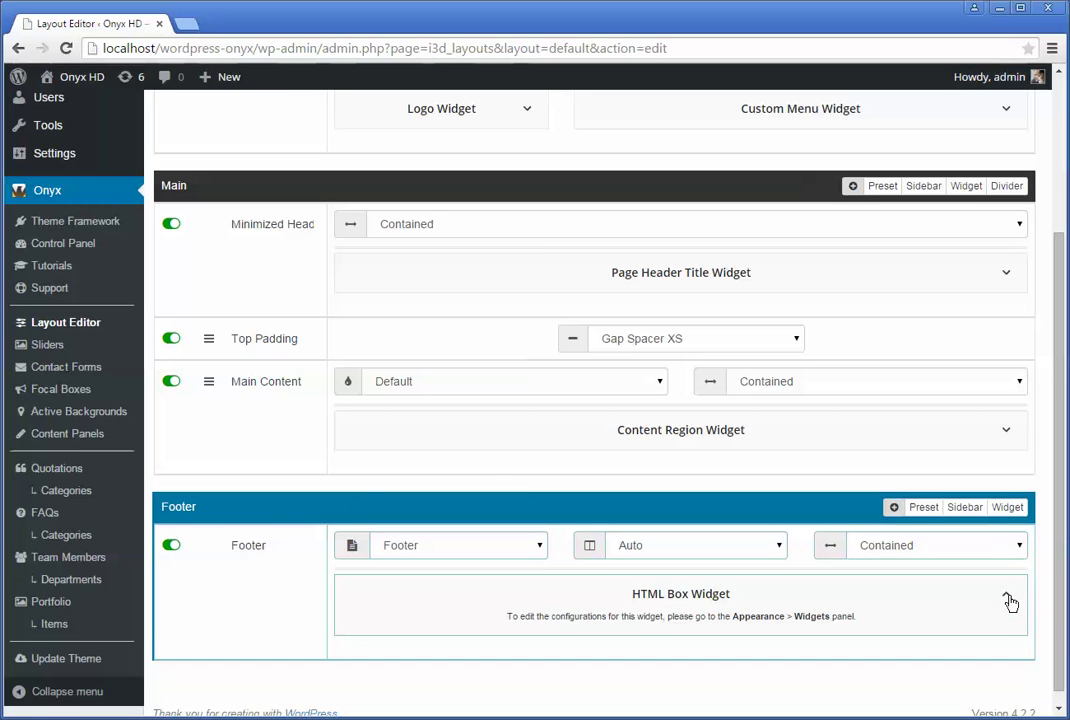
{"action": "left_click", "coordinate": [1008, 601]}
{"action": "scroll", "coordinate": [162, 278], "scroll_direction": "up", "scroll_amount": 1}
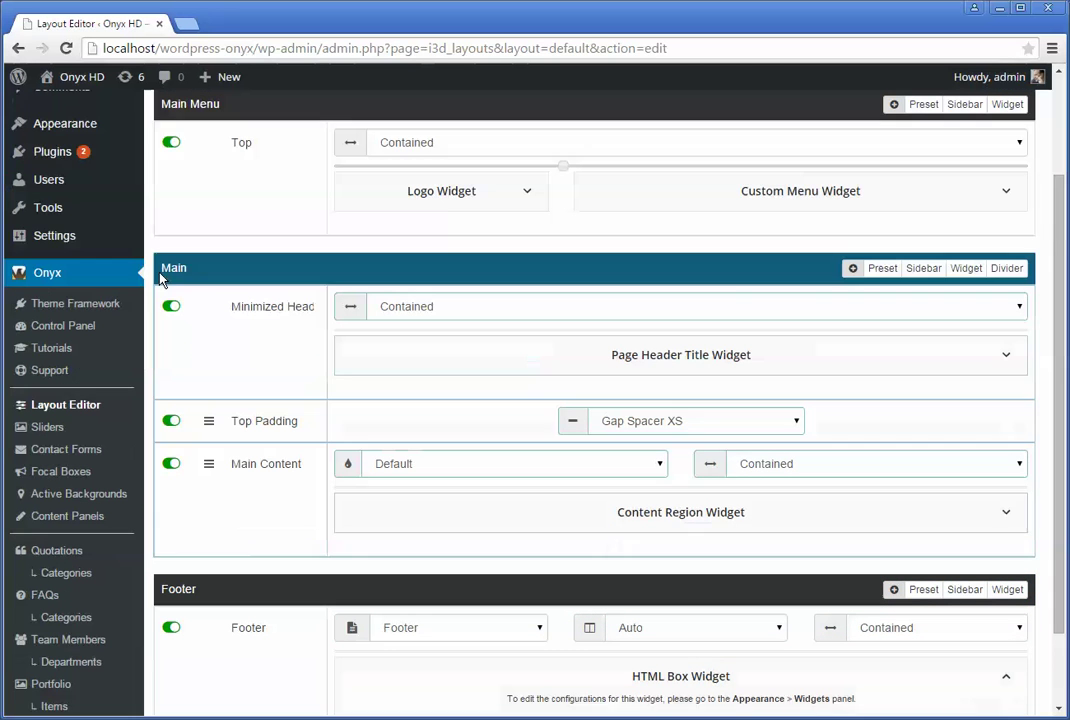
{"action": "mouse_move", "coordinate": [14, 127]}
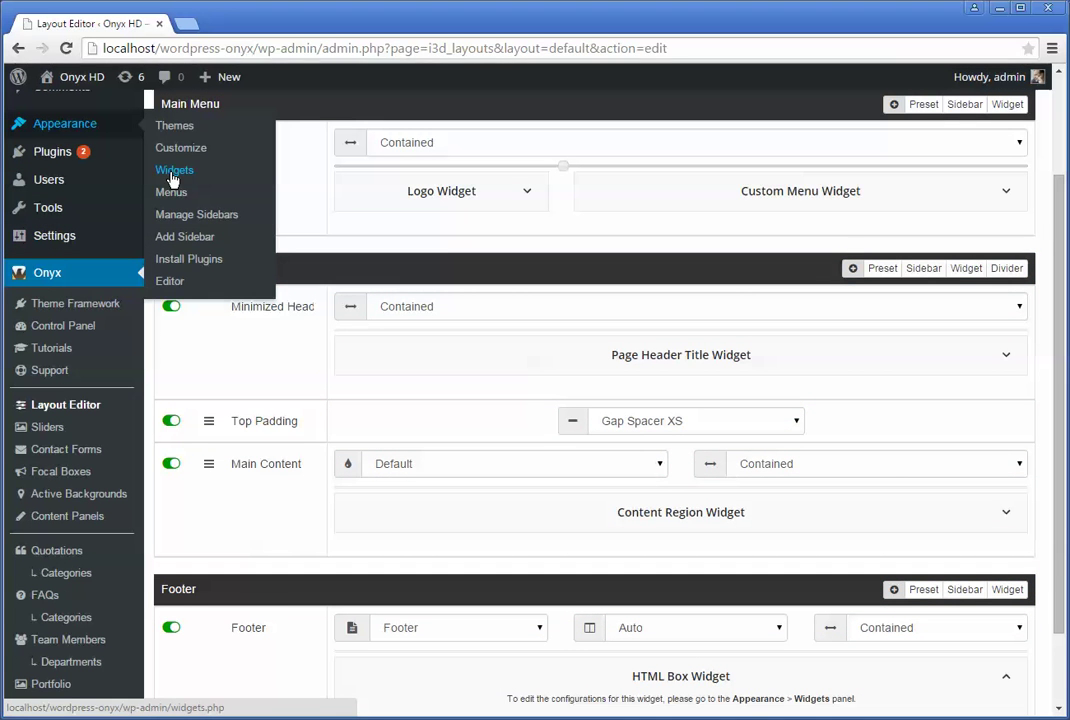
{"action": "left_click", "coordinate": [1005, 688]}
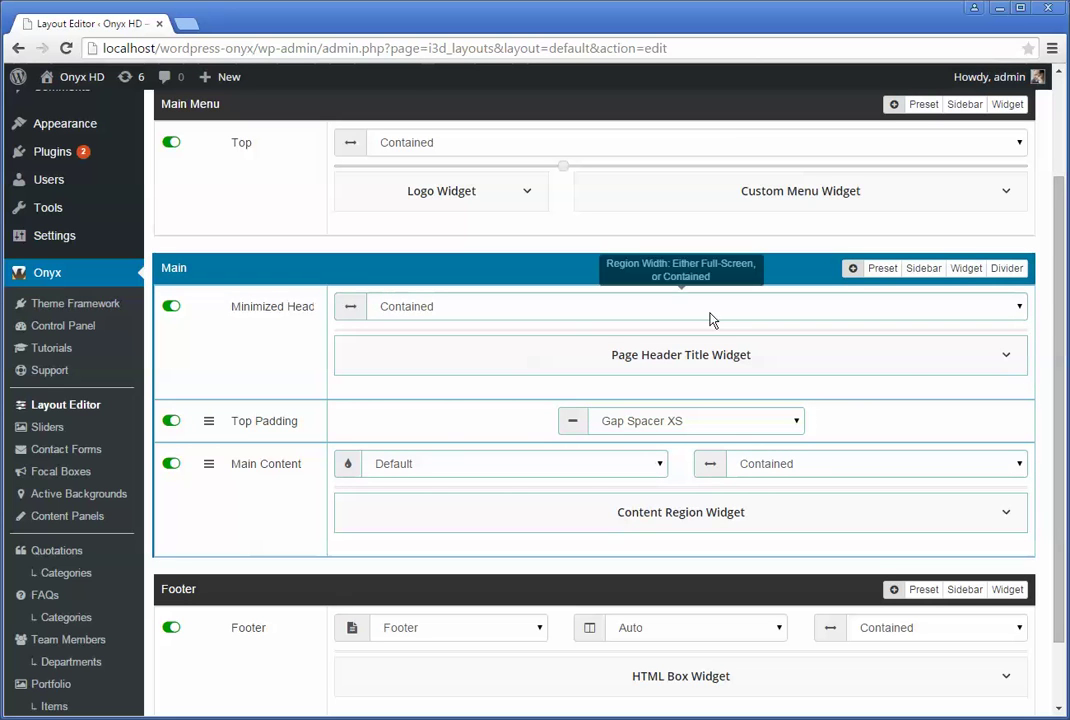
Examine the alignment and box style settings of the Page Header Title Widget and collapse it again
{"action": "left_click", "coordinate": [1006, 356]}
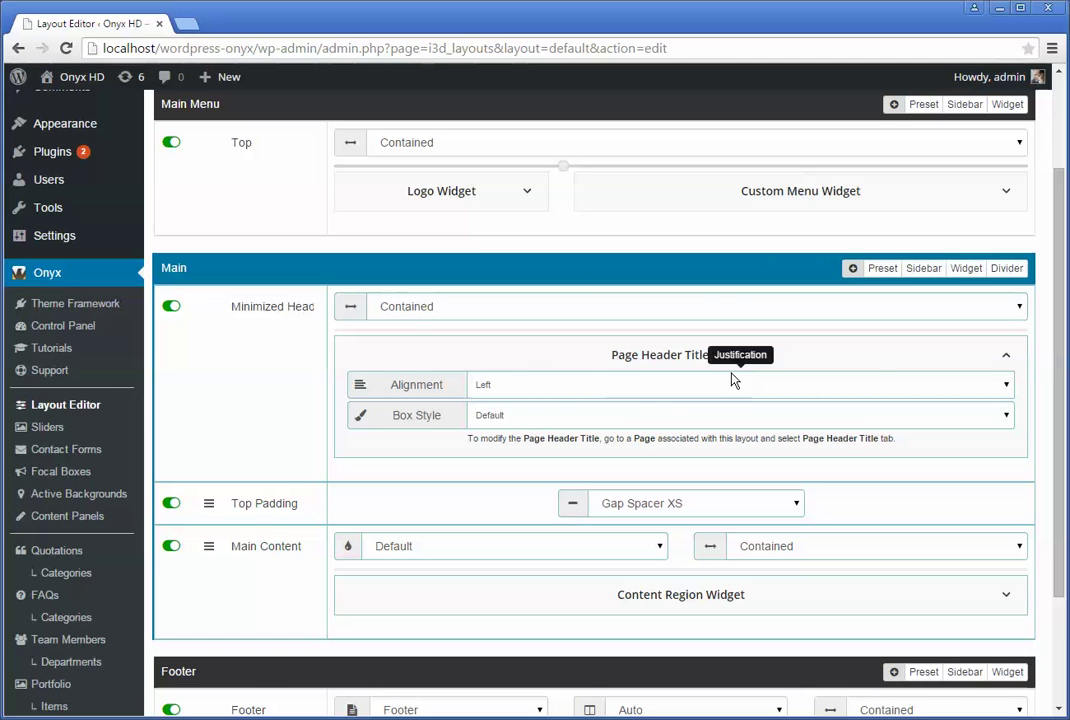
{"action": "left_click", "coordinate": [1010, 356]}
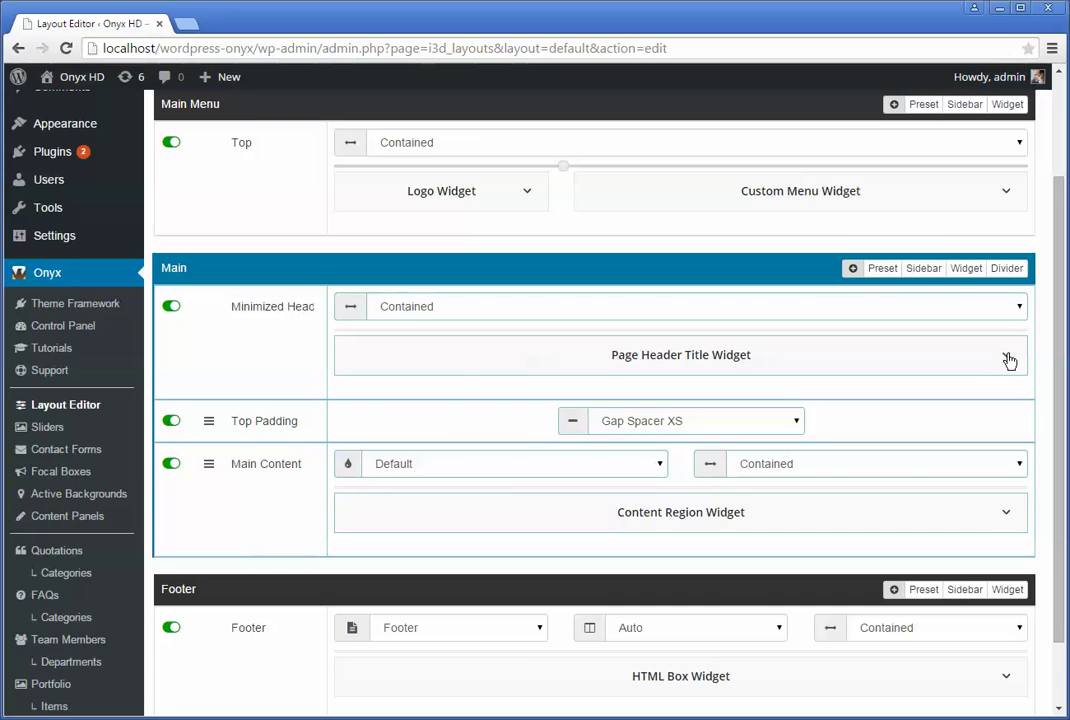
{"action": "left_click", "coordinate": [1010, 358]}
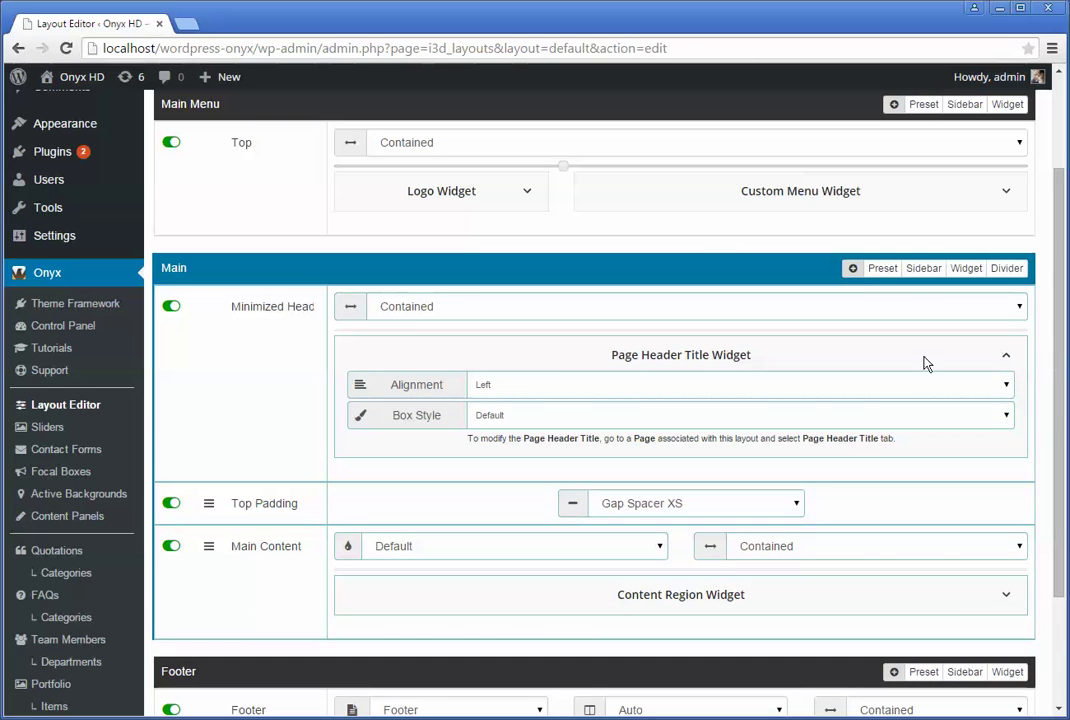
{"action": "left_click", "coordinate": [1008, 360]}
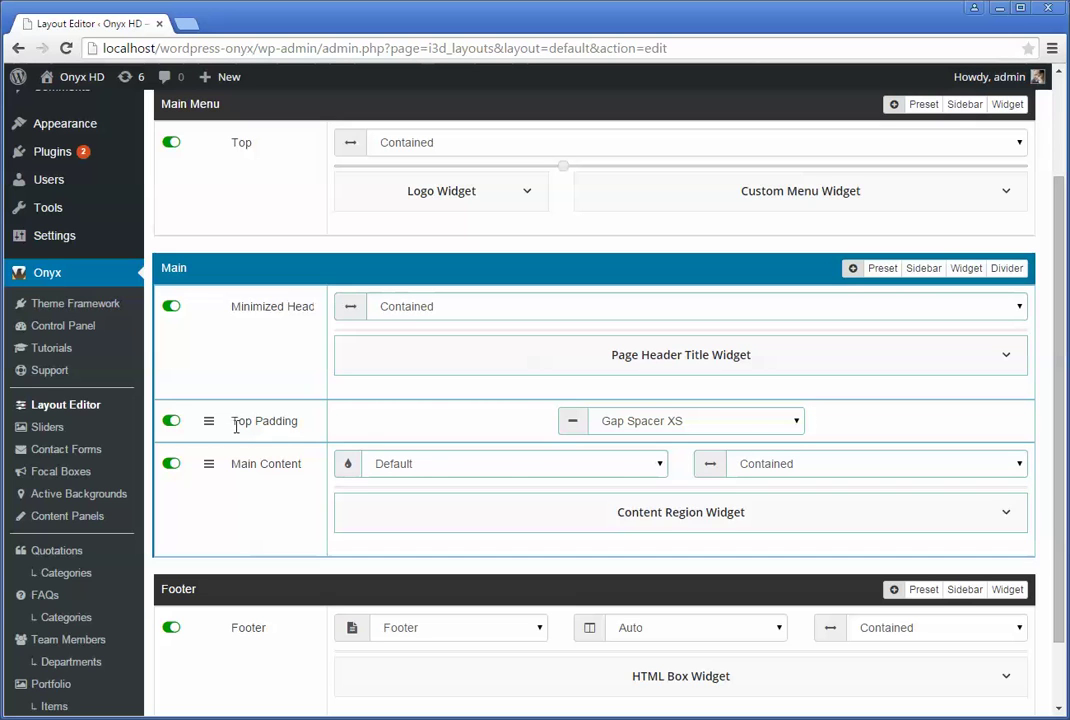
Examine the divider styles offered for the Top Padding row in the Main section
{"action": "left_click", "coordinate": [698, 433]}
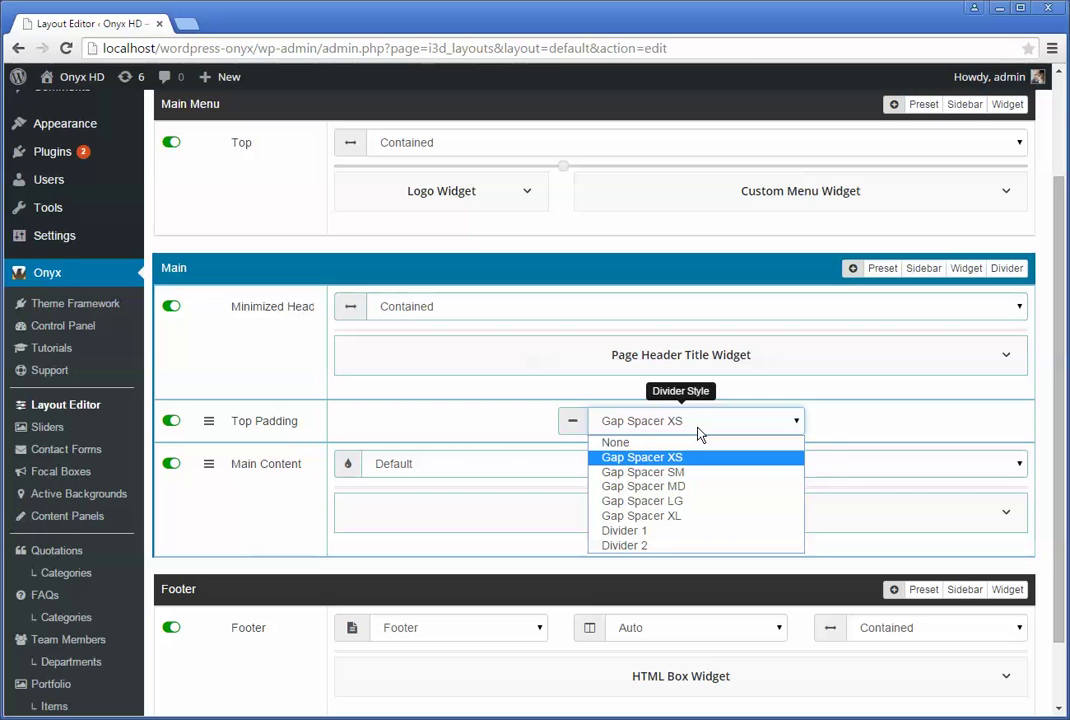
{"action": "left_click", "coordinate": [697, 432]}
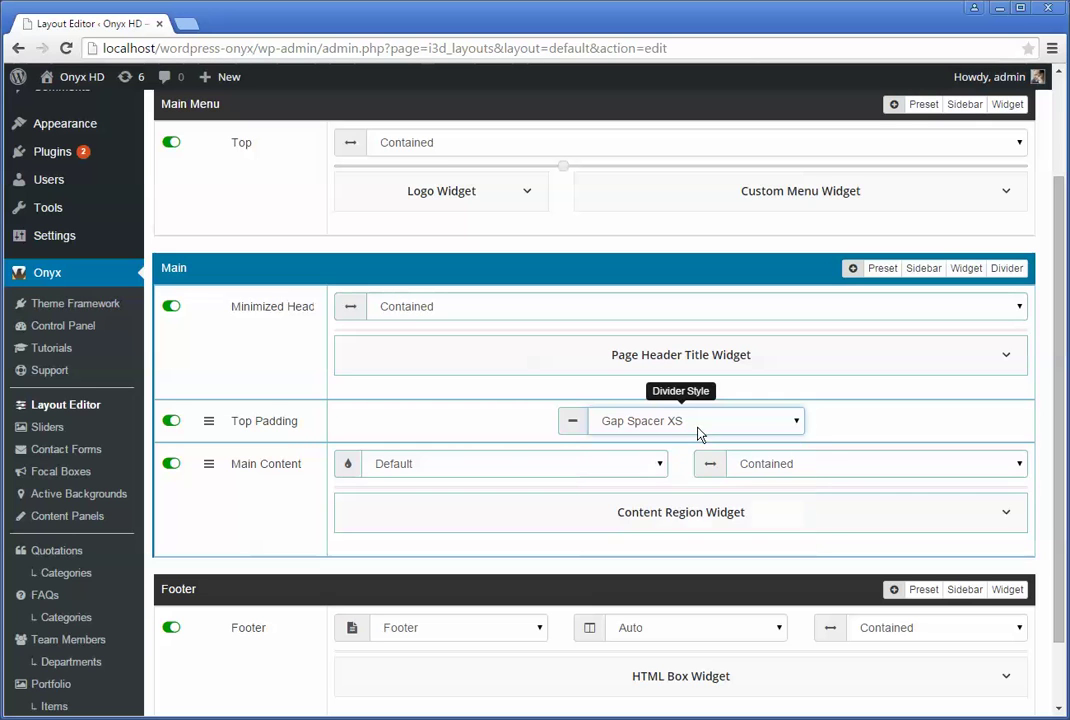
{"action": "left_click", "coordinate": [646, 426]}
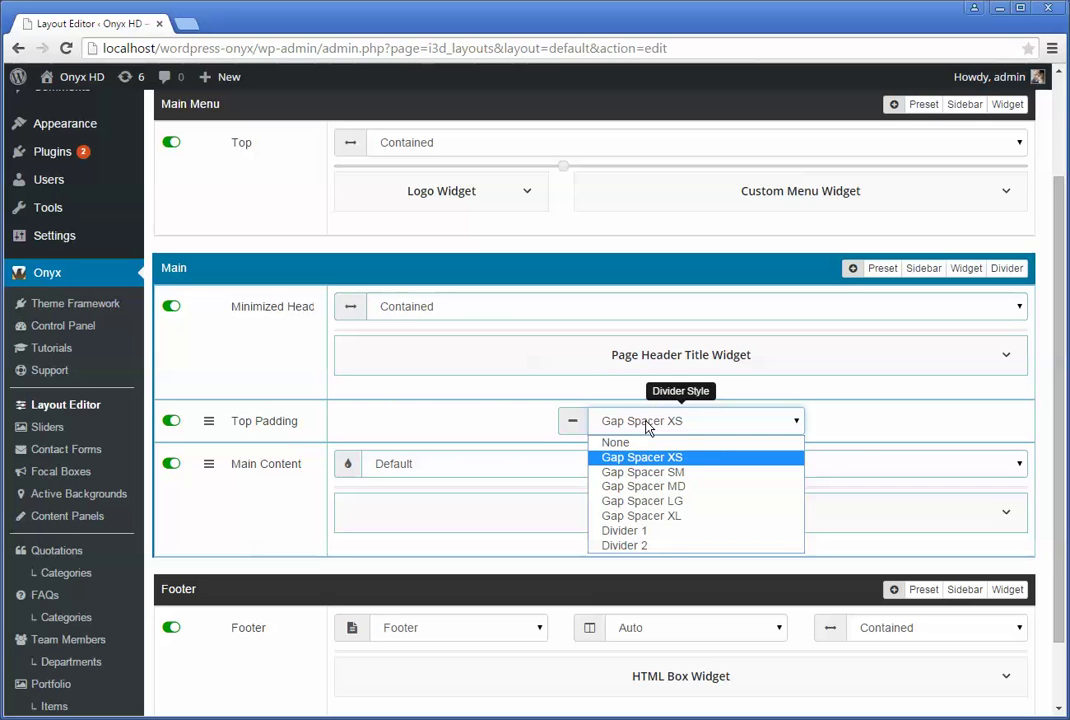
{"action": "left_click", "coordinate": [648, 432]}
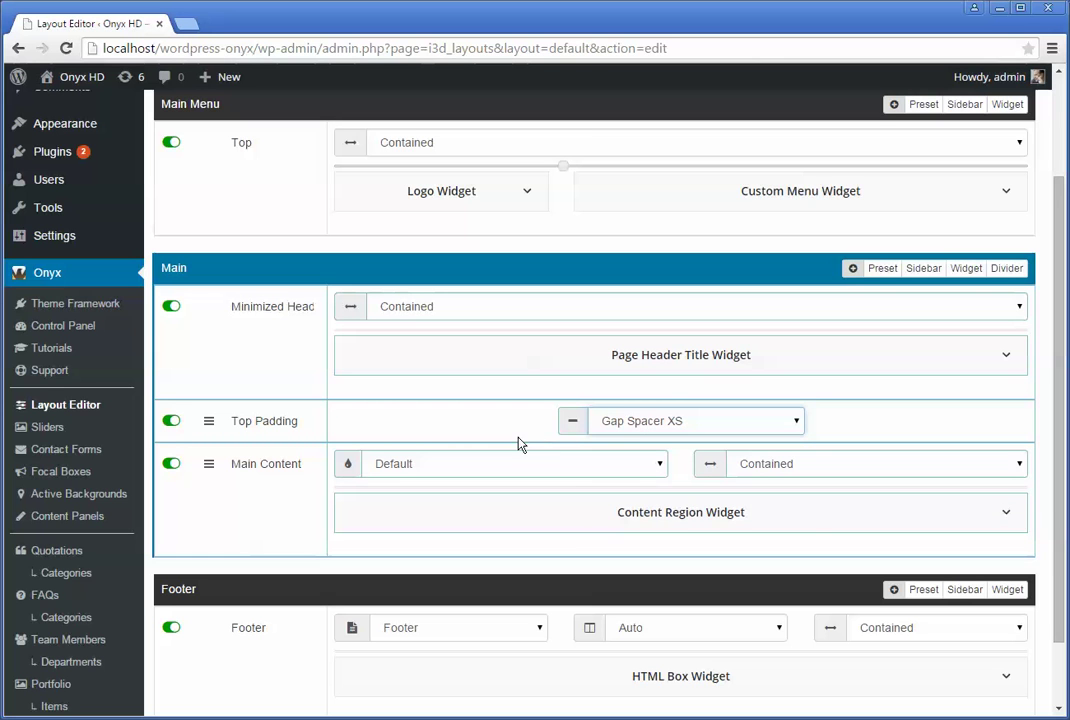
{"action": "left_click", "coordinate": [640, 425]}
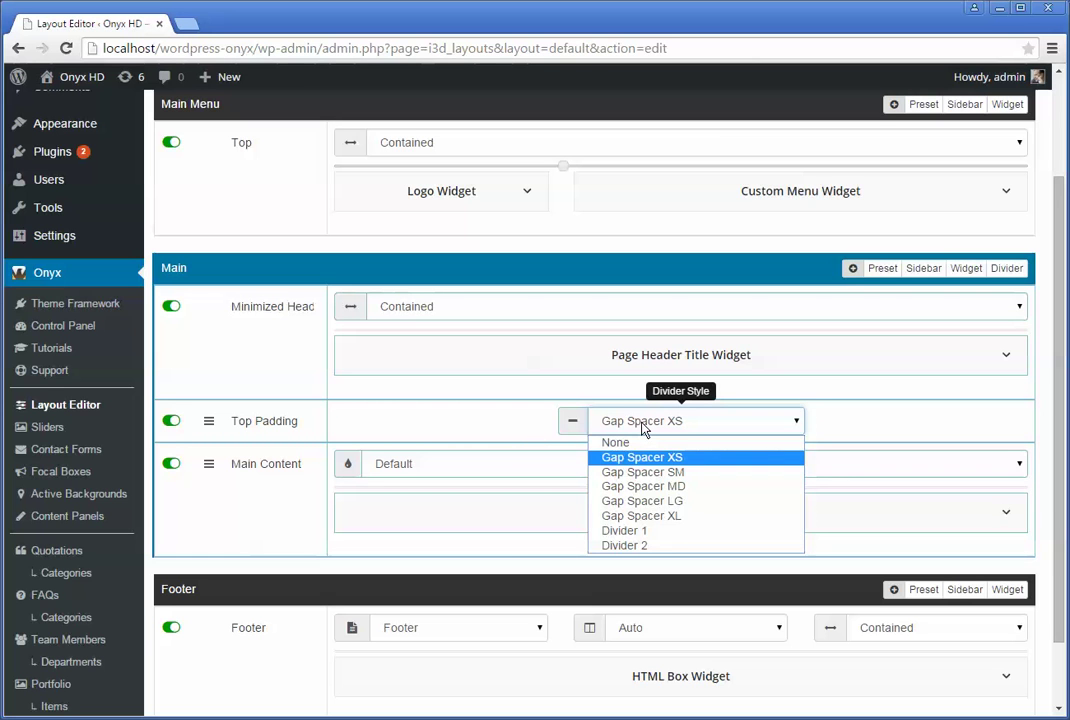
{"action": "left_click", "coordinate": [641, 424]}
Set the Top Padding divider style to None and restore it to Gap Spacer XS
{"action": "left_click", "coordinate": [641, 424]}
{"action": "left_click", "coordinate": [632, 447]}
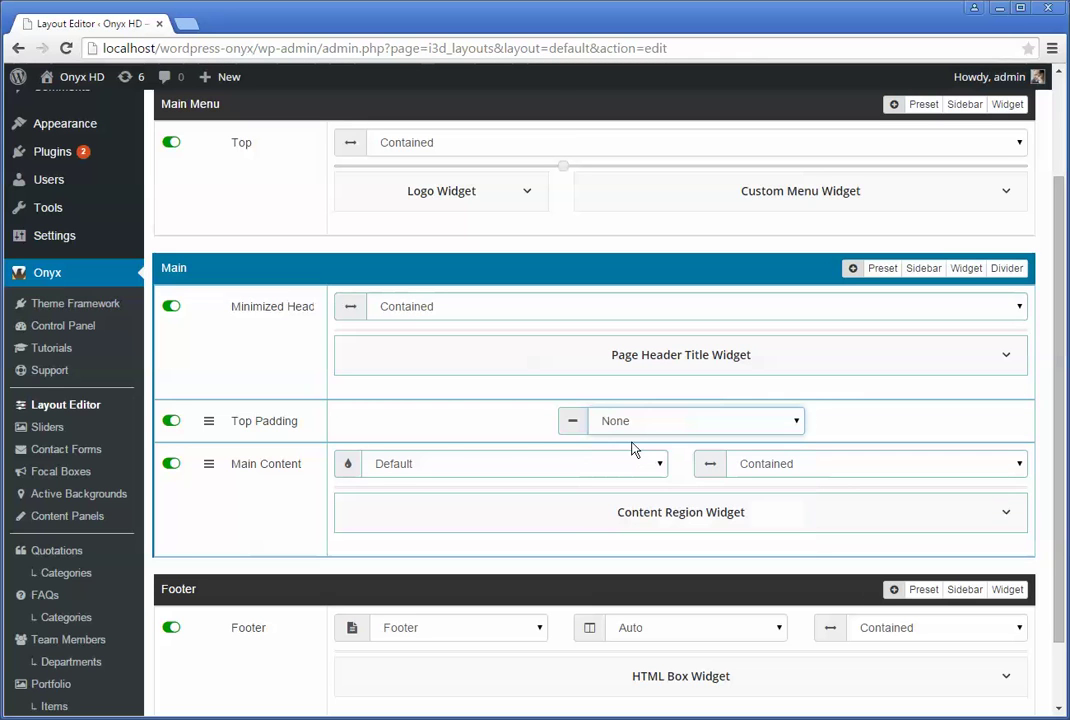
{"action": "left_click", "coordinate": [641, 432]}
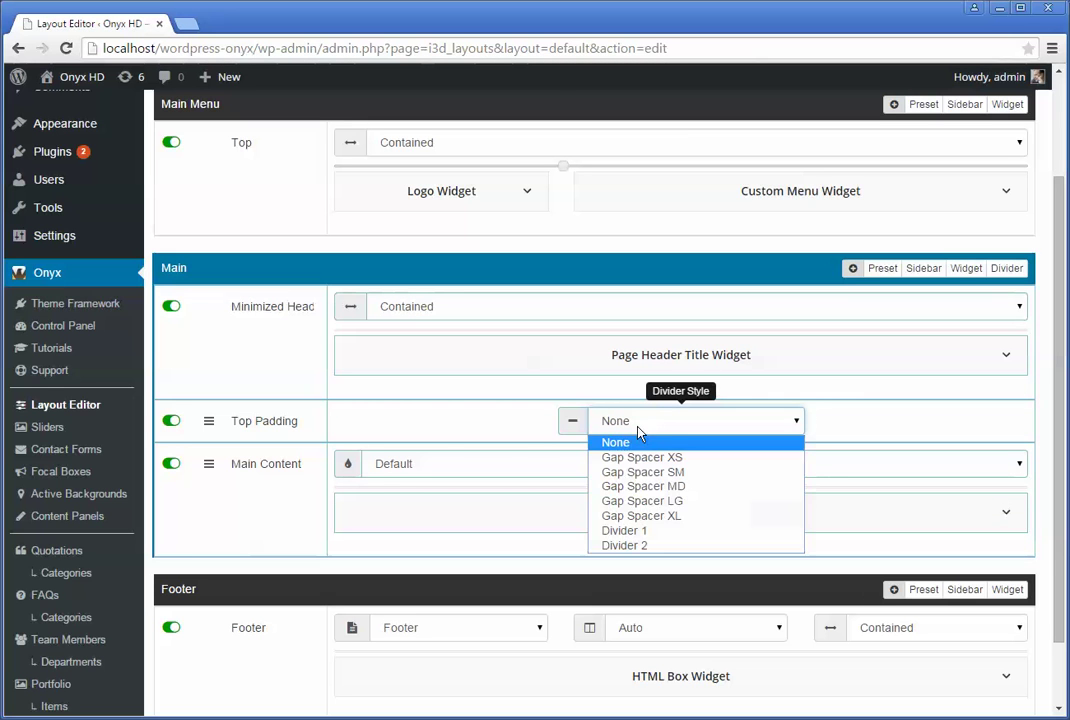
{"action": "left_click", "coordinate": [636, 452]}
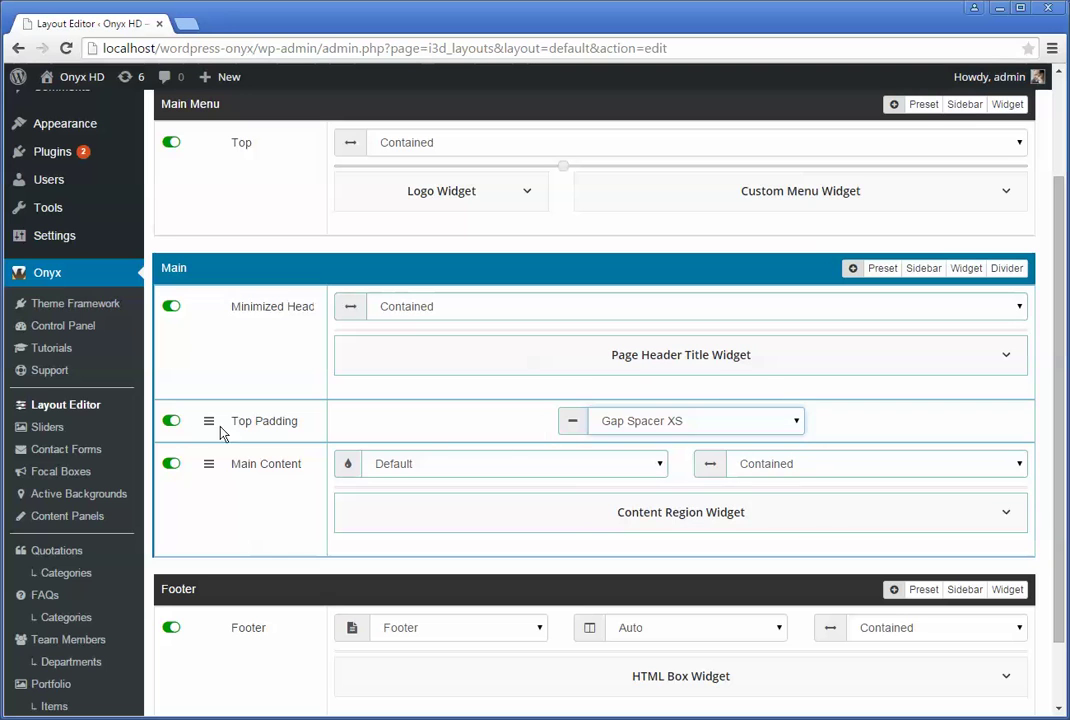
Disable and delete the Top Padding row in the Main section, and reload the layout to discard the deletion
{"action": "left_click", "coordinate": [172, 424]}
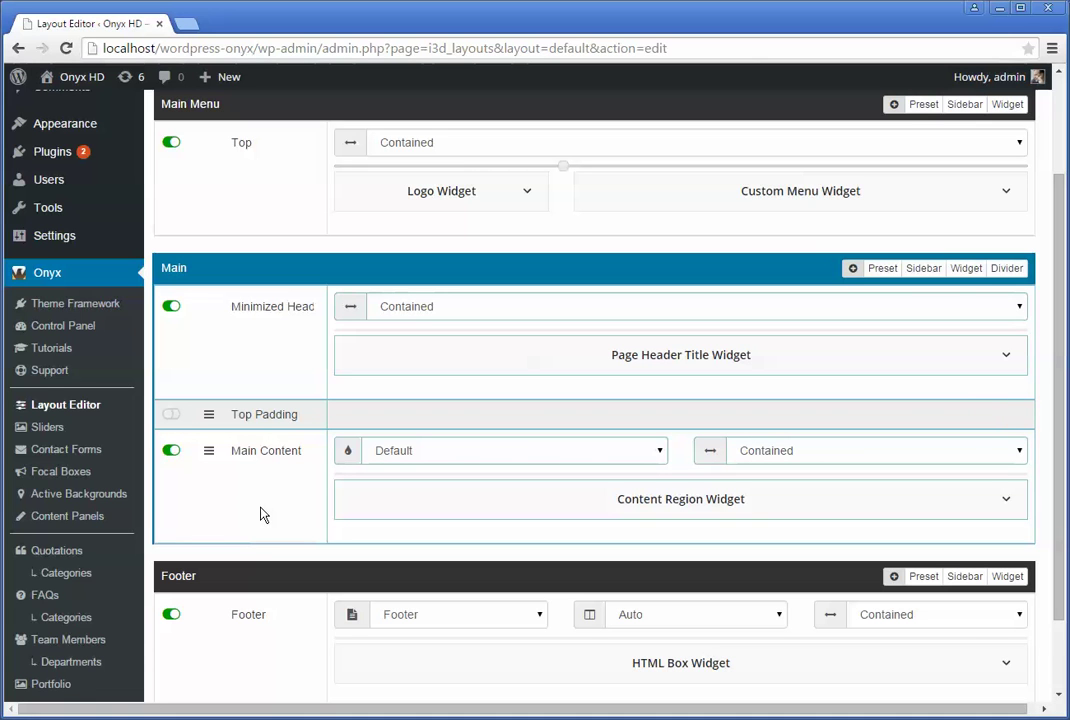
{"action": "mouse_move", "coordinate": [310, 416]}
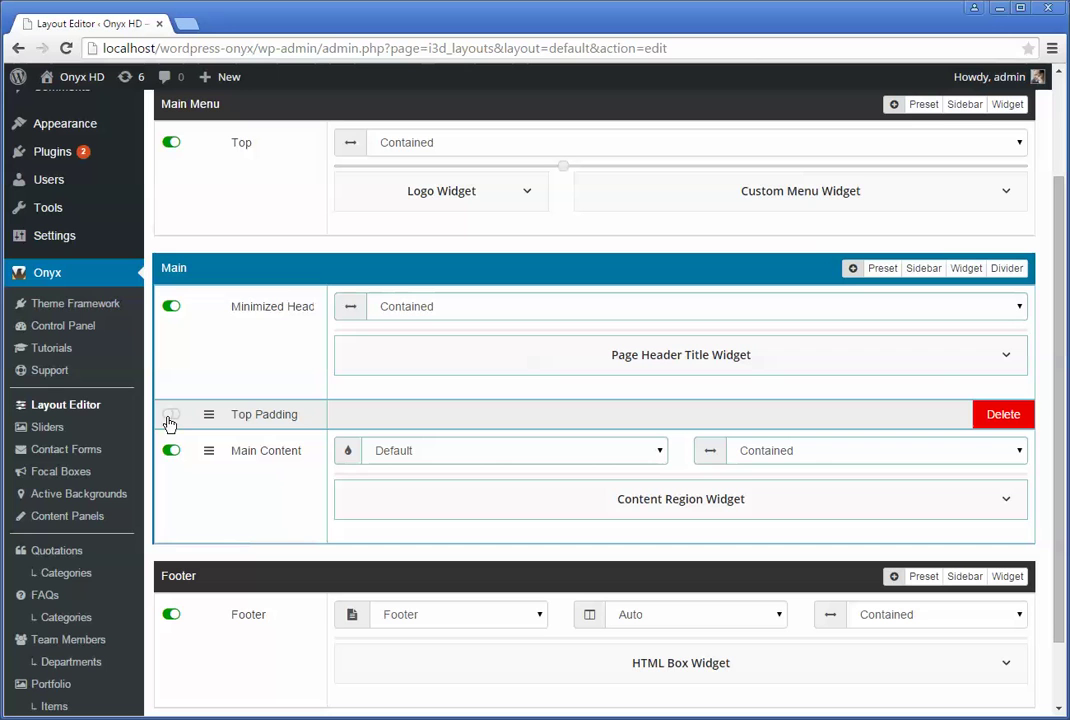
{"action": "left_click", "coordinate": [1004, 414]}
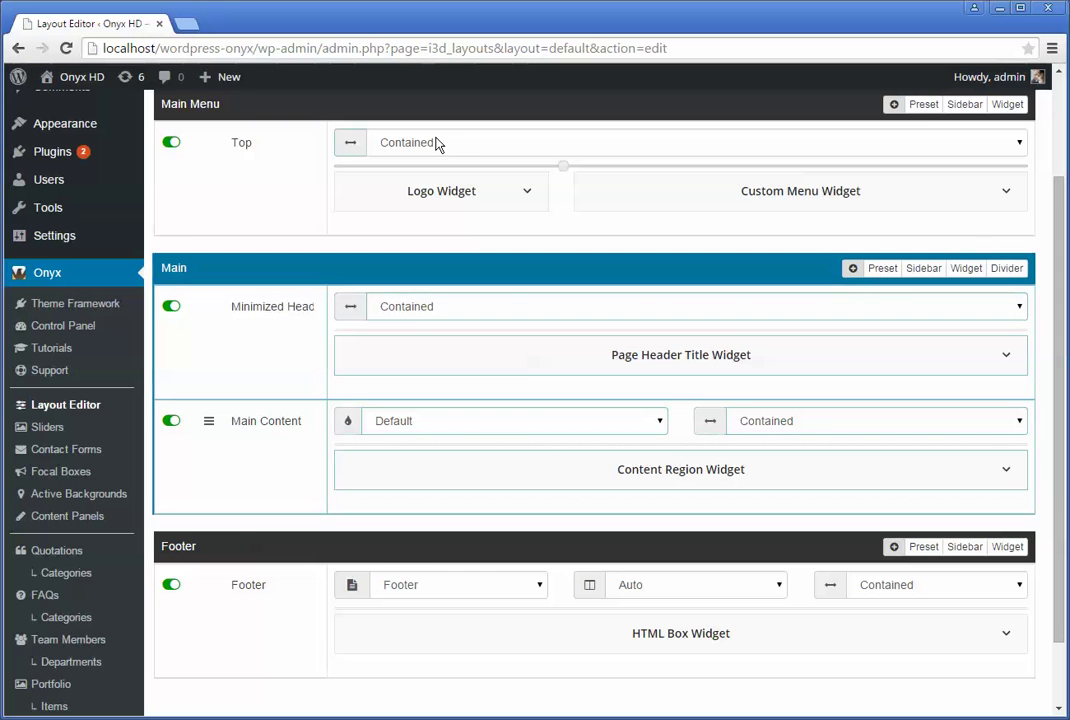
{"action": "left_click", "coordinate": [440, 48]}
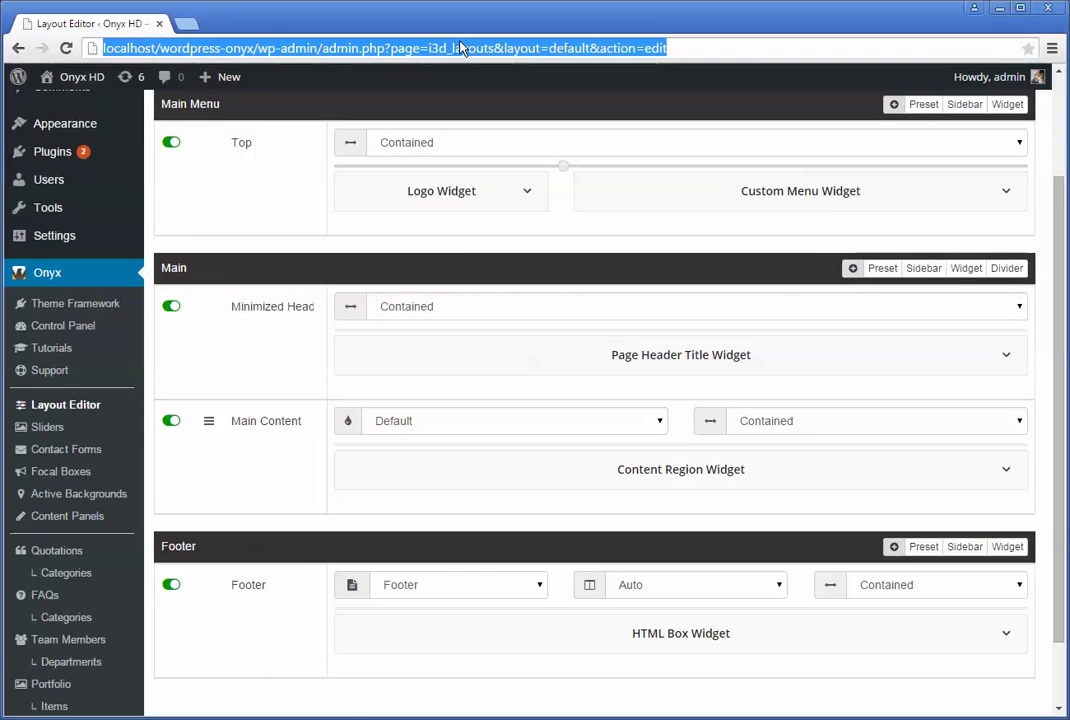
{"action": "key", "text": "Return"}
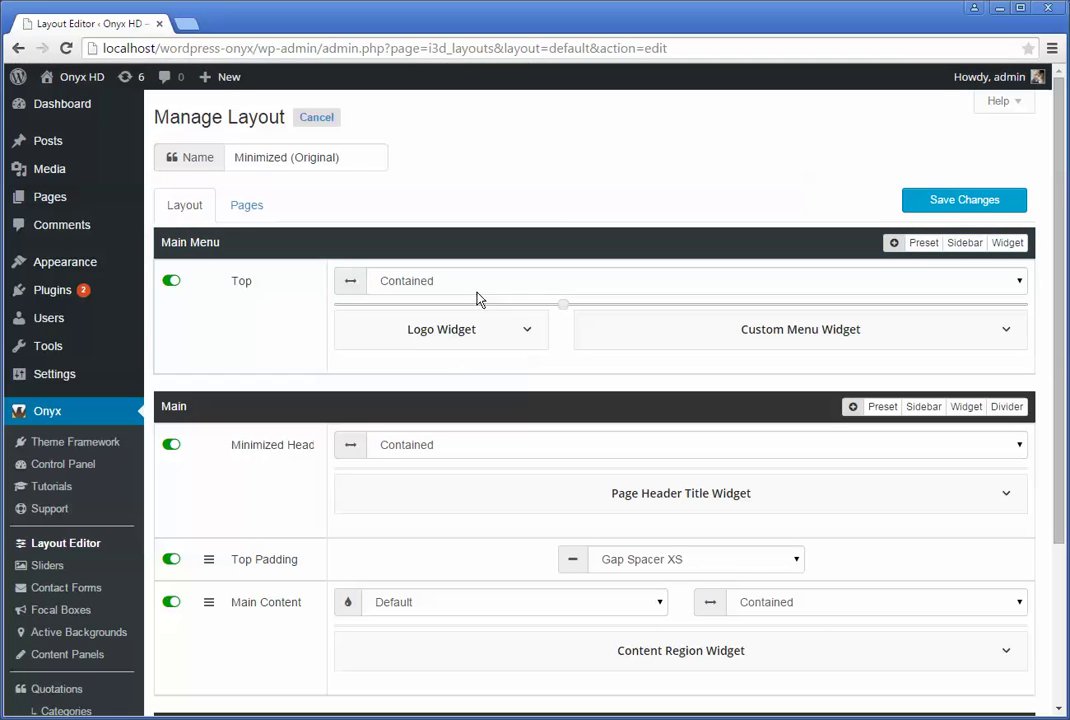
Examine the number of columns options offered for the Footer row
{"action": "scroll", "coordinate": [375, 576], "scroll_direction": "down", "scroll_amount": 3}
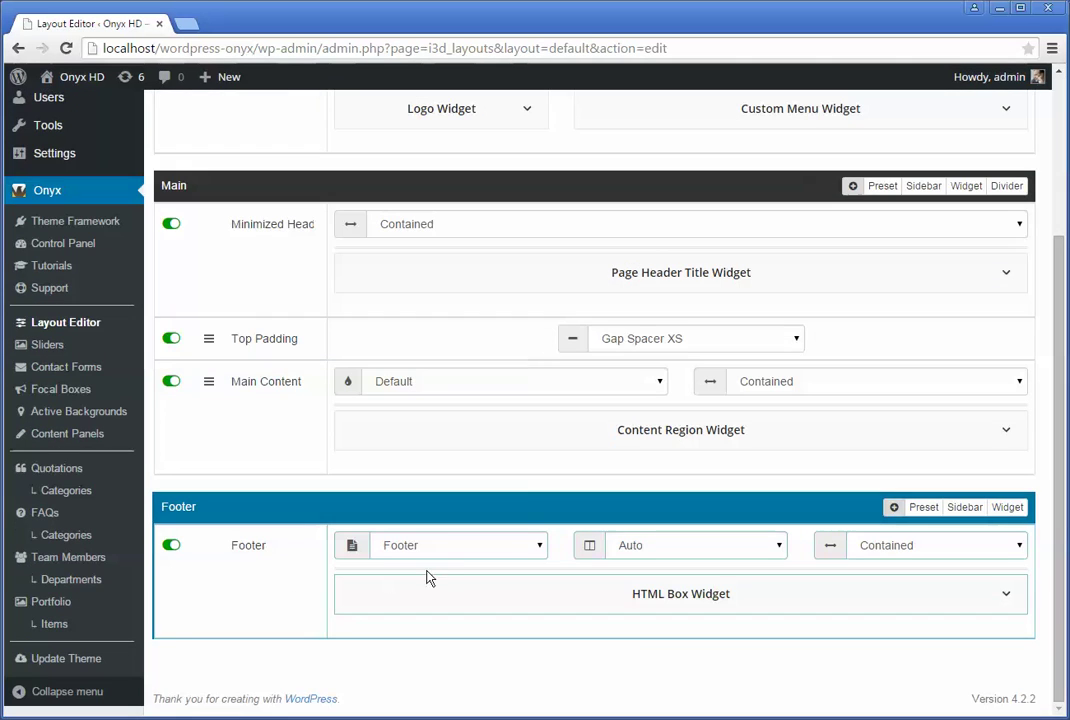
{"action": "left_click", "coordinate": [617, 545]}
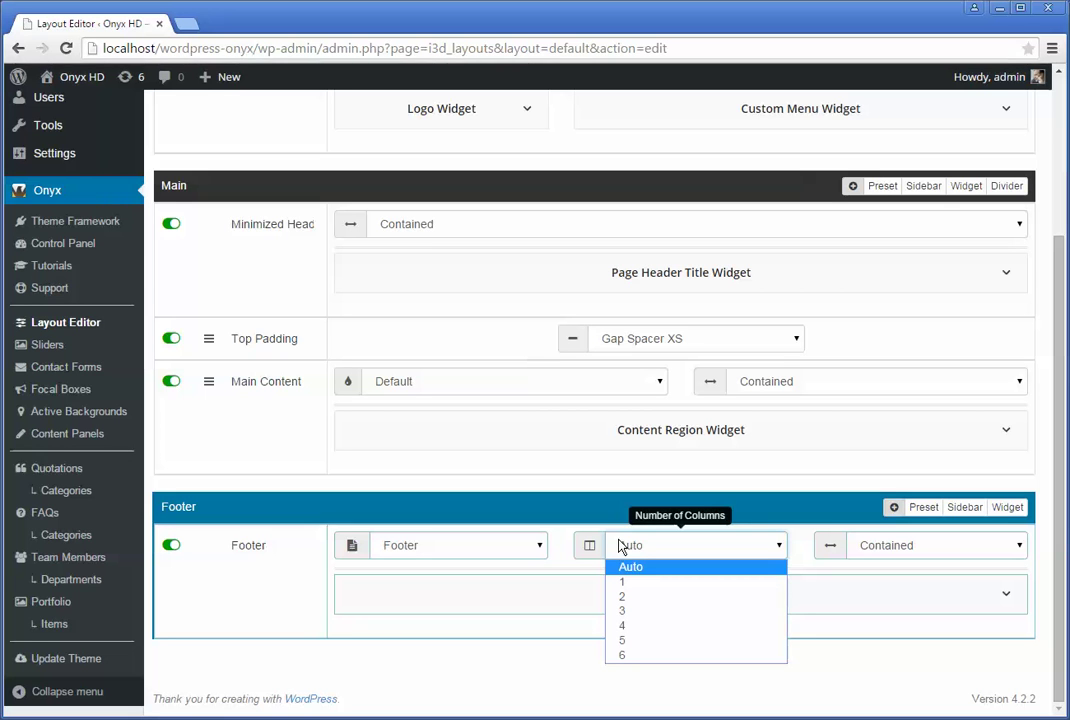
{"action": "left_click", "coordinate": [620, 545]}
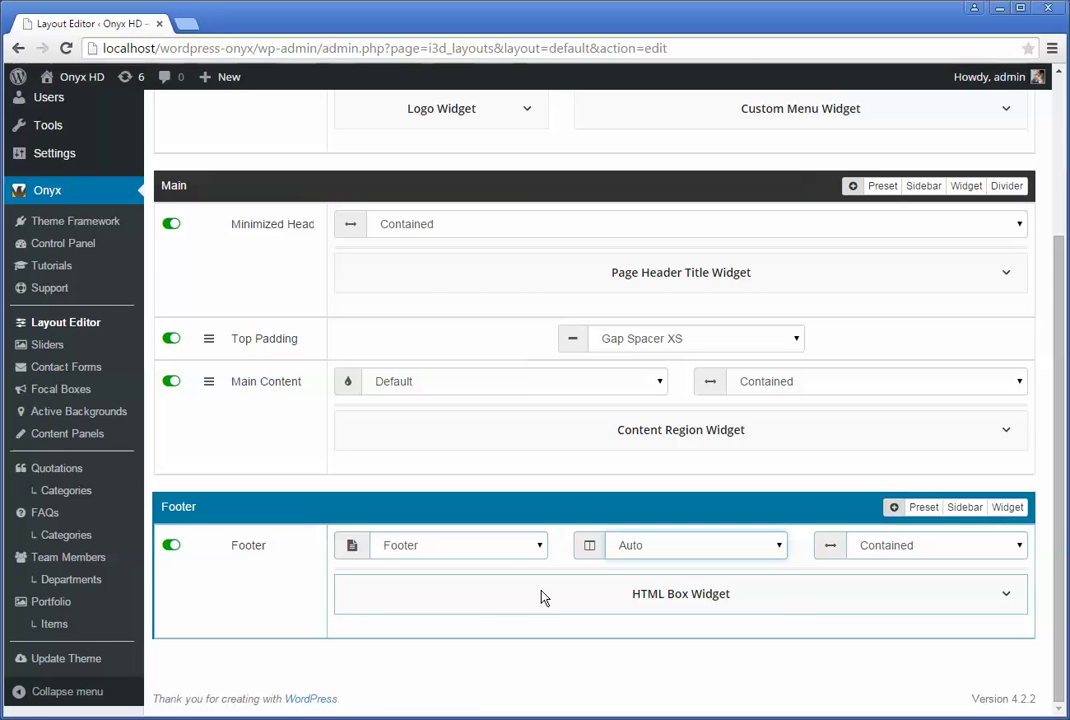
{"action": "scroll", "coordinate": [525, 580], "scroll_direction": "up", "scroll_amount": 3}
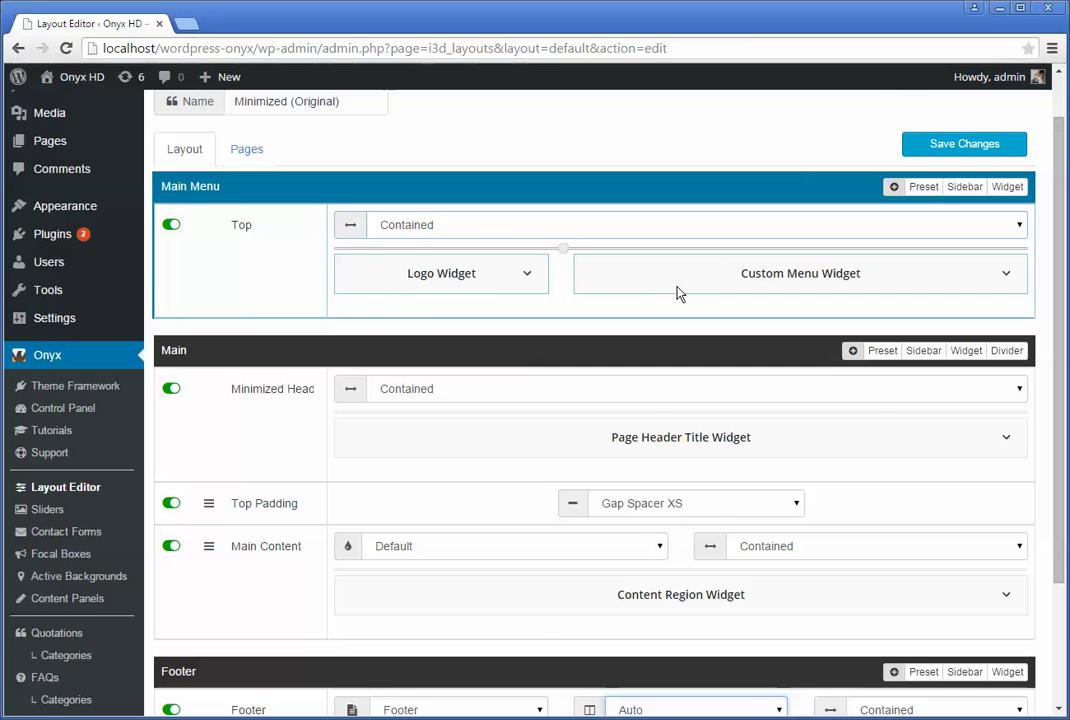
{"action": "scroll", "coordinate": [676, 294], "scroll_direction": "down", "scroll_amount": 1}
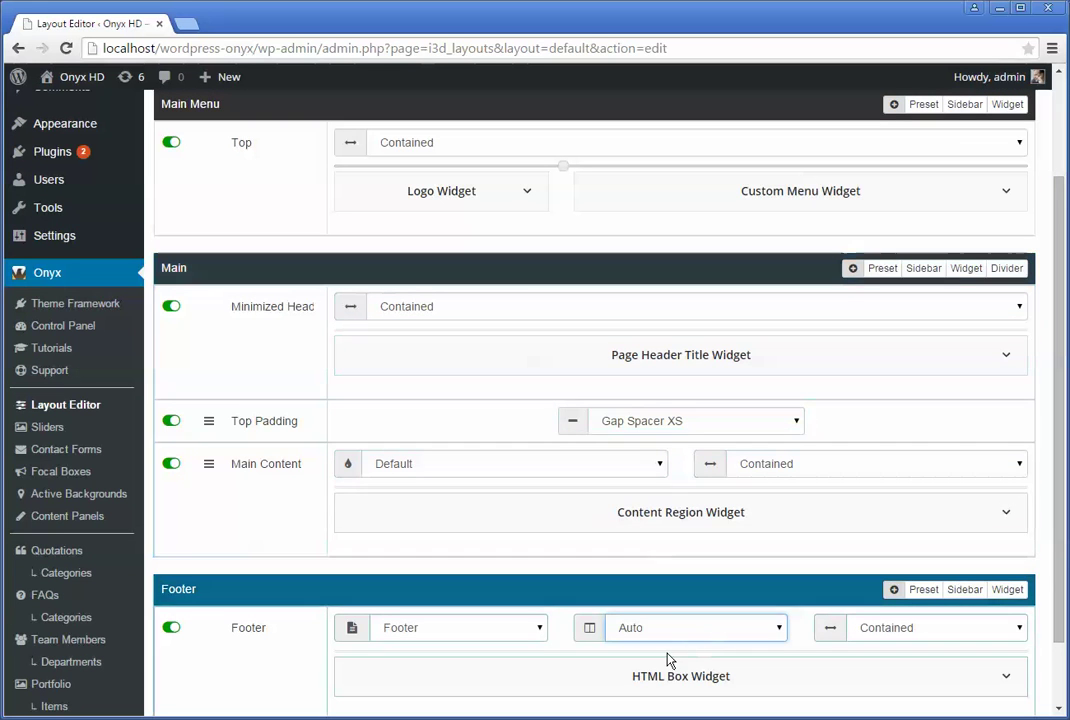
{"action": "left_click", "coordinate": [680, 637]}
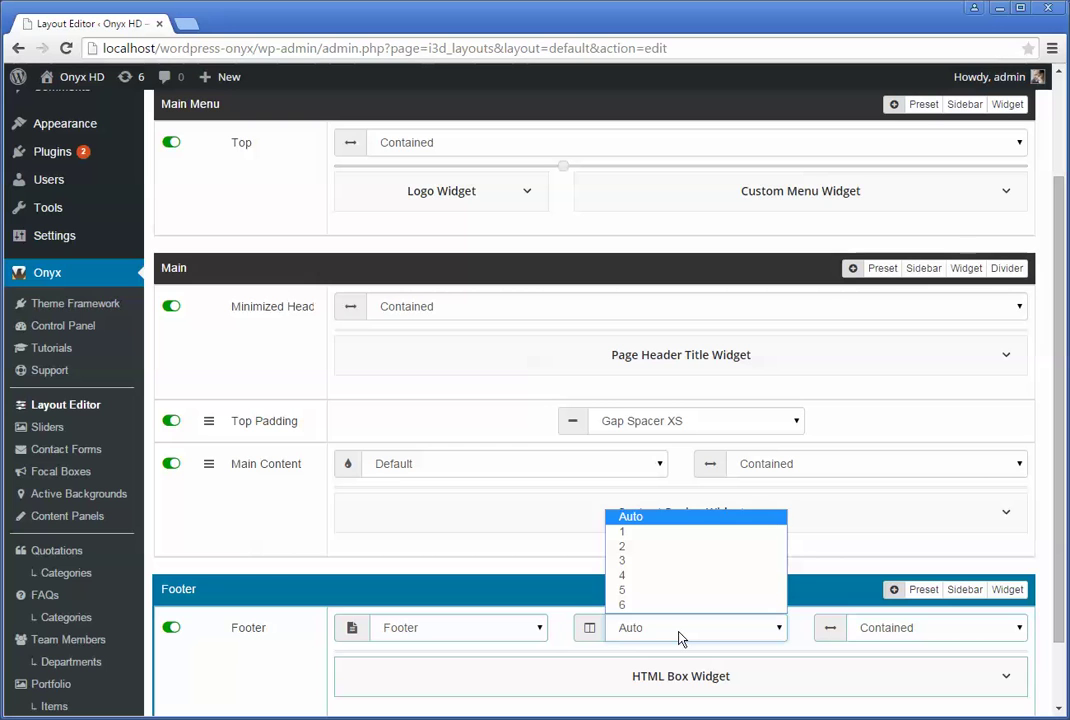
{"action": "left_click", "coordinate": [680, 637]}
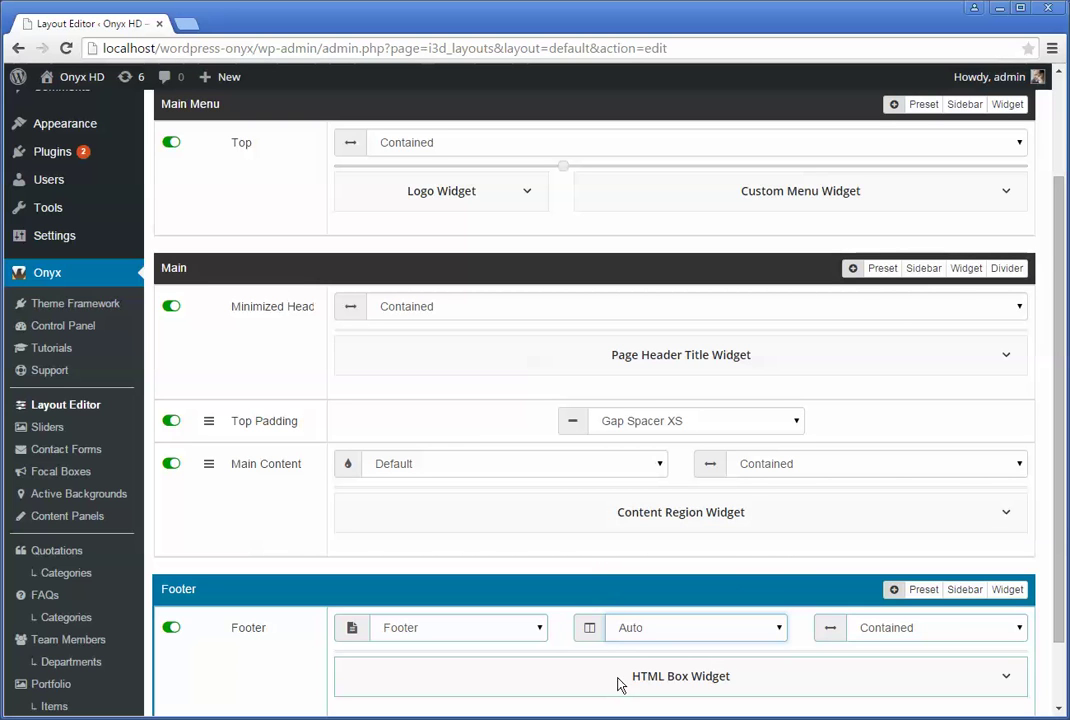
Set the Footer row's number of columns to 6, change it to 1, and restore it to Auto
{"action": "left_click", "coordinate": [691, 632]}
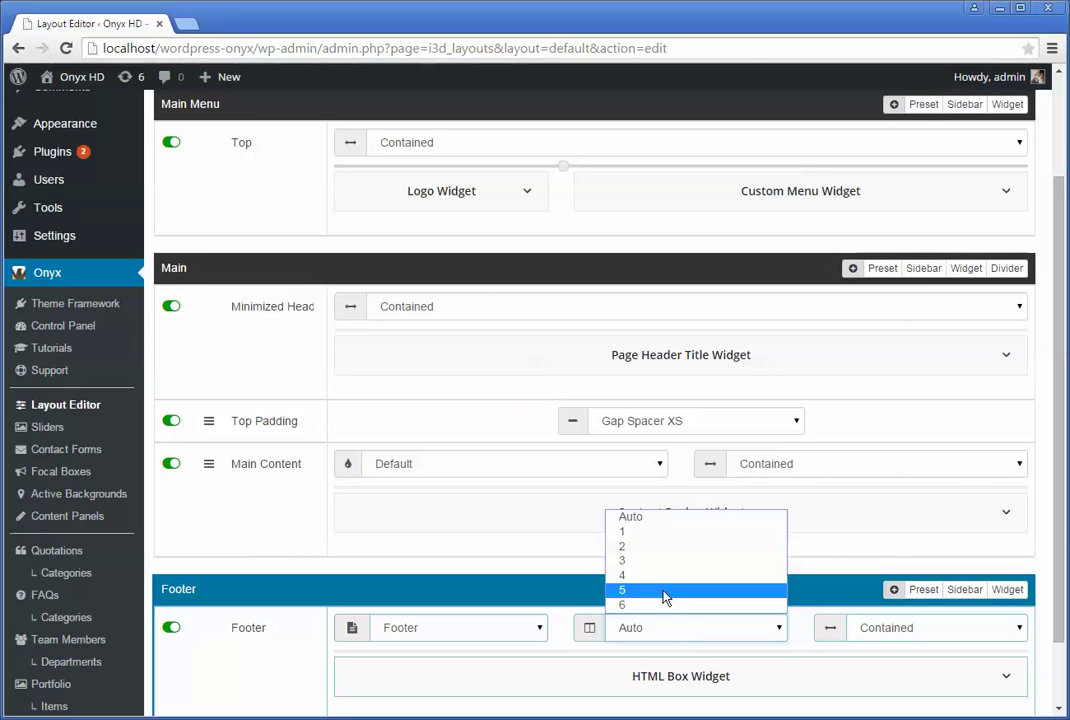
{"action": "left_click", "coordinate": [666, 604]}
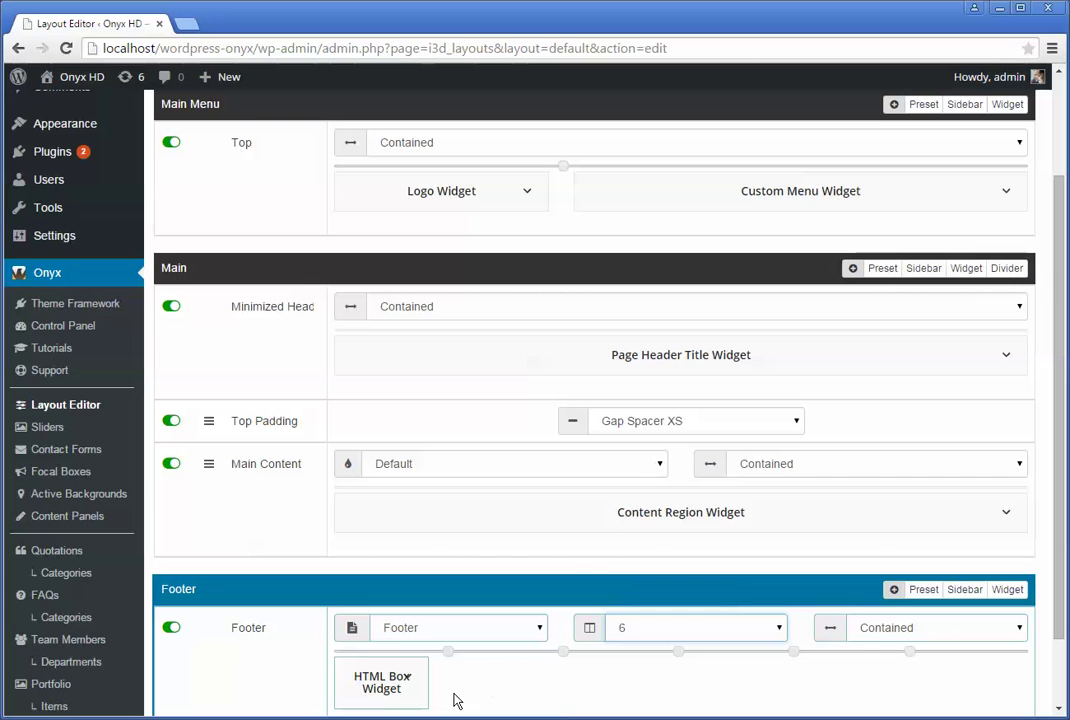
{"action": "left_click", "coordinate": [686, 634]}
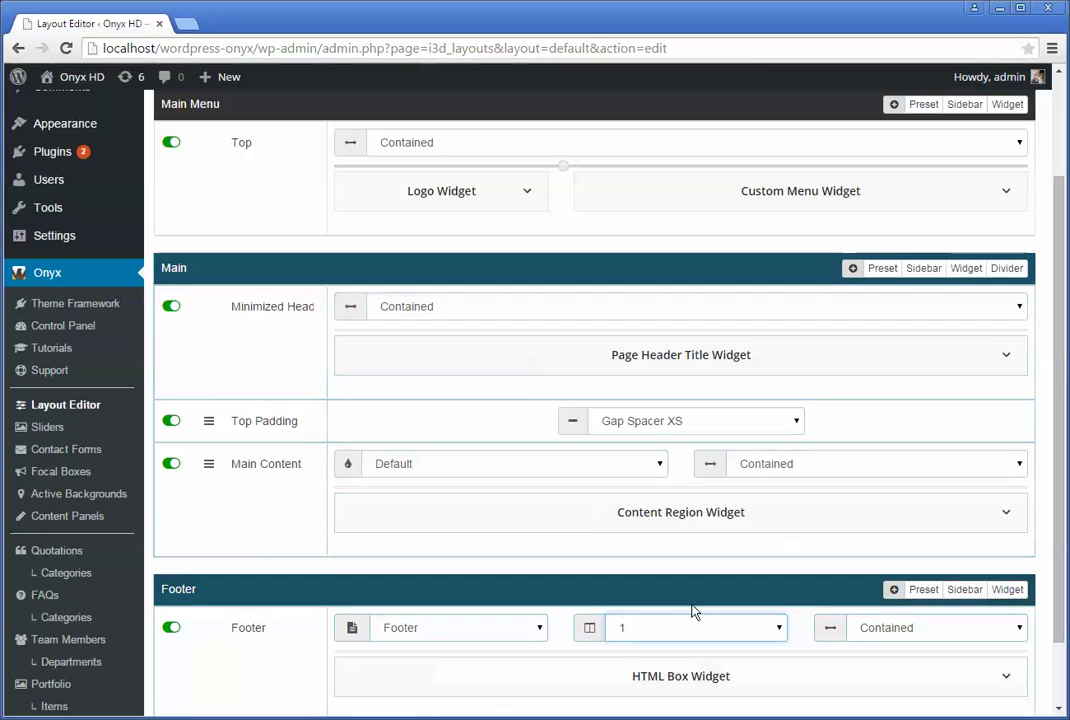
{"action": "left_click", "coordinate": [693, 622]}
{"action": "left_click", "coordinate": [673, 517]}
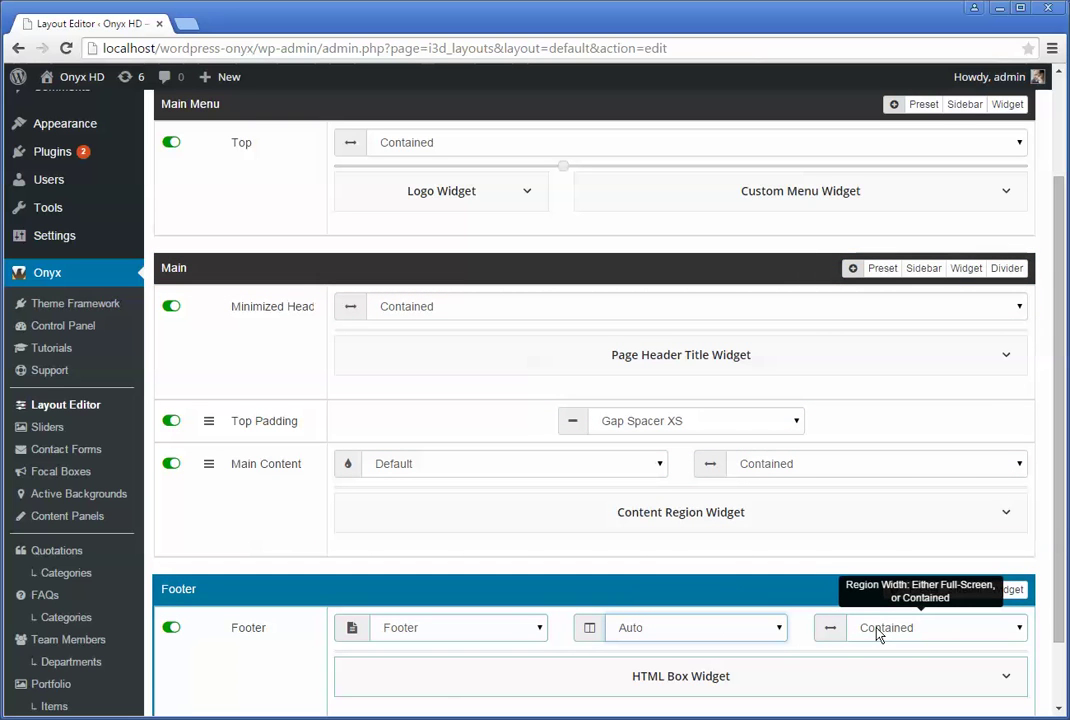
Examine the Footer's region width options and the Main Content row's background styles, keeping Contained and Default
{"action": "left_click", "coordinate": [877, 630]}
{"action": "left_click", "coordinate": [877, 630]}
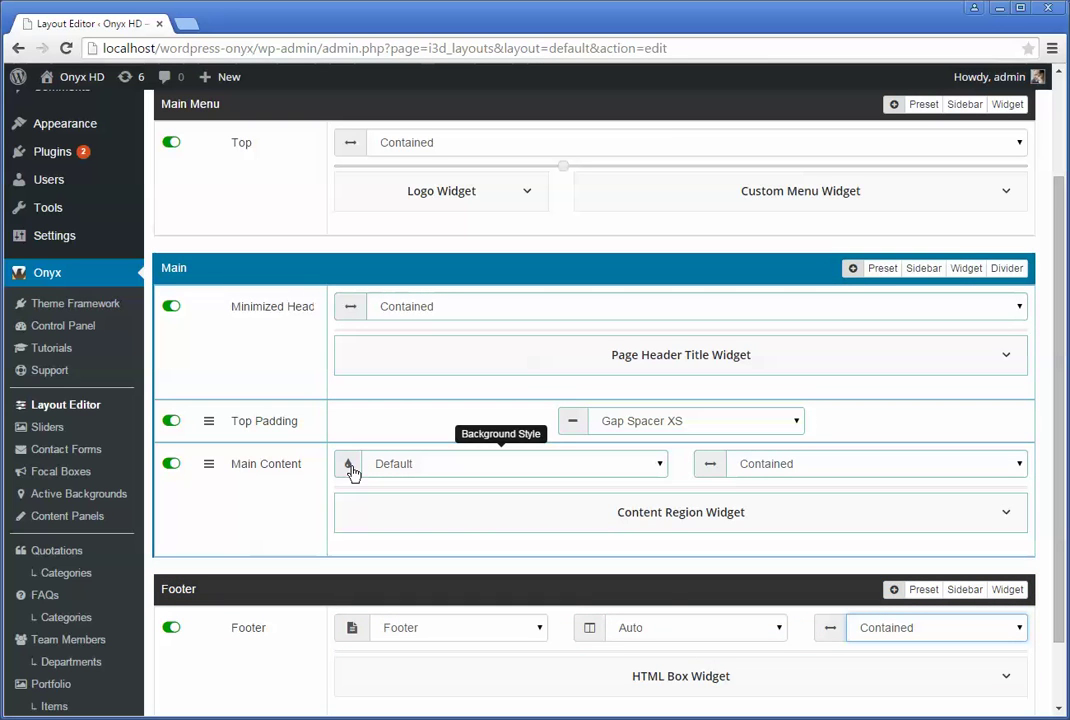
{"action": "left_click", "coordinate": [401, 470]}
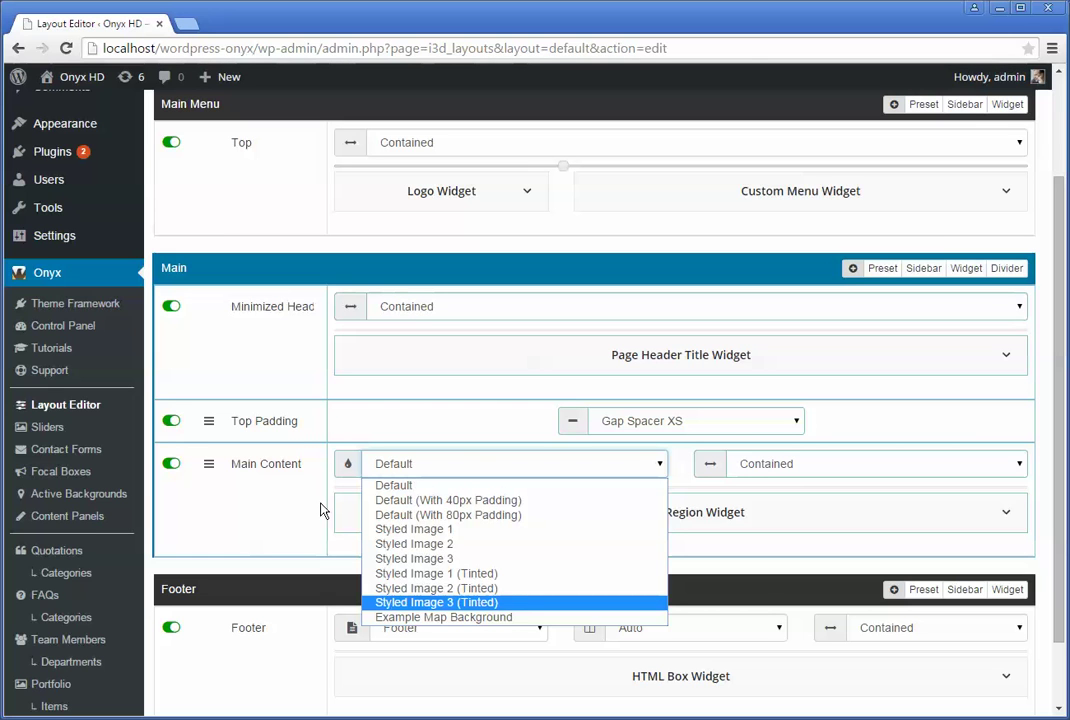
{"action": "left_click", "coordinate": [390, 485]}
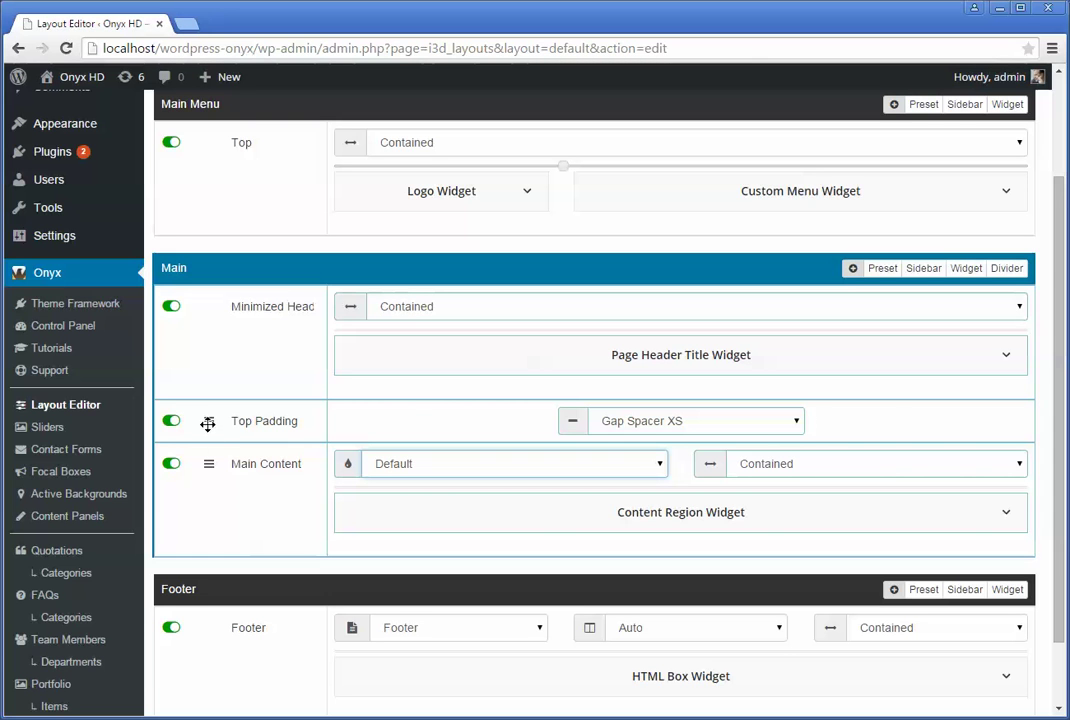
Move the Top Padding row below Main Content and back, and switch the Minimized Header row off and on again
{"action": "left_click_drag", "start_coordinate": [207, 467], "coordinate": [210, 533]}
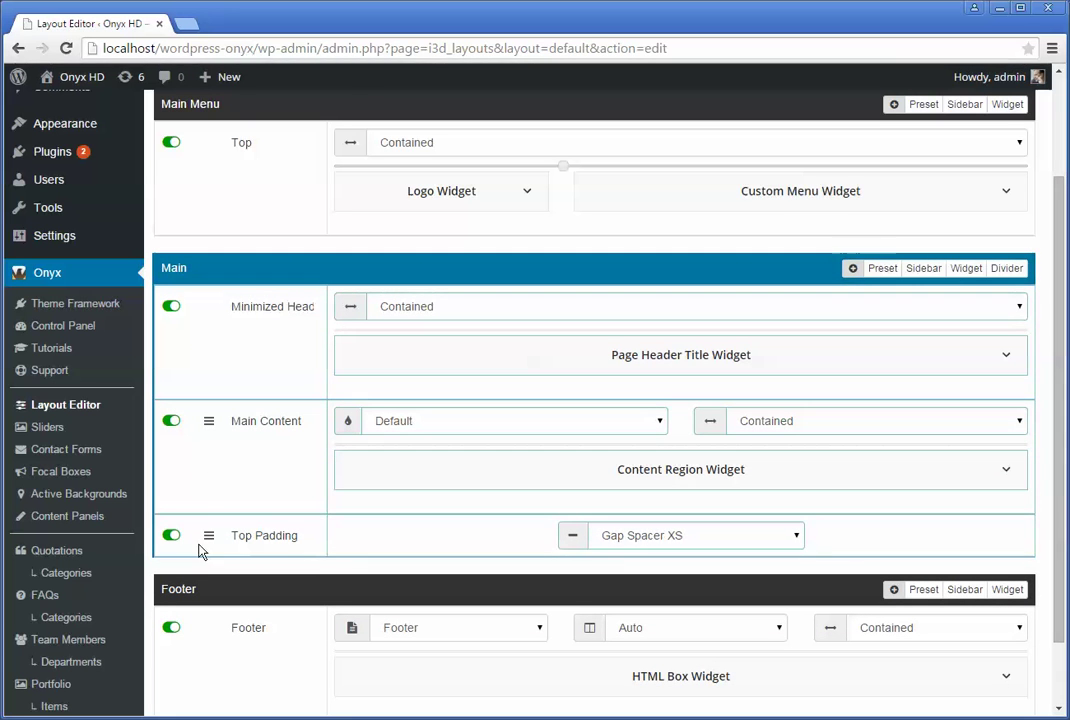
{"action": "left_click_drag", "start_coordinate": [206, 536], "coordinate": [206, 422]}
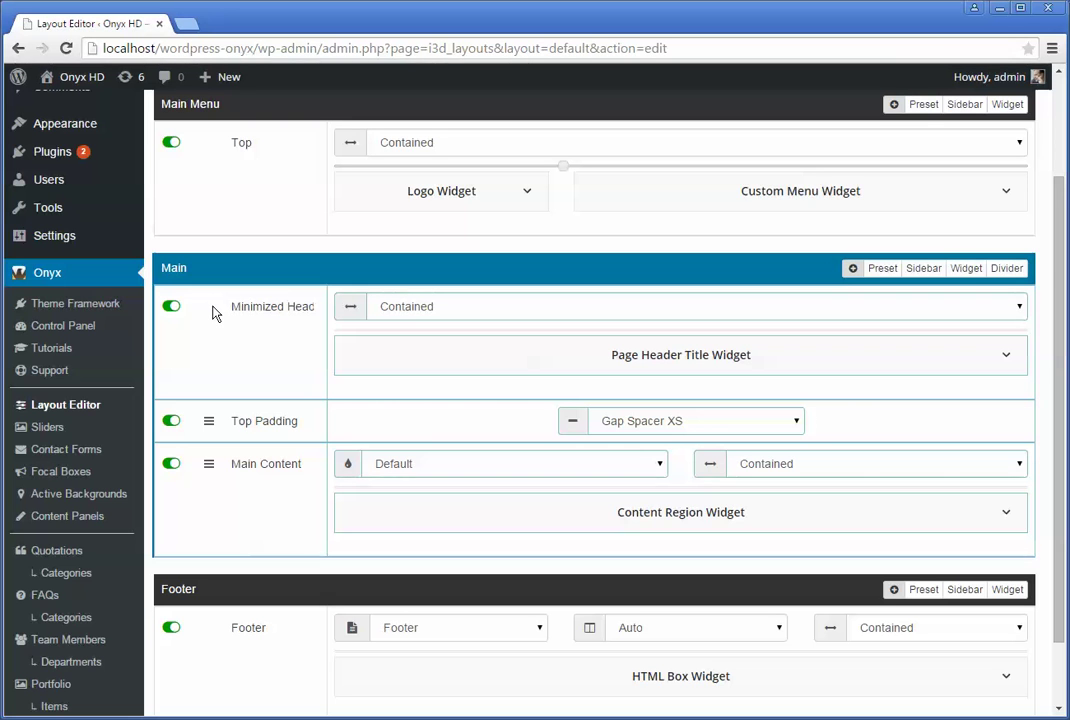
{"action": "left_click", "coordinate": [171, 307]}
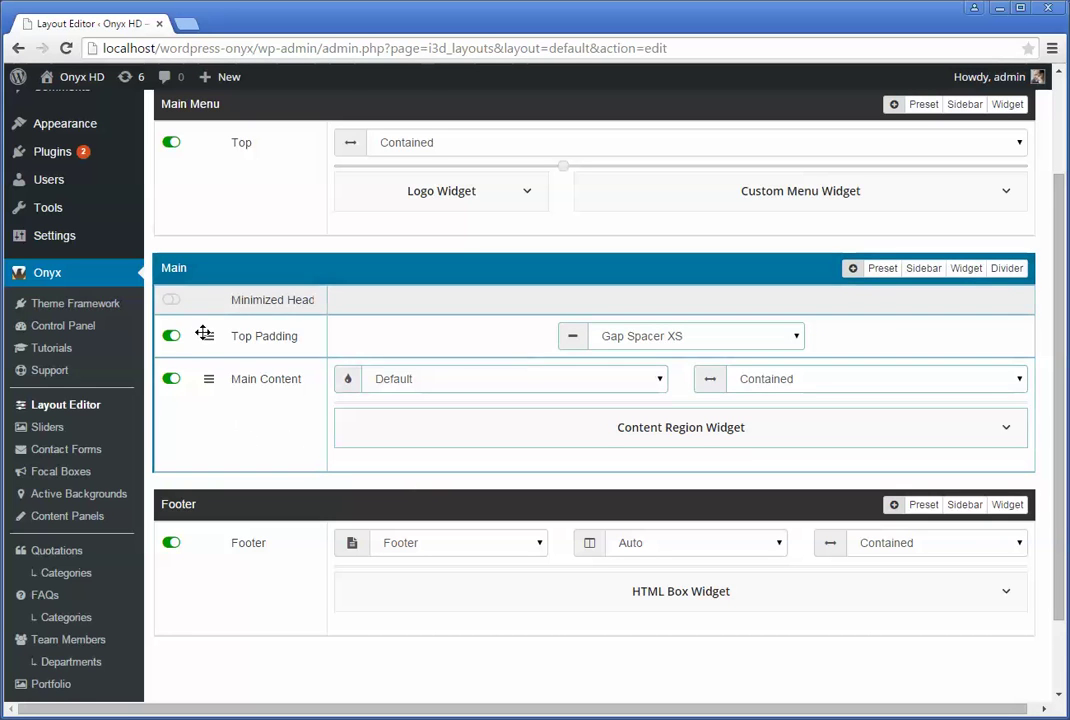
{"action": "left_click", "coordinate": [172, 303]}
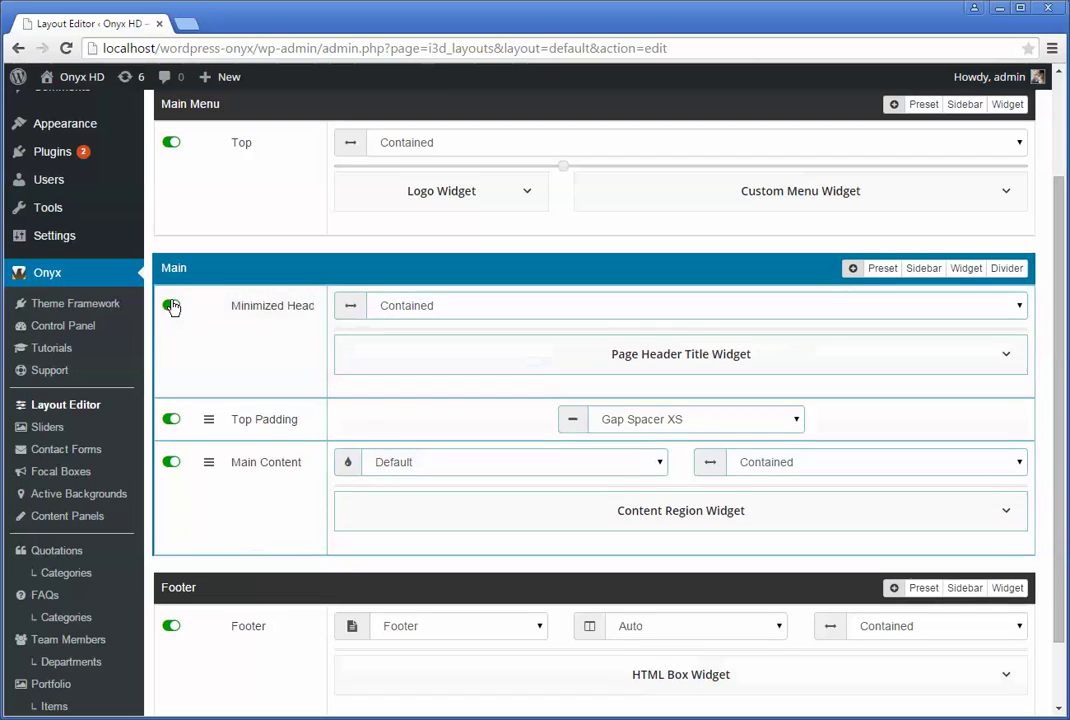
Expand the Logo Widget in the Main Menu section and examine its logo, tagline, alignment and link settings
{"action": "scroll", "coordinate": [570, 423], "scroll_direction": "up", "scroll_amount": 2}
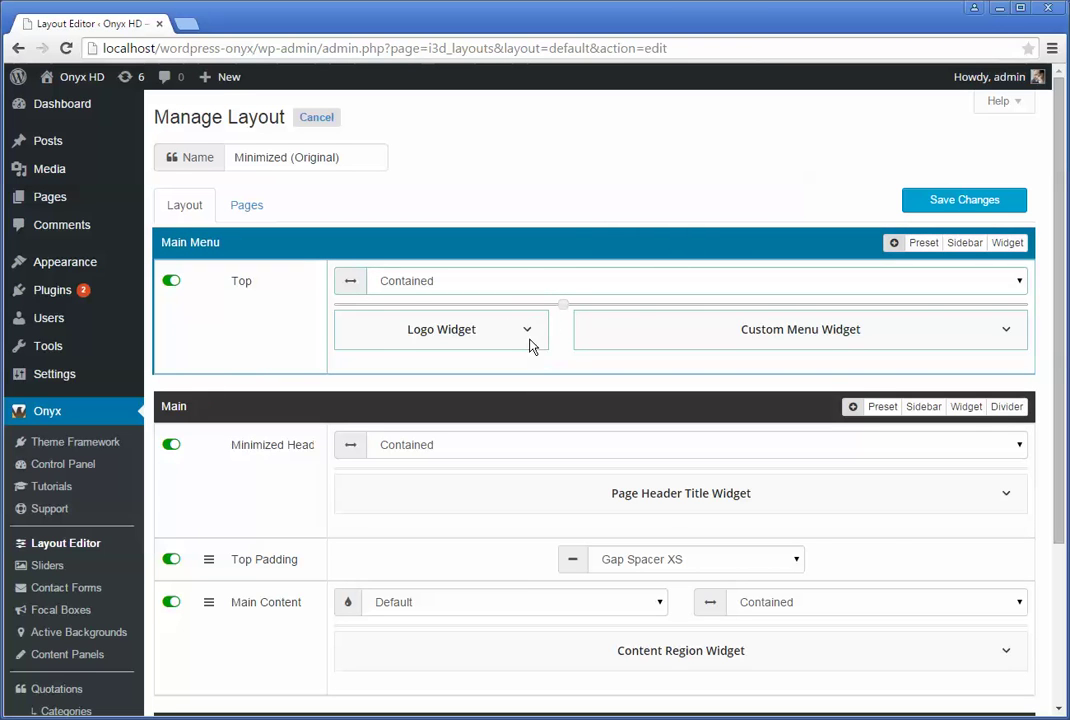
{"action": "left_click", "coordinate": [527, 330]}
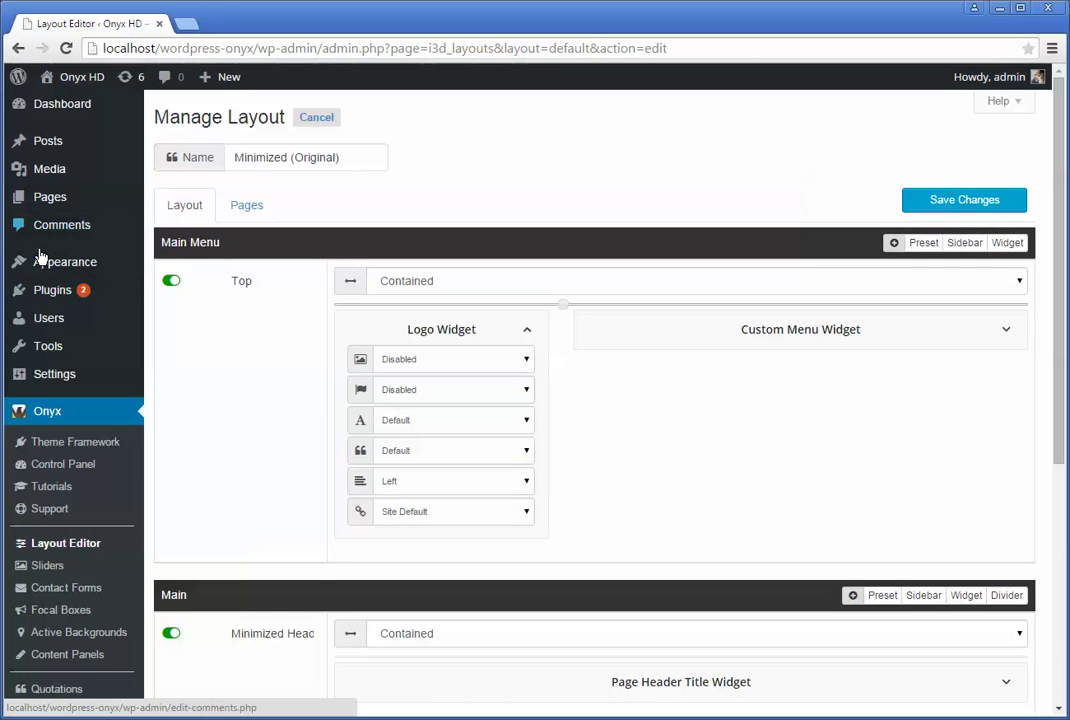
{"action": "mouse_move", "coordinate": [36, 260]}
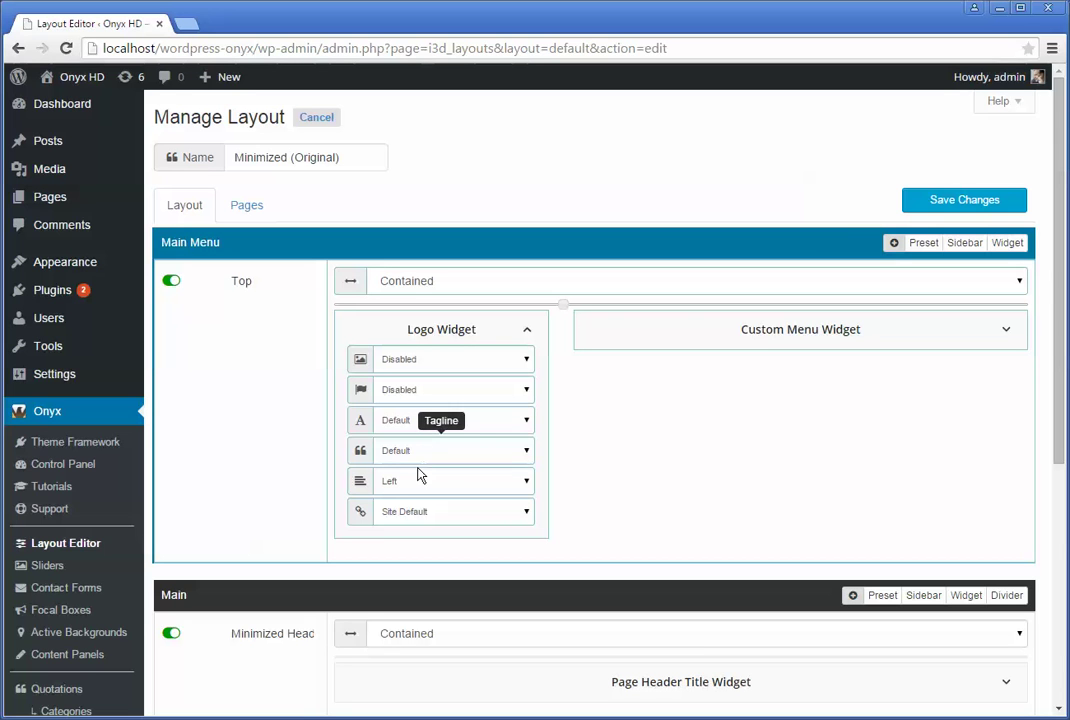
{"action": "left_click", "coordinate": [416, 519]}
{"action": "left_click", "coordinate": [416, 518]}
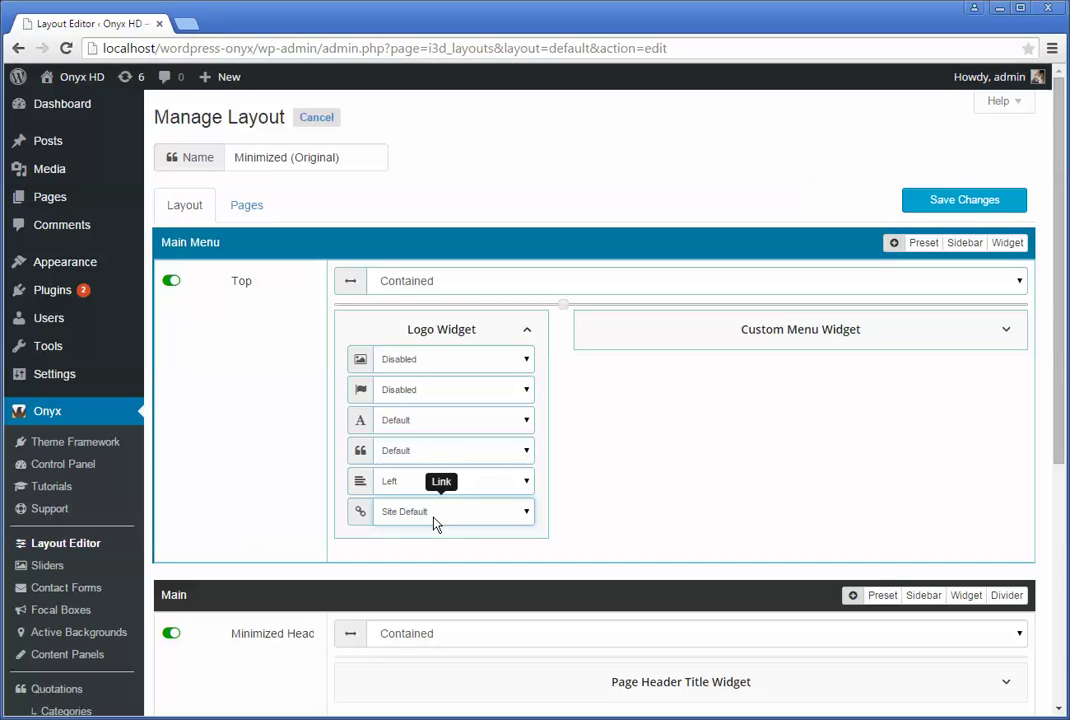
Set the Logo Widget's link to Custom and restore it to Site Default
{"action": "left_click", "coordinate": [436, 515]}
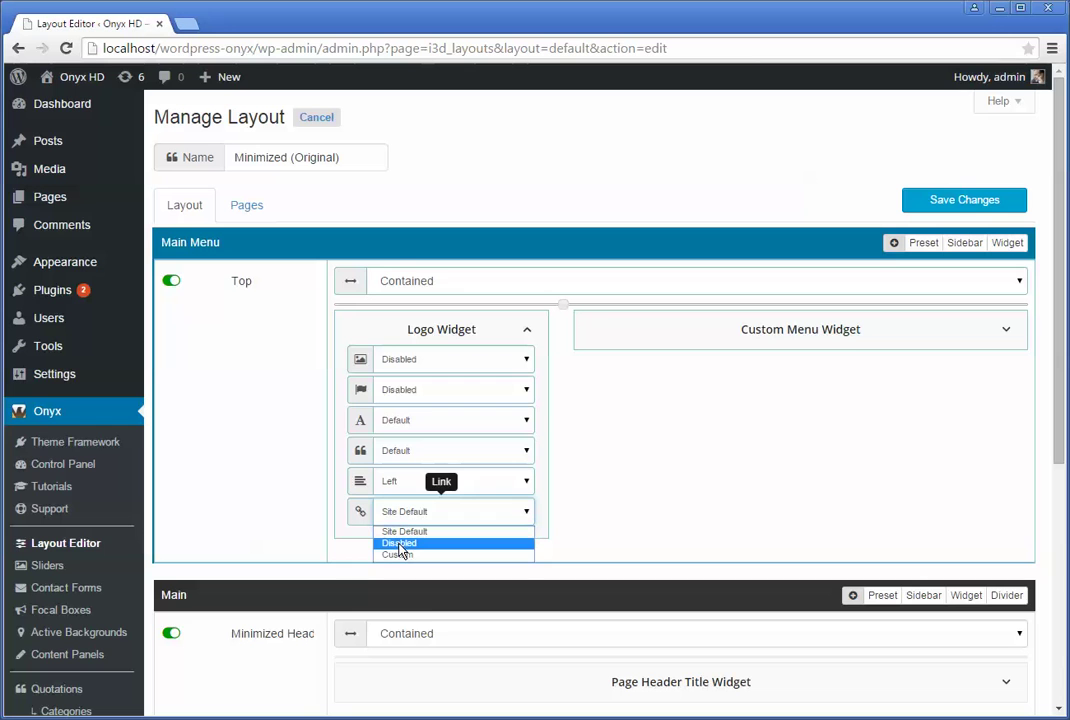
{"action": "left_click", "coordinate": [405, 555]}
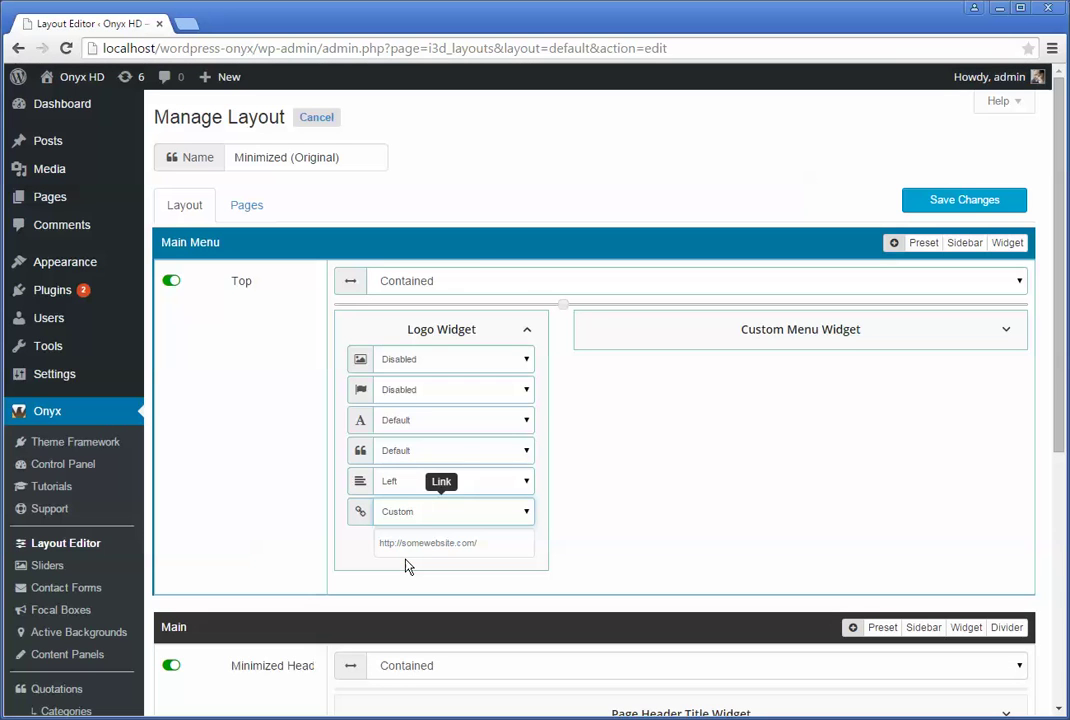
{"action": "left_click", "coordinate": [432, 514]}
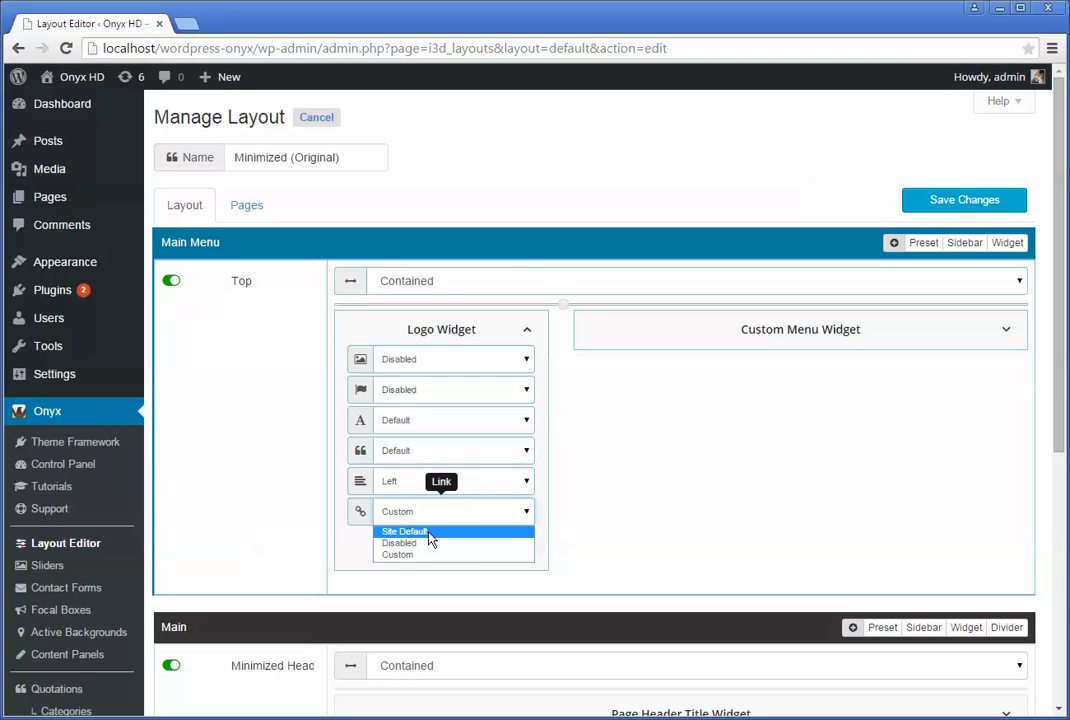
{"action": "left_click", "coordinate": [430, 533]}
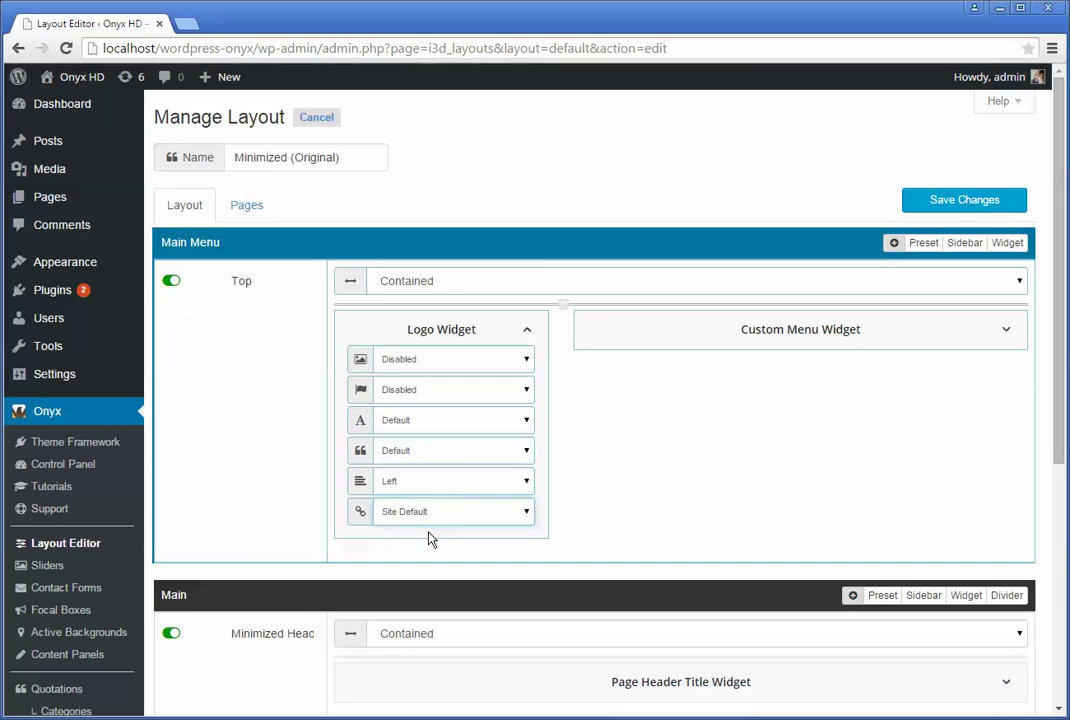
Examine the Logo Widget's Graphic Logo options and collapse the widget
{"action": "left_click", "coordinate": [437, 363]}
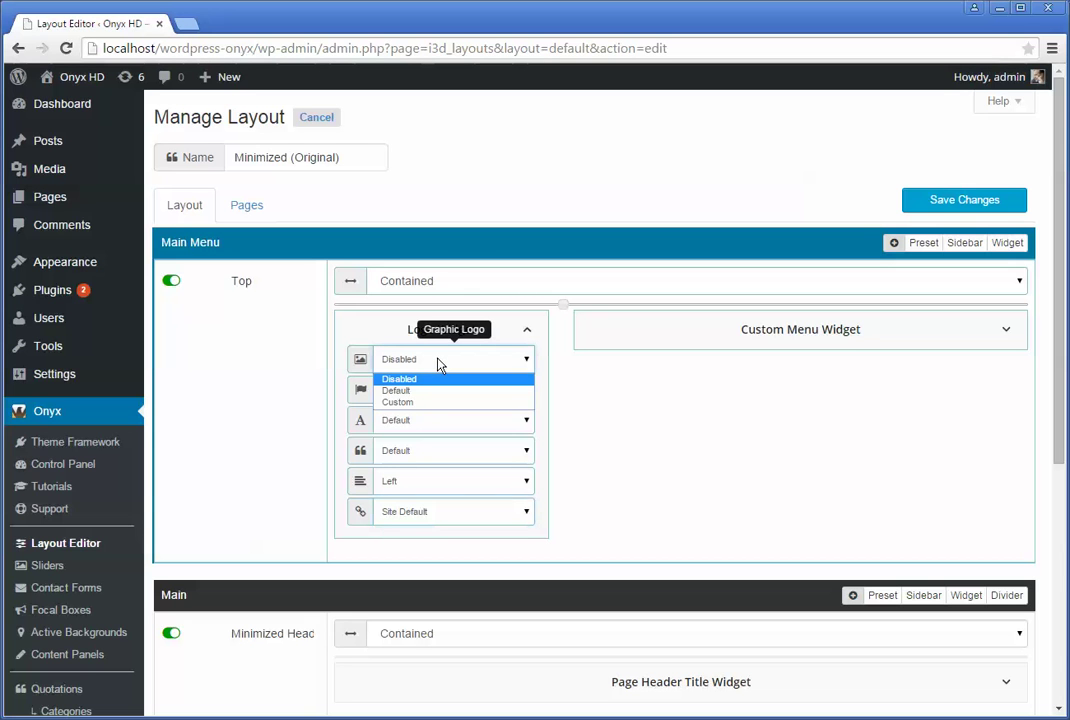
{"action": "left_click", "coordinate": [437, 362]}
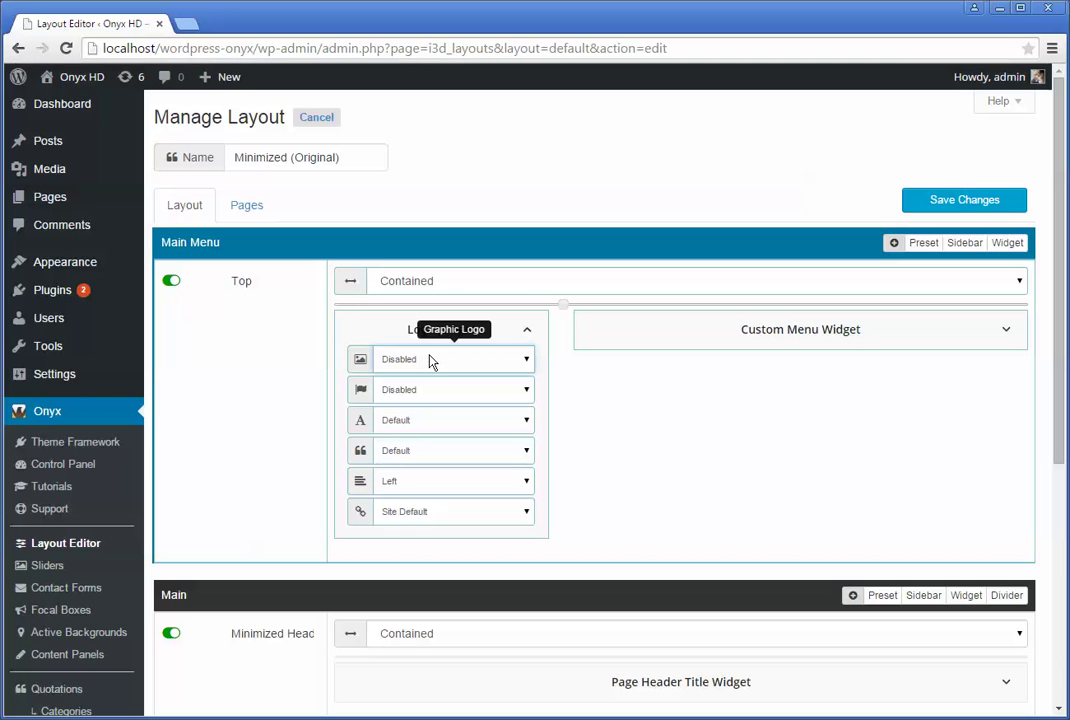
{"action": "left_click", "coordinate": [530, 334]}
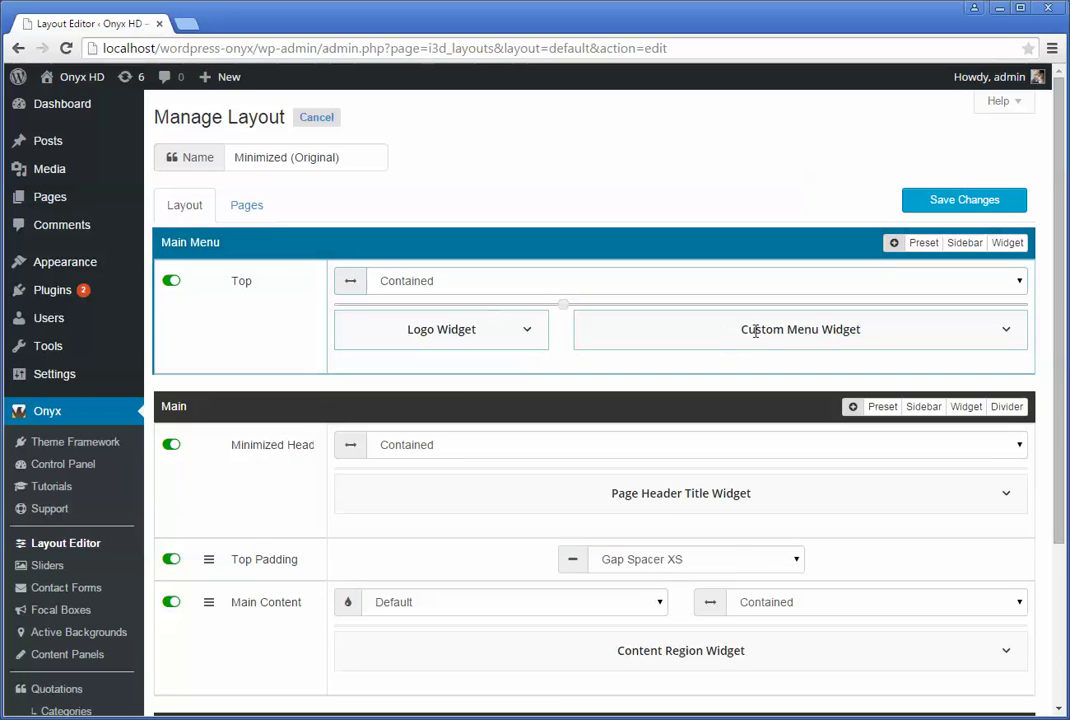
Expand the Custom Menu Widget in the Main Menu section, examine its menu choices, and collapse it
{"action": "left_click", "coordinate": [1006, 331]}
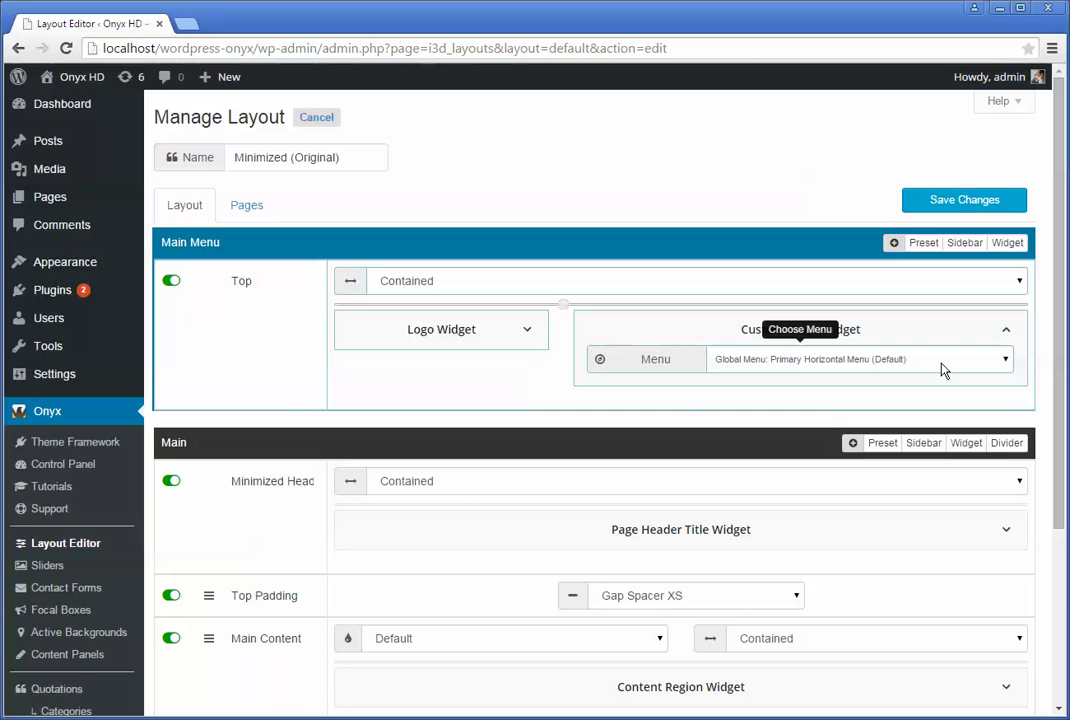
{"action": "left_click", "coordinate": [941, 371]}
{"action": "left_click", "coordinate": [941, 371]}
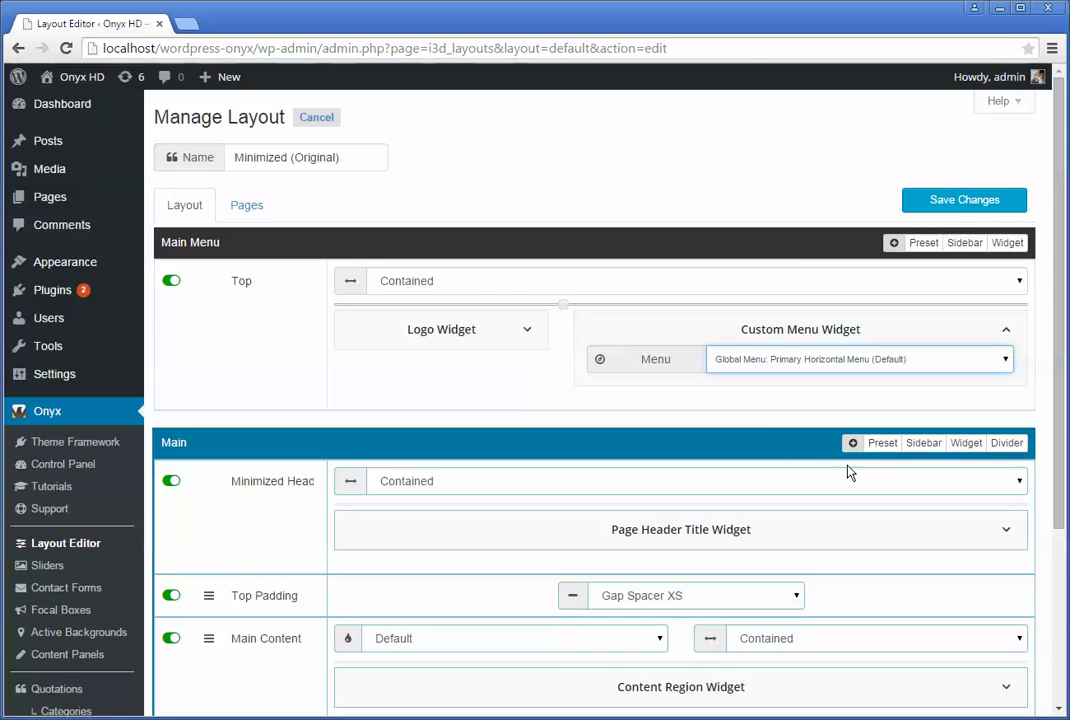
{"action": "scroll", "coordinate": [767, 430], "scroll_direction": "down", "scroll_amount": 1}
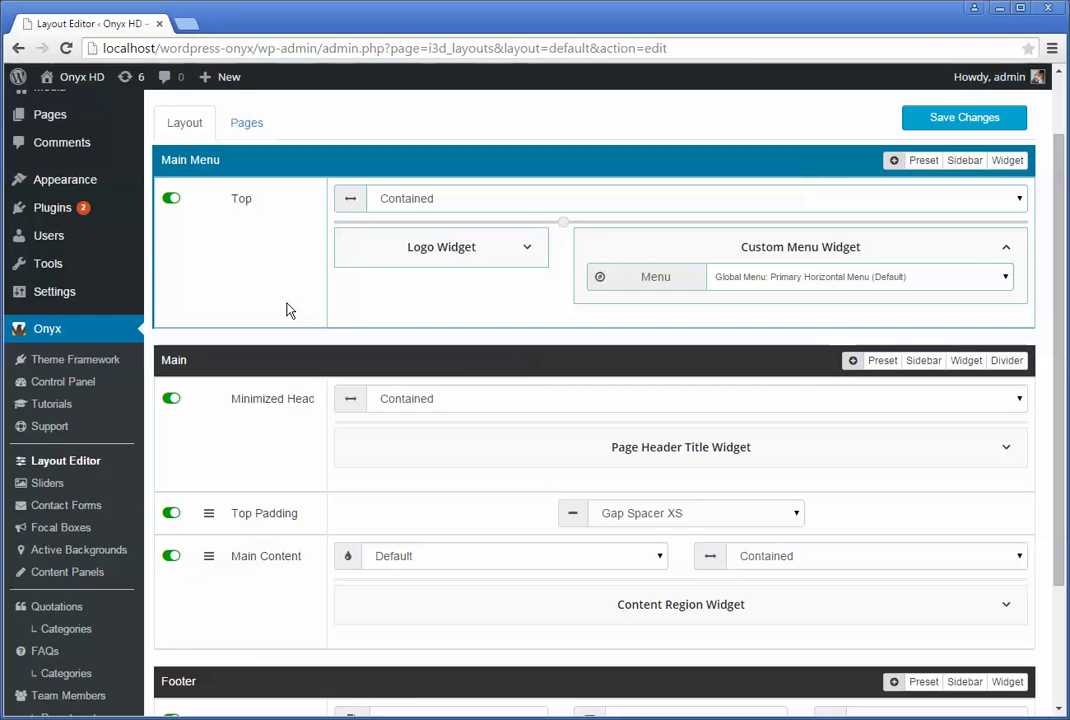
{"action": "left_click", "coordinate": [1004, 249]}
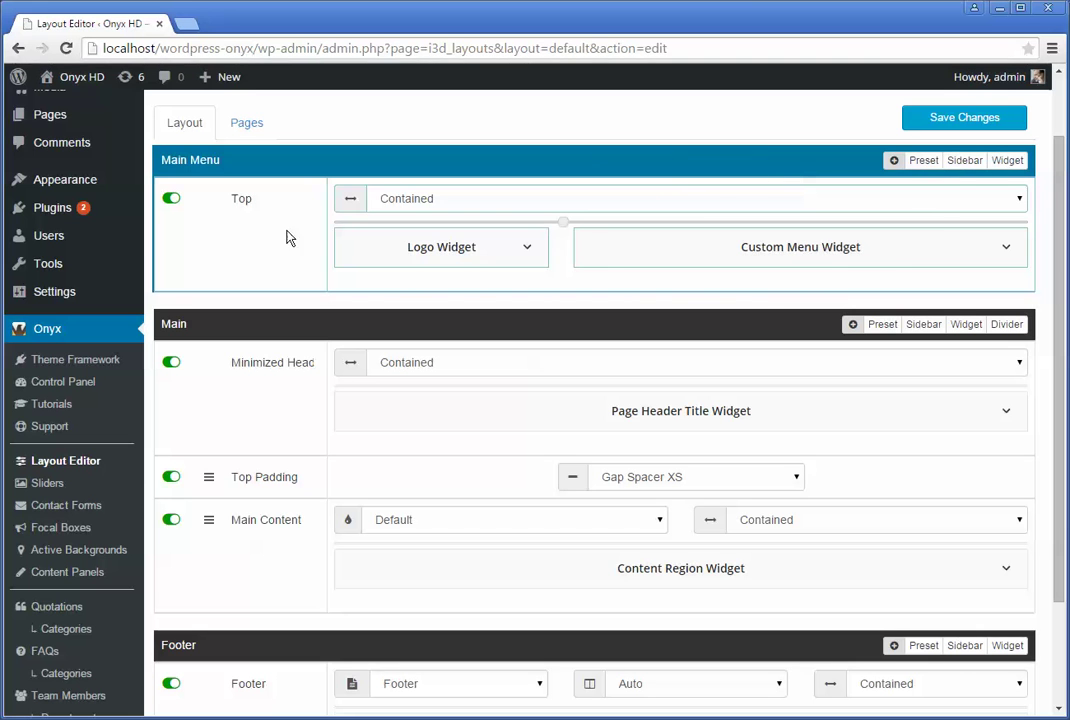
Switch the Main Menu's Top row off and on again, and examine the Main section's preset configurations without adding one
{"action": "left_click", "coordinate": [172, 200]}
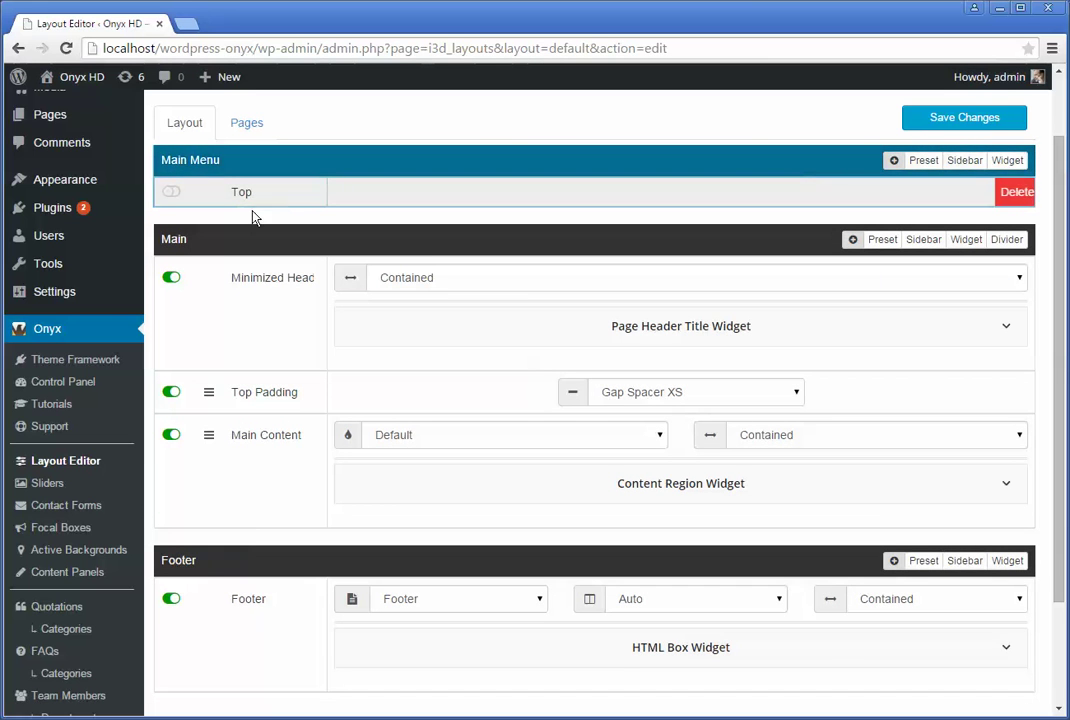
{"action": "left_click", "coordinate": [175, 199]}
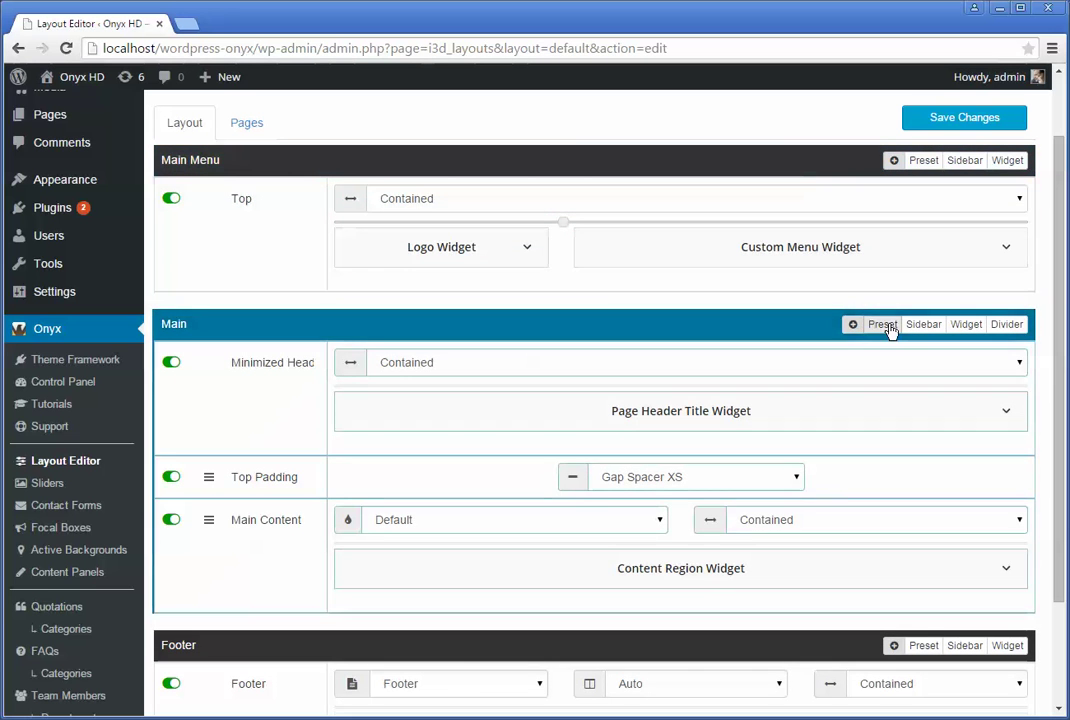
{"action": "left_click", "coordinate": [883, 326]}
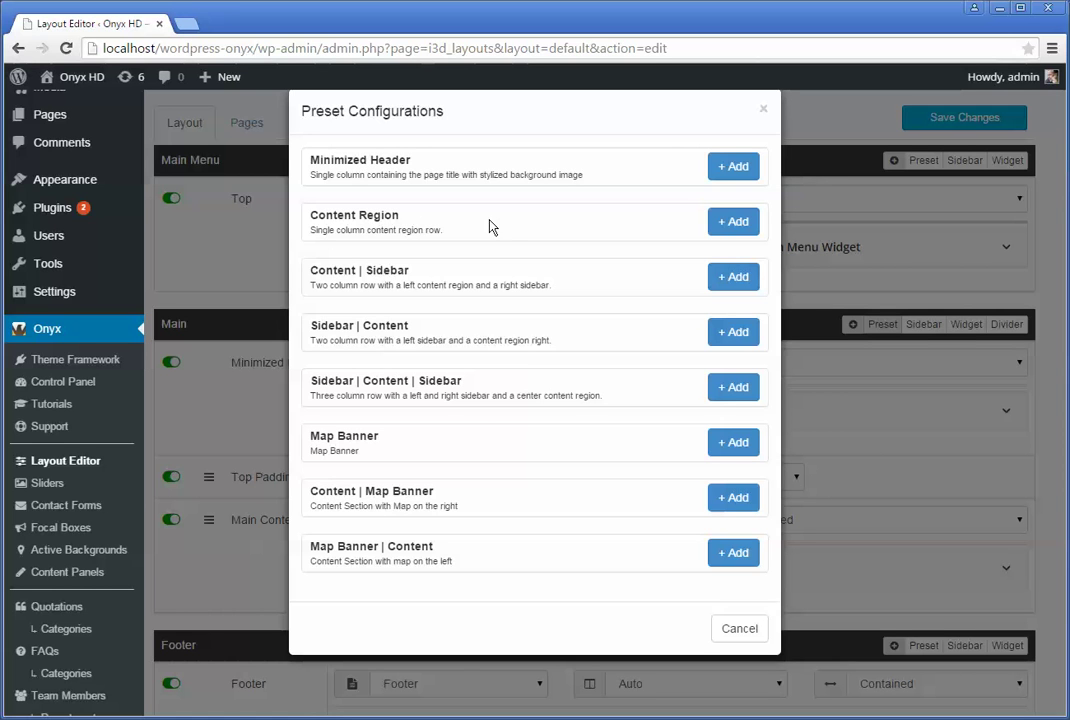
{"action": "left_click", "coordinate": [727, 630]}
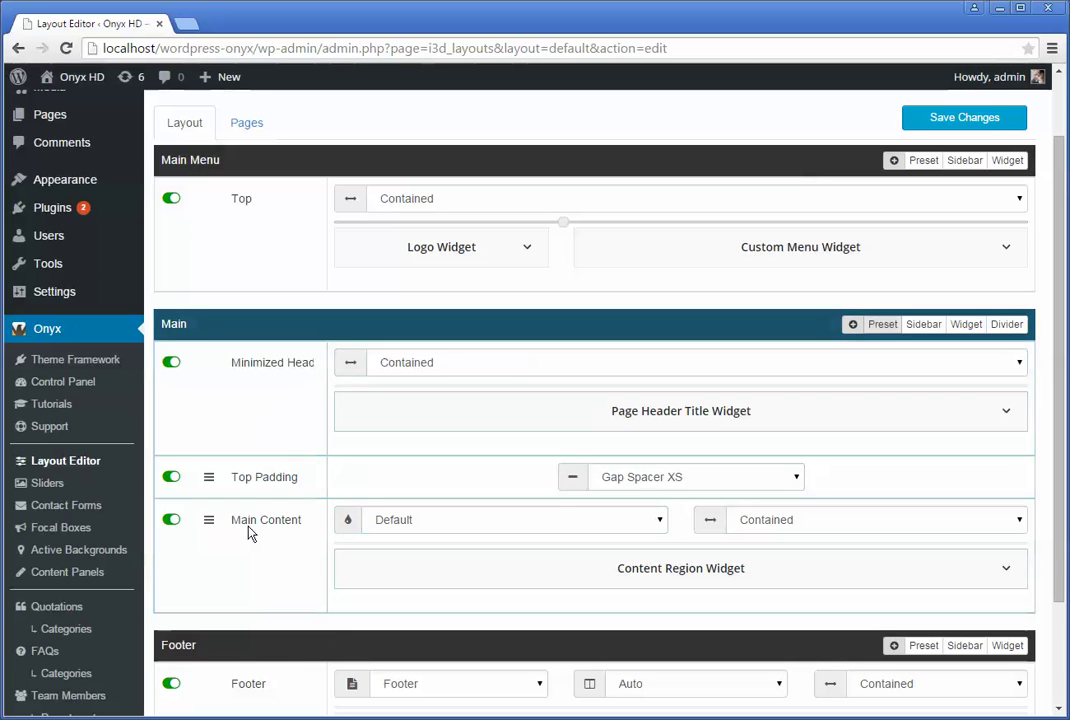
Add a Sidebar Region row to the Main section and examine the sidebars available for it
{"action": "left_click", "coordinate": [922, 326]}
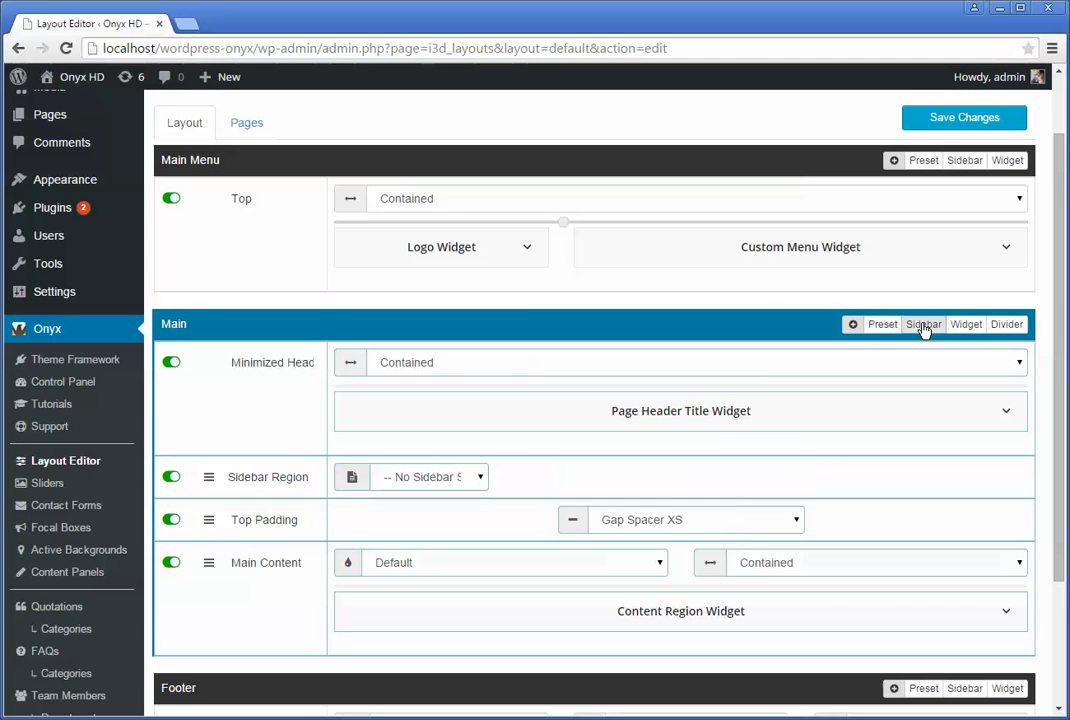
{"action": "left_click", "coordinate": [430, 477]}
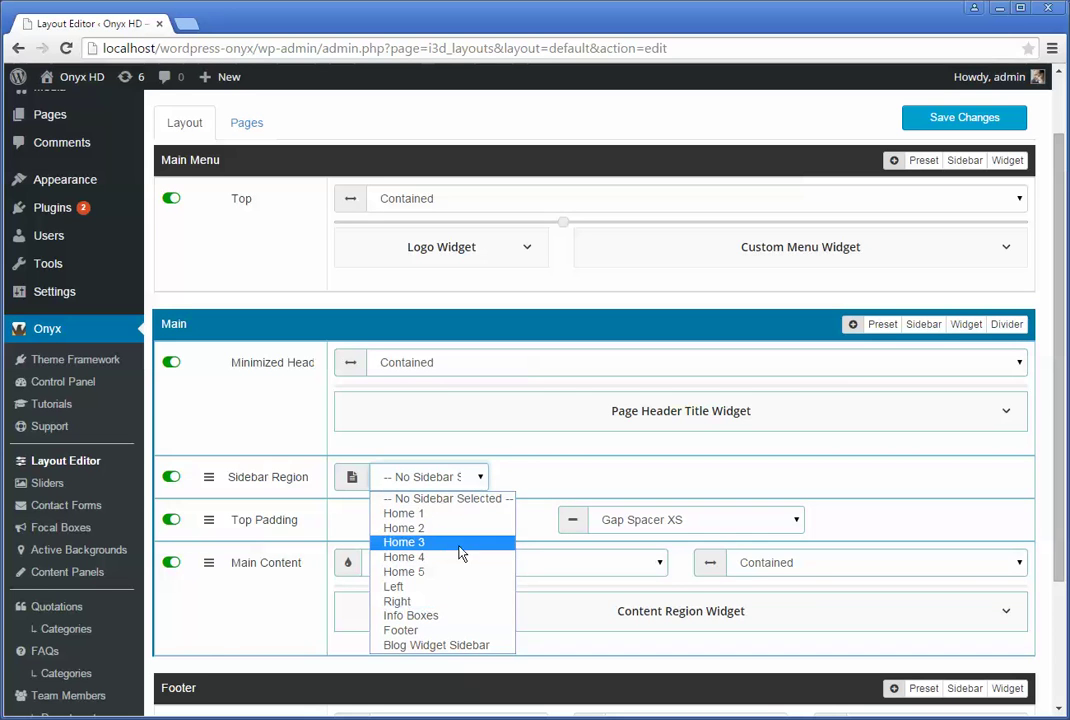
{"action": "left_click", "coordinate": [560, 483]}
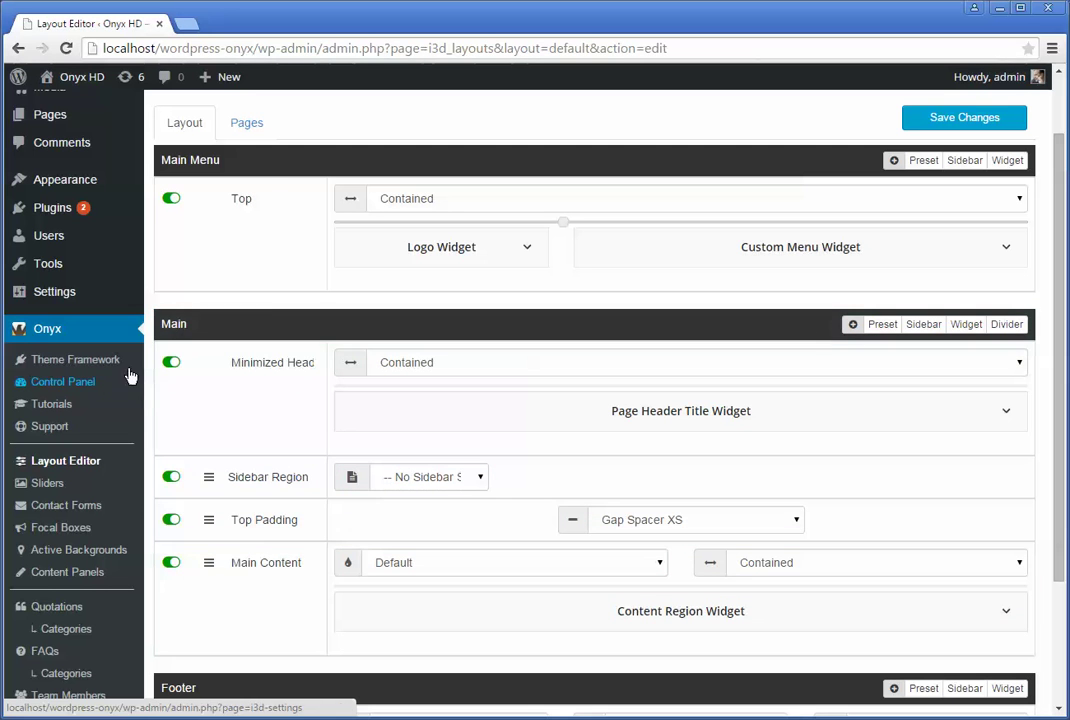
Create a new sidebar named Four Column from the theme's appearance settings
{"action": "mouse_move", "coordinate": [70, 186]}
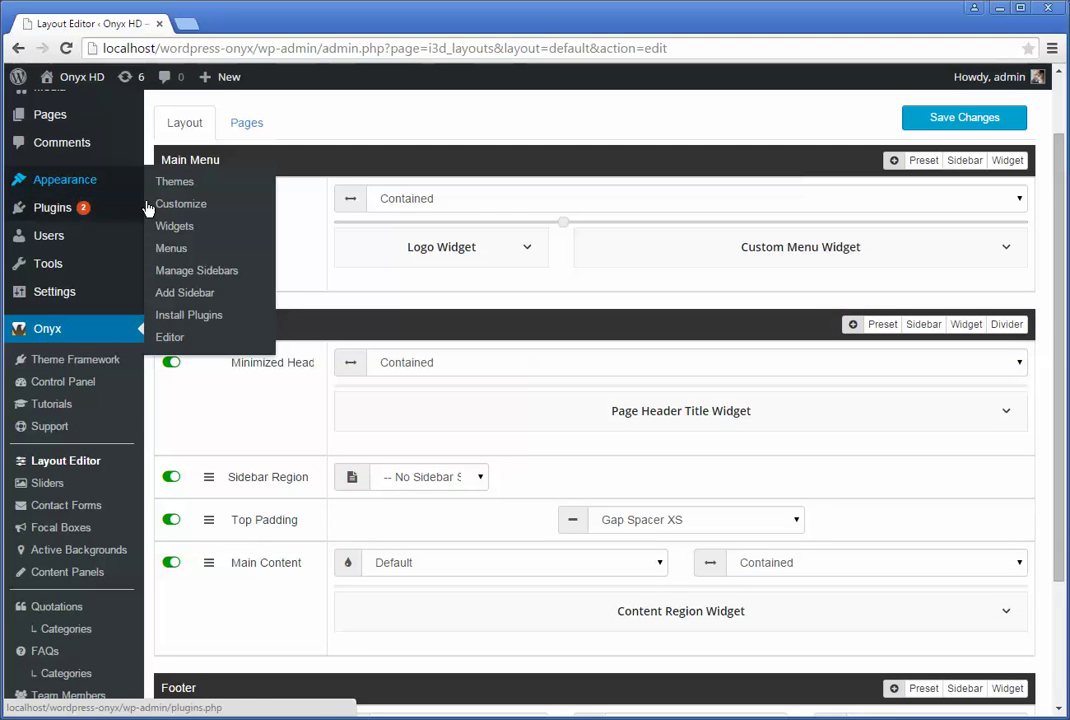
{"action": "left_click", "coordinate": [188, 294]}
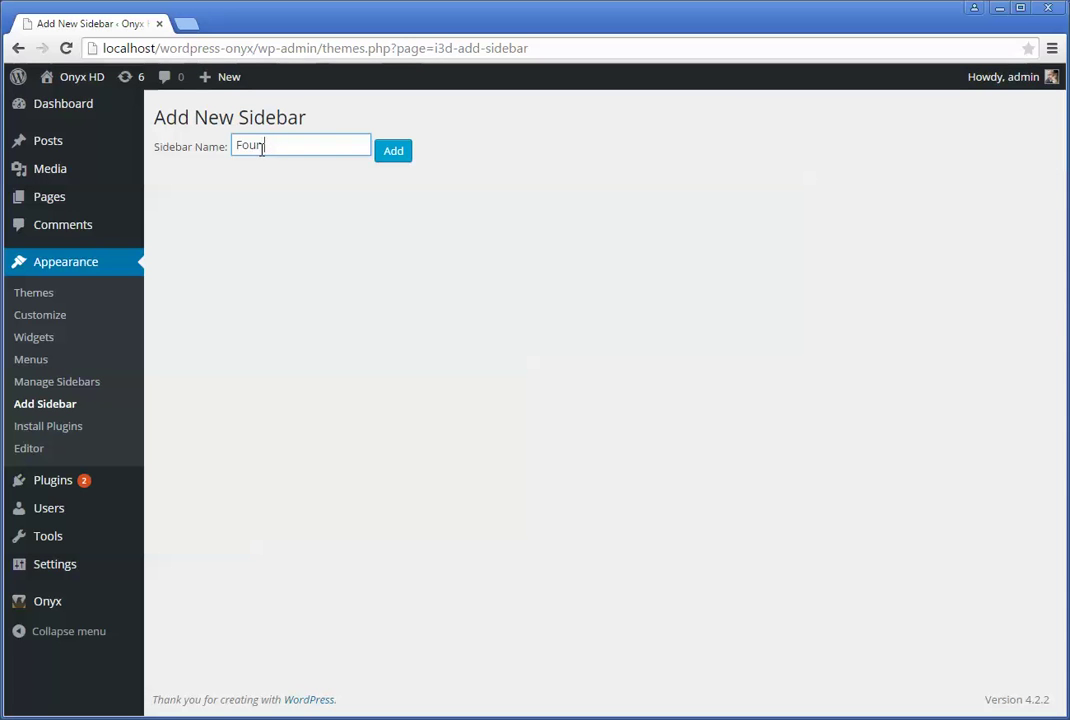
{"action": "left_click", "coordinate": [396, 152]}
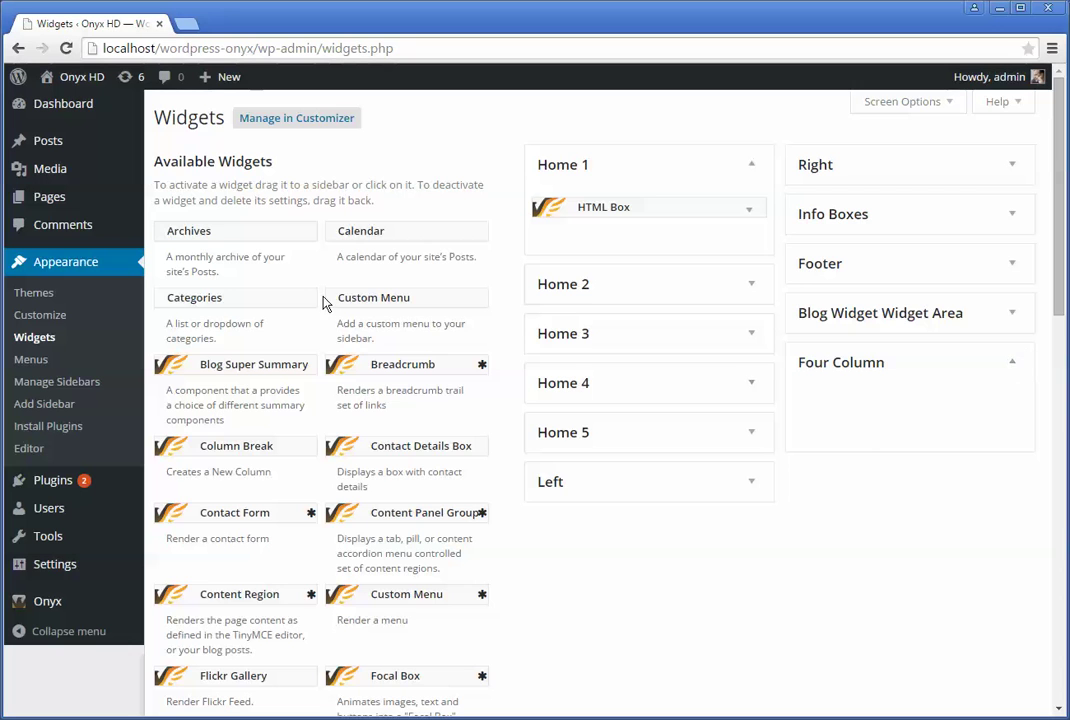
Add an HTML Box widget to the Four Column sidebar with title "column 1" and text "some text", and save it
{"action": "scroll", "coordinate": [633, 541], "scroll_direction": "down", "scroll_amount": 1}
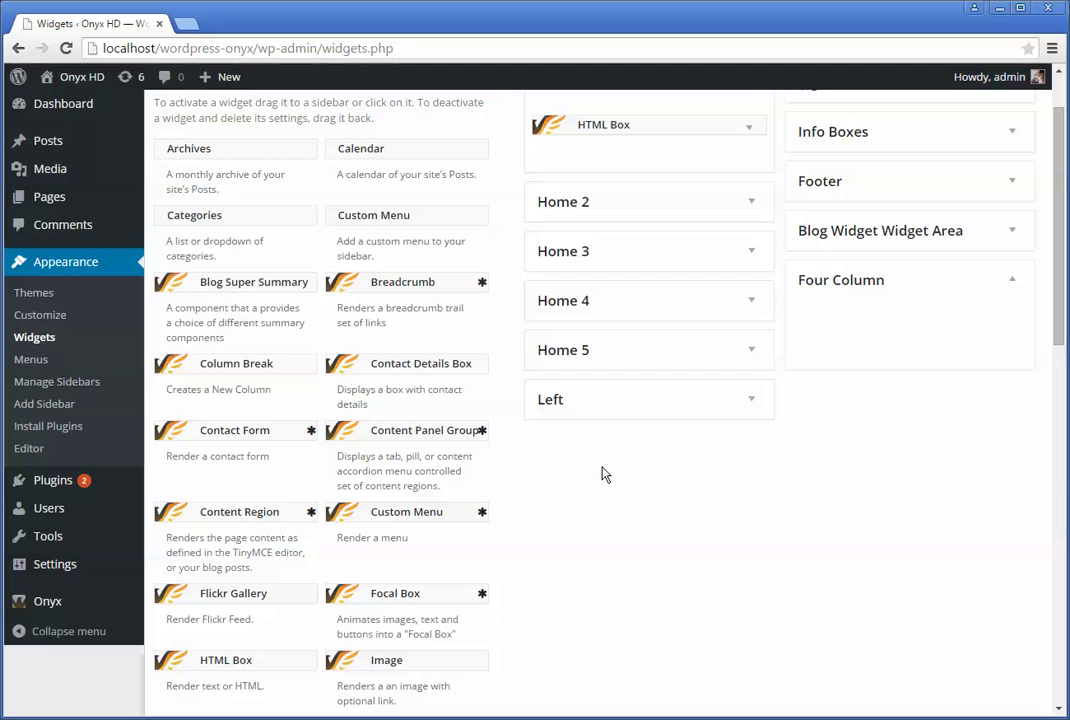
{"action": "left_click_drag", "start_coordinate": [239, 665], "coordinate": [855, 320]}
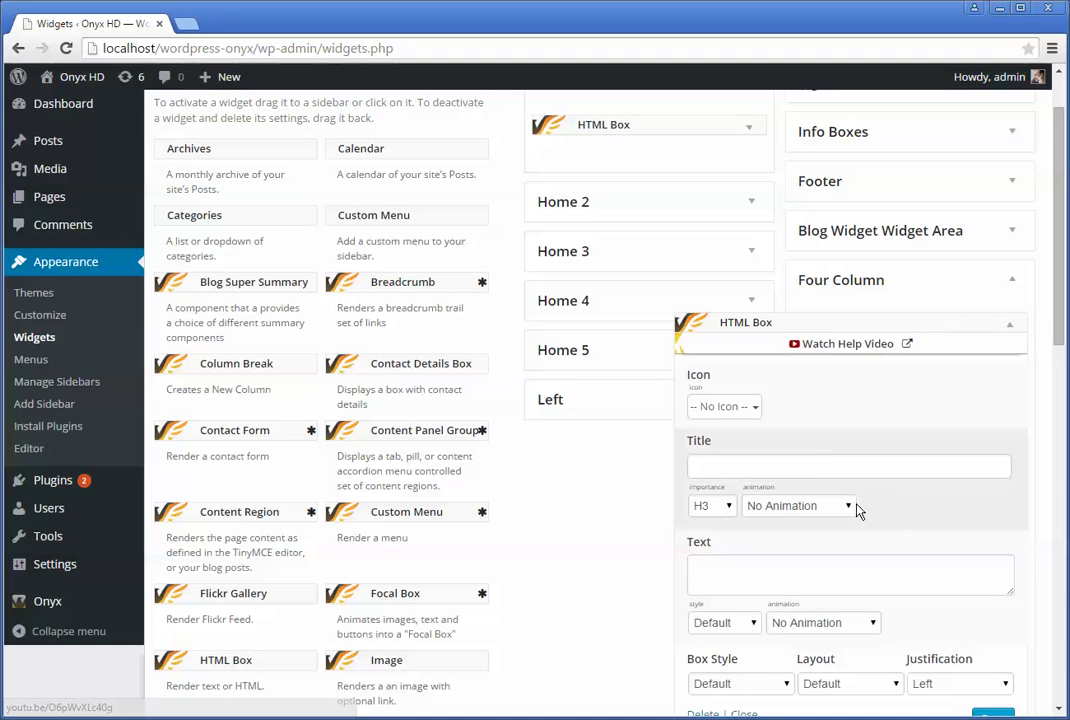
{"action": "left_click", "coordinate": [738, 477]}
{"action": "type", "text": "column 1"}
{"action": "key", "text": "Tab"}
{"action": "key", "text": "Tab"}
{"action": "key", "text": "Tab"}
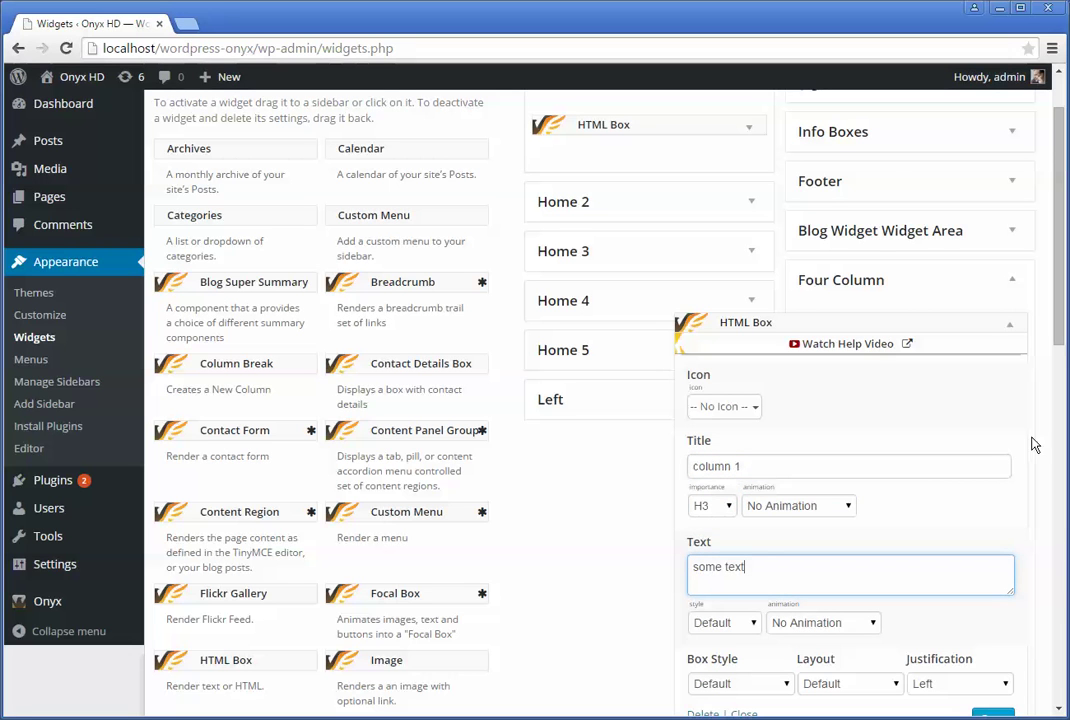
{"action": "left_click", "coordinate": [993, 714]}
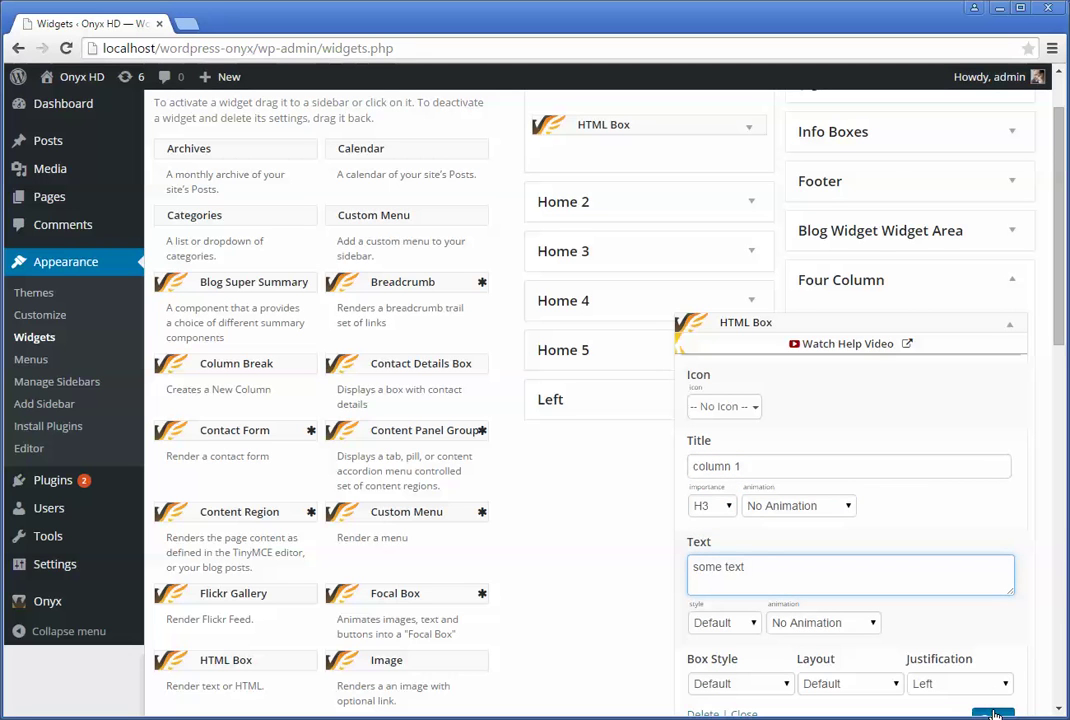
{"action": "left_click", "coordinate": [1016, 330]}
Add three more HTML Box widgets below the first one in the Four Column sidebar, leaving their fields blank
{"action": "left_click_drag", "start_coordinate": [246, 659], "coordinate": [825, 360]}
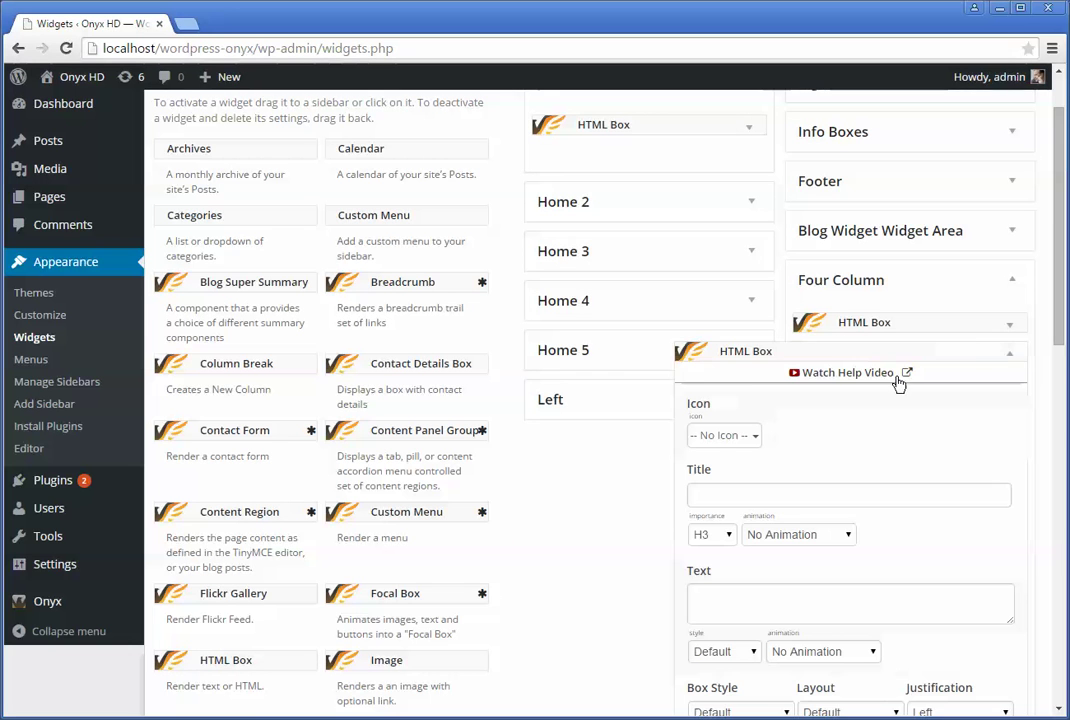
{"action": "left_click", "coordinate": [1010, 354]}
{"action": "left_click_drag", "start_coordinate": [237, 677], "coordinate": [878, 397]}
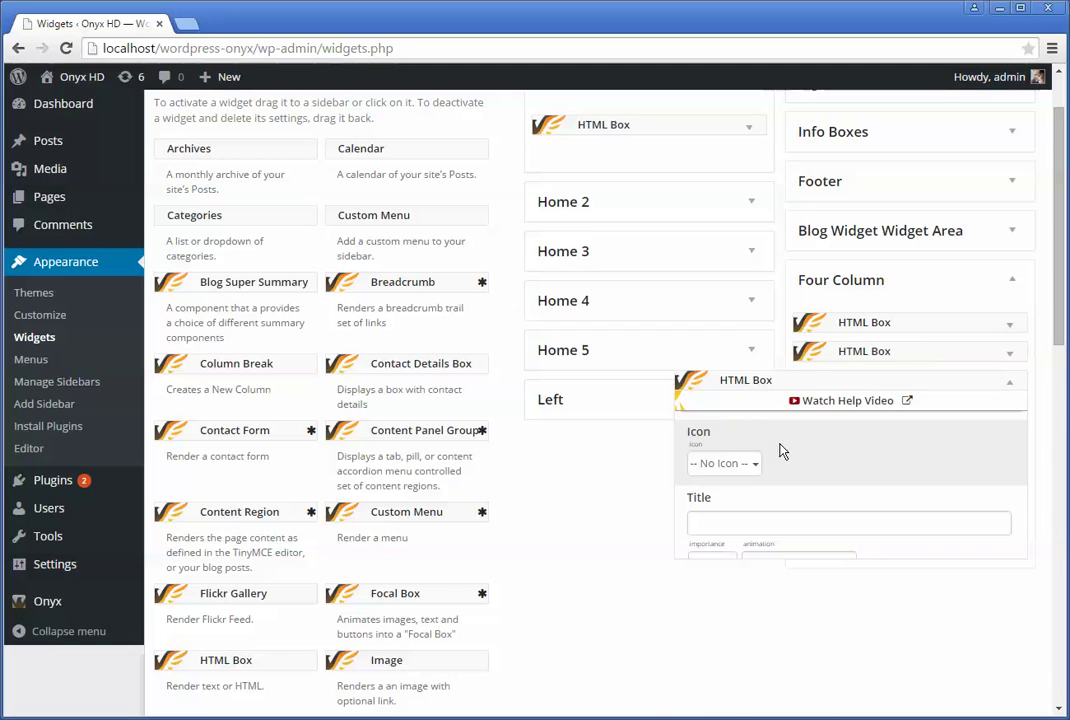
{"action": "left_click", "coordinate": [950, 383]}
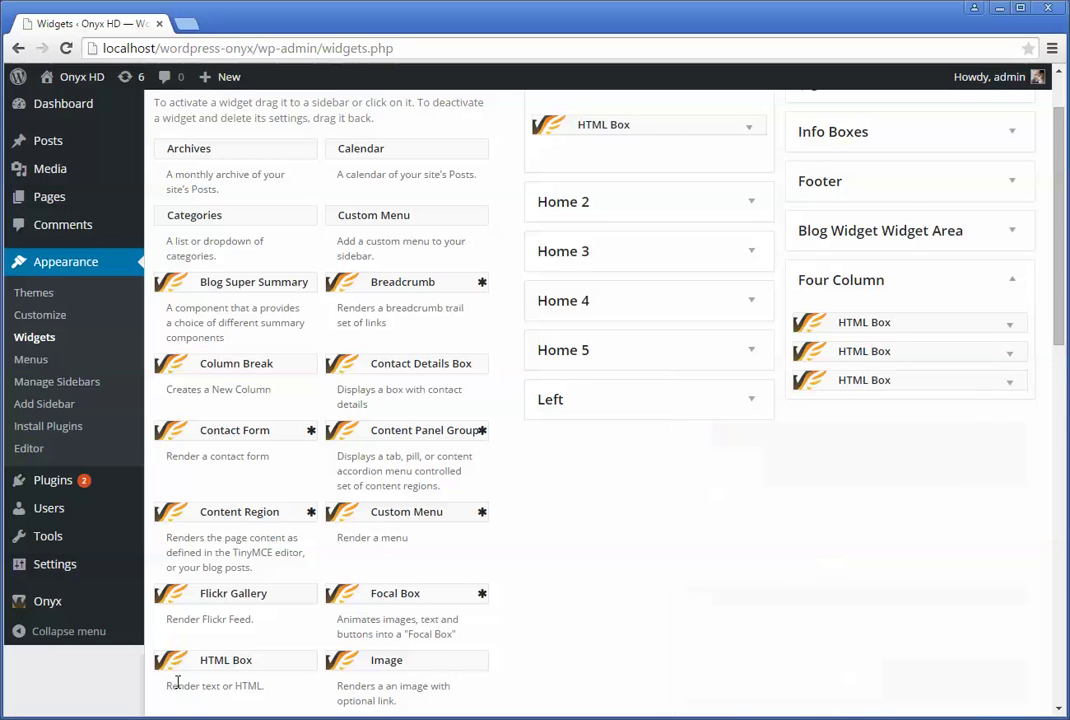
{"action": "left_click_drag", "start_coordinate": [203, 671], "coordinate": [942, 409]}
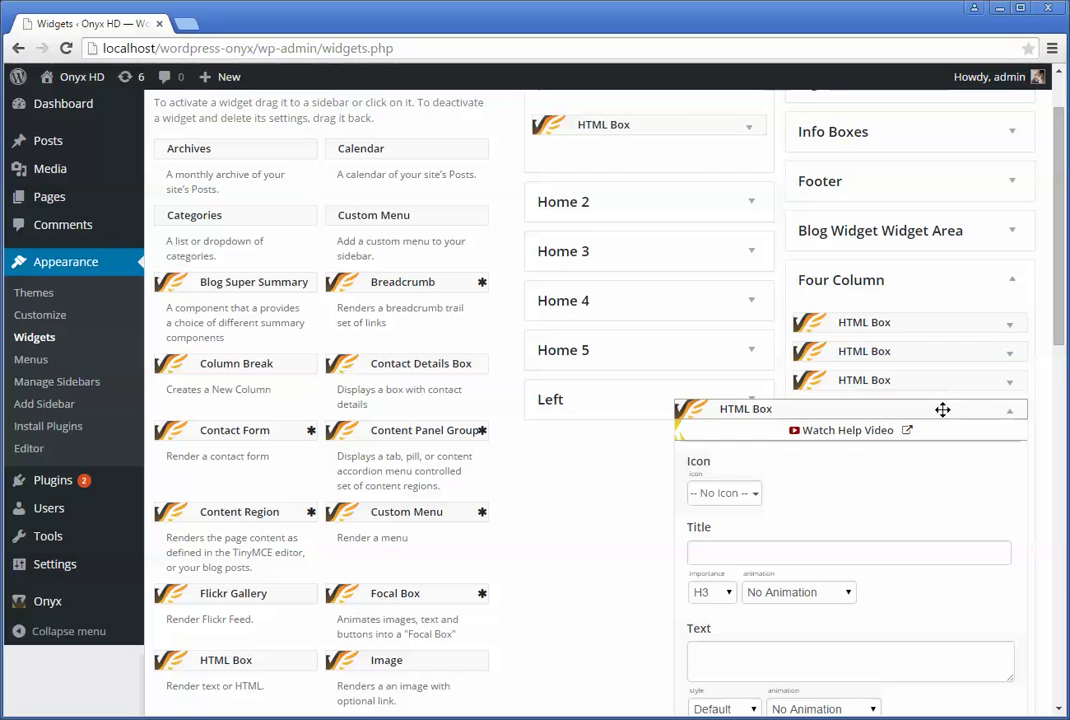
{"action": "left_click", "coordinate": [1012, 414]}
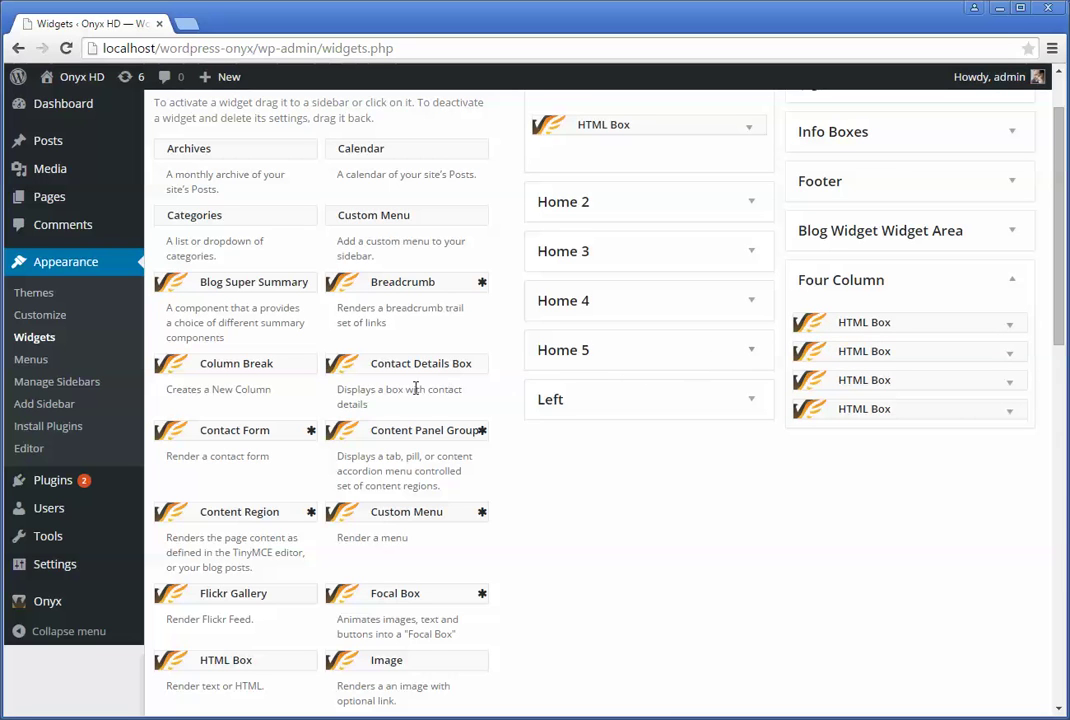
Insert a Column Break widget between each pair of neighbouring HTML Box widgets in the Four Column sidebar
{"action": "left_click_drag", "start_coordinate": [203, 365], "coordinate": [891, 349]}
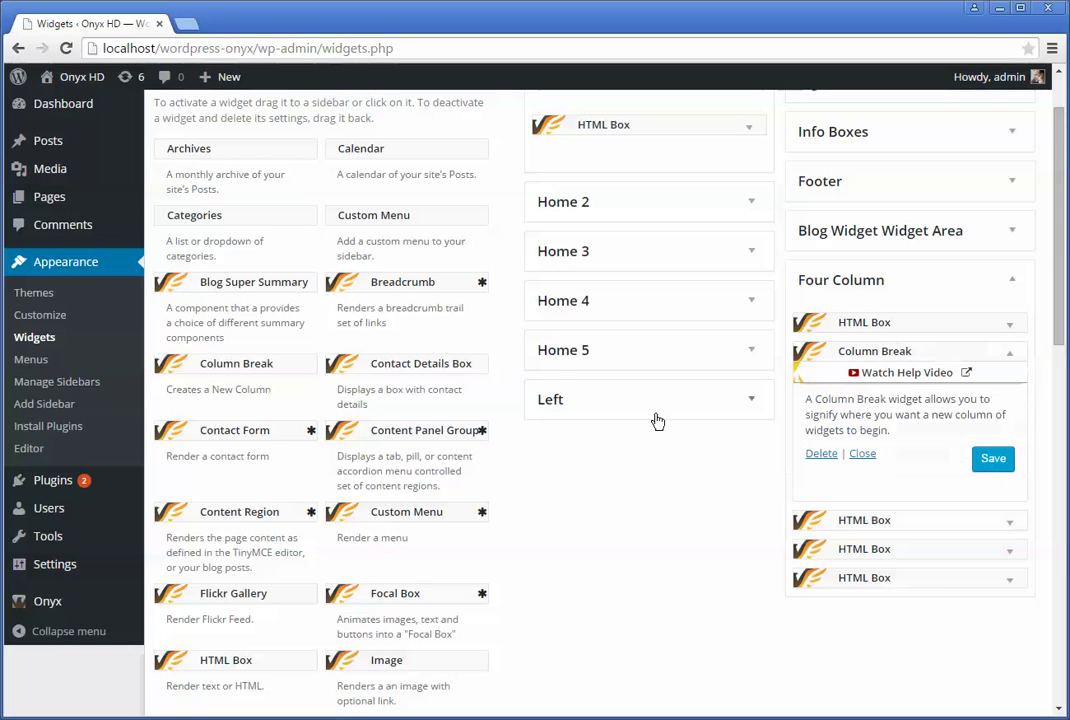
{"action": "left_click", "coordinate": [1012, 354]}
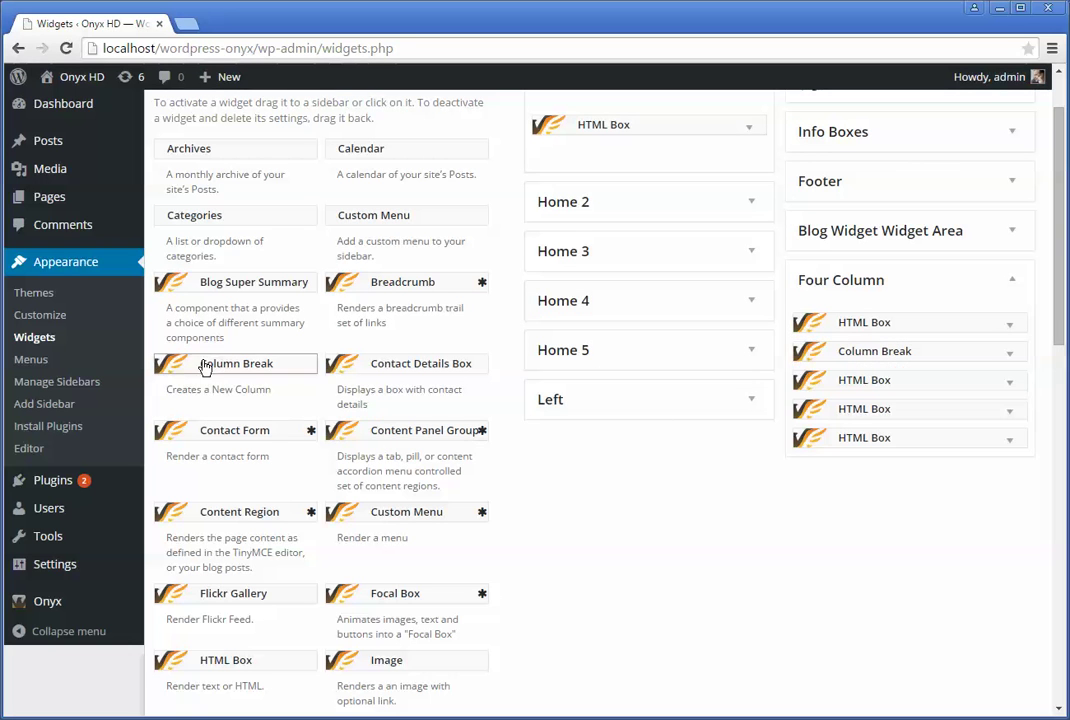
{"action": "left_click_drag", "start_coordinate": [862, 395], "coordinate": [888, 406]}
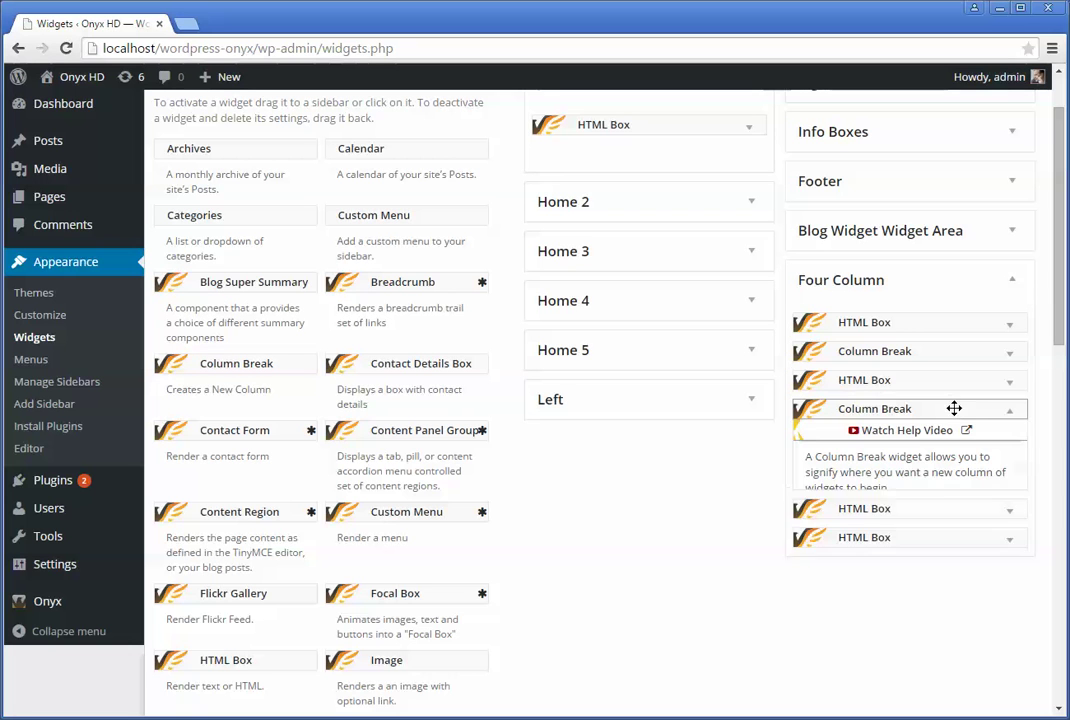
{"action": "left_click", "coordinate": [1012, 414]}
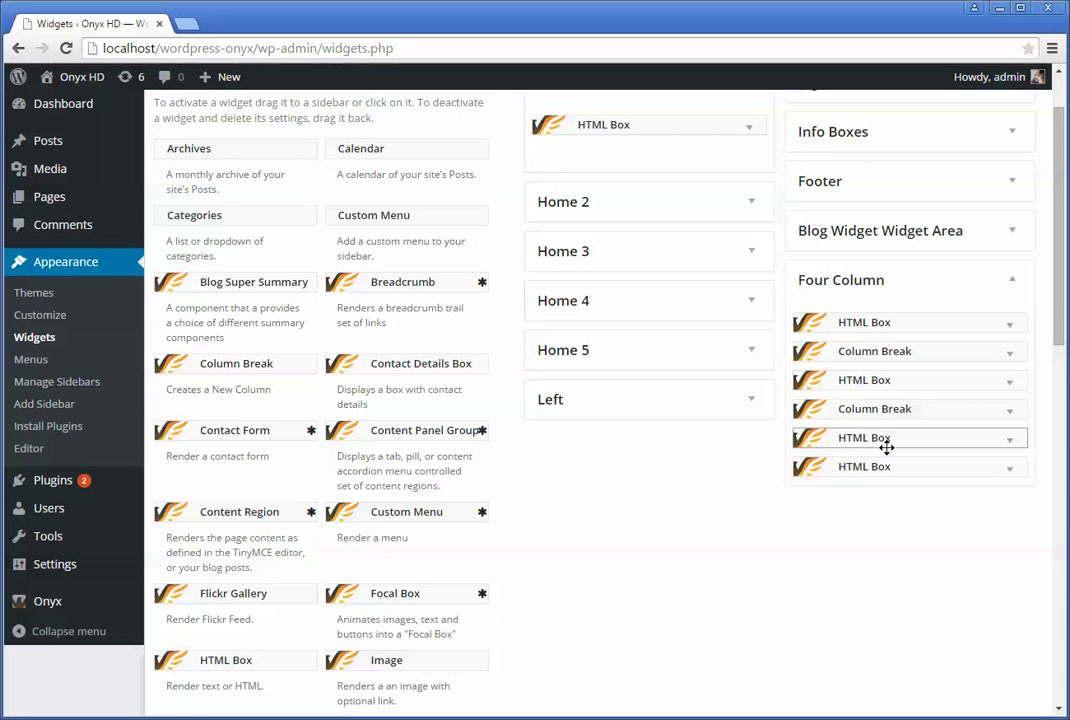
{"action": "left_click_drag", "start_coordinate": [192, 374], "coordinate": [947, 466]}
{"action": "left_click", "coordinate": [1010, 468]}
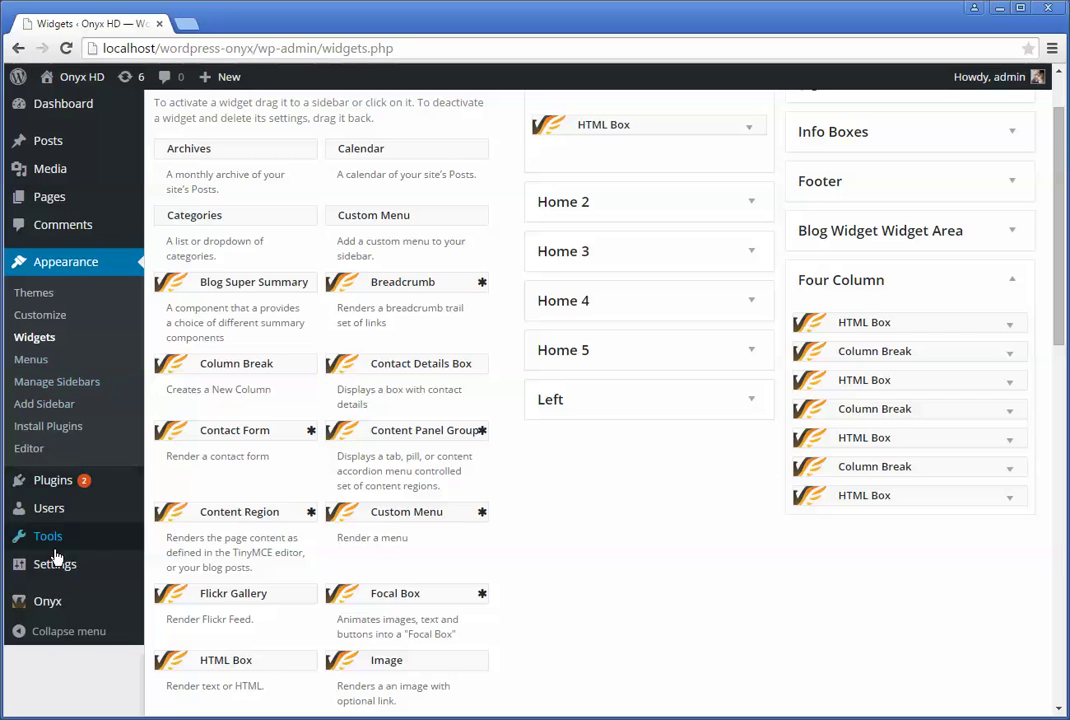
Return to the Onyx Layout Editor and open the Minimized (Original) layout for editing
{"action": "mouse_move", "coordinate": [41, 607]}
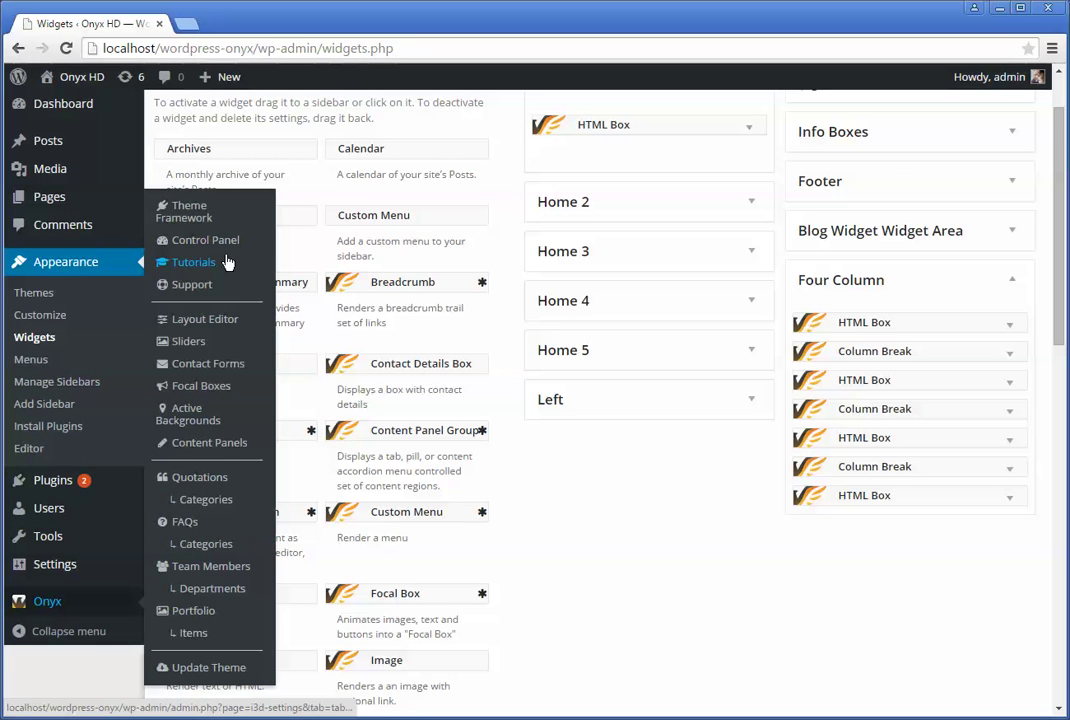
{"action": "left_click", "coordinate": [208, 321]}
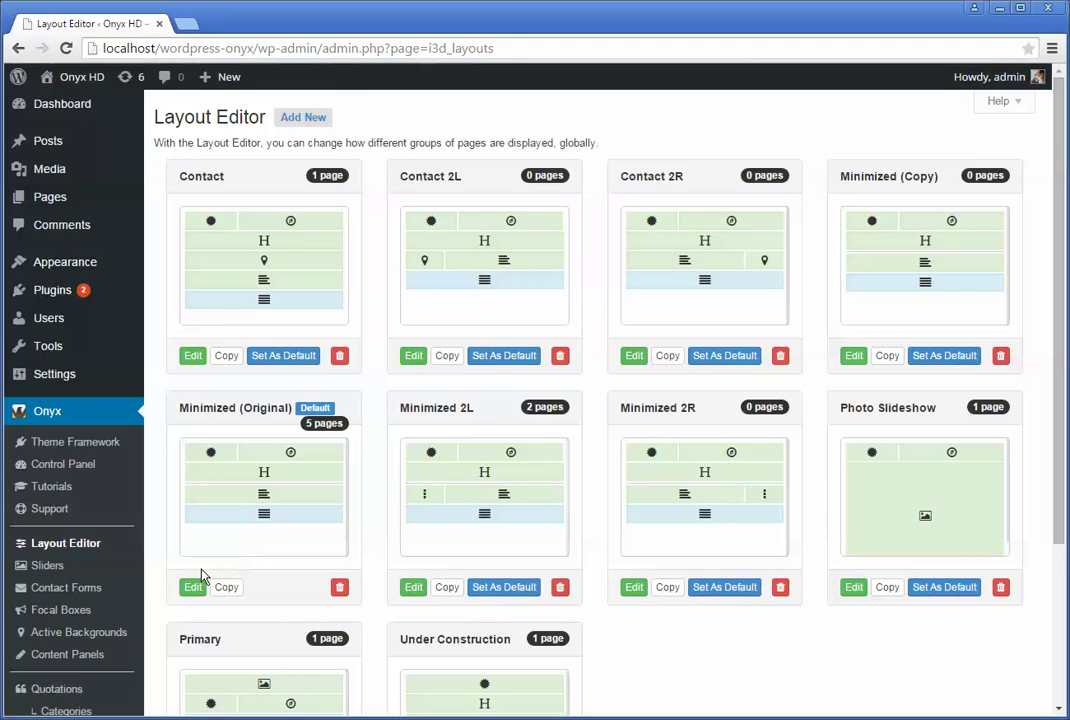
{"action": "left_click", "coordinate": [190, 591]}
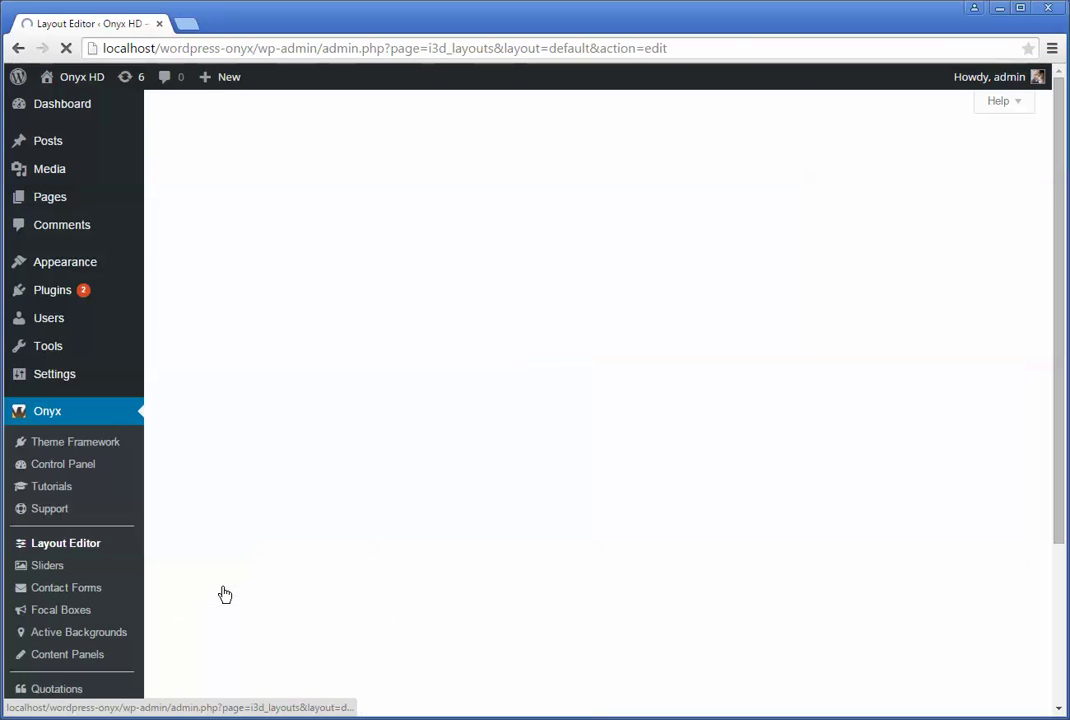
Add a Sidebar Region row to the Main section and assign the Four Column sidebar to it
{"action": "scroll", "coordinate": [588, 513], "scroll_direction": "down", "scroll_amount": 1}
{"action": "scroll", "coordinate": [588, 513], "scroll_direction": "down", "scroll_amount": 1}
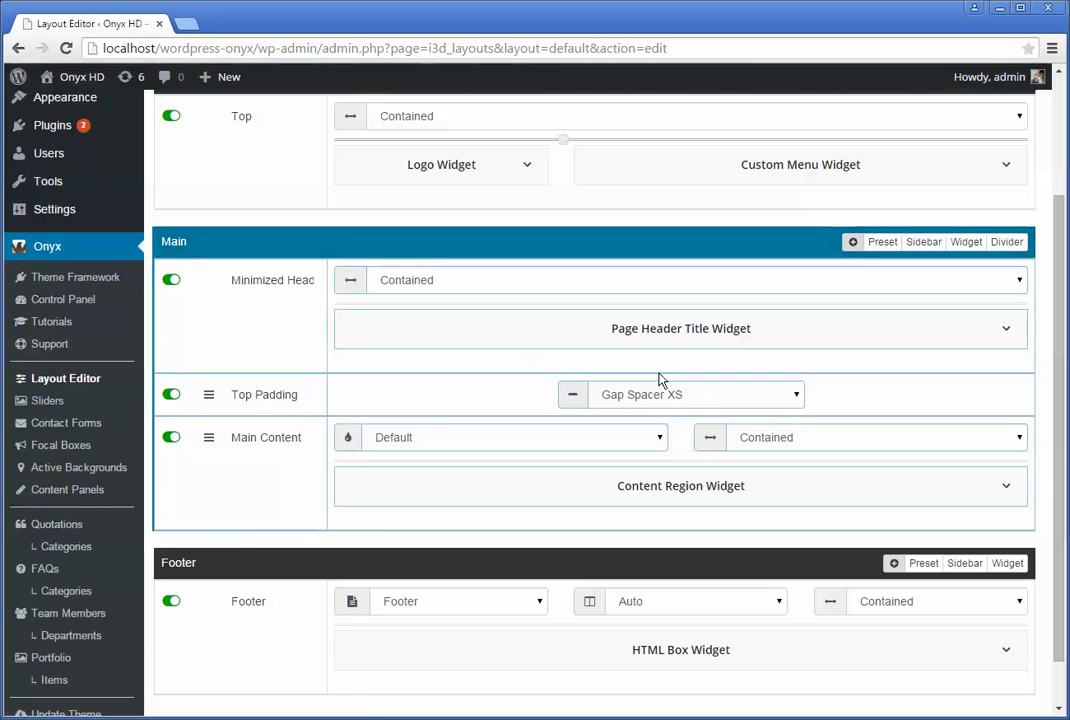
{"action": "left_click", "coordinate": [921, 242]}
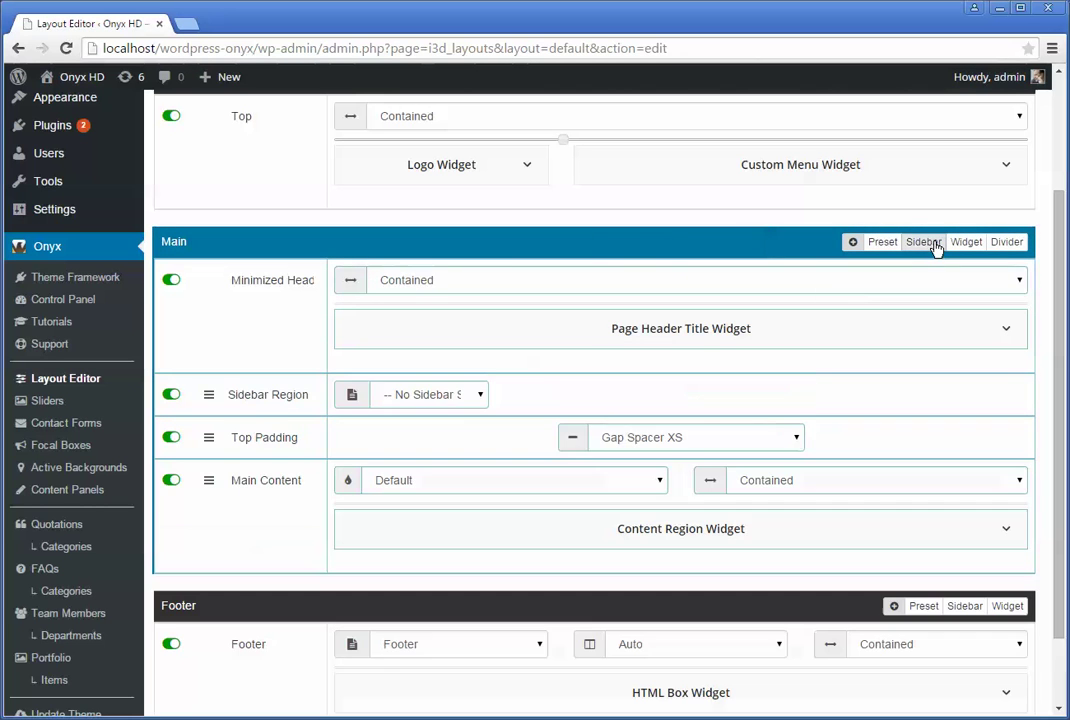
{"action": "left_click", "coordinate": [423, 400]}
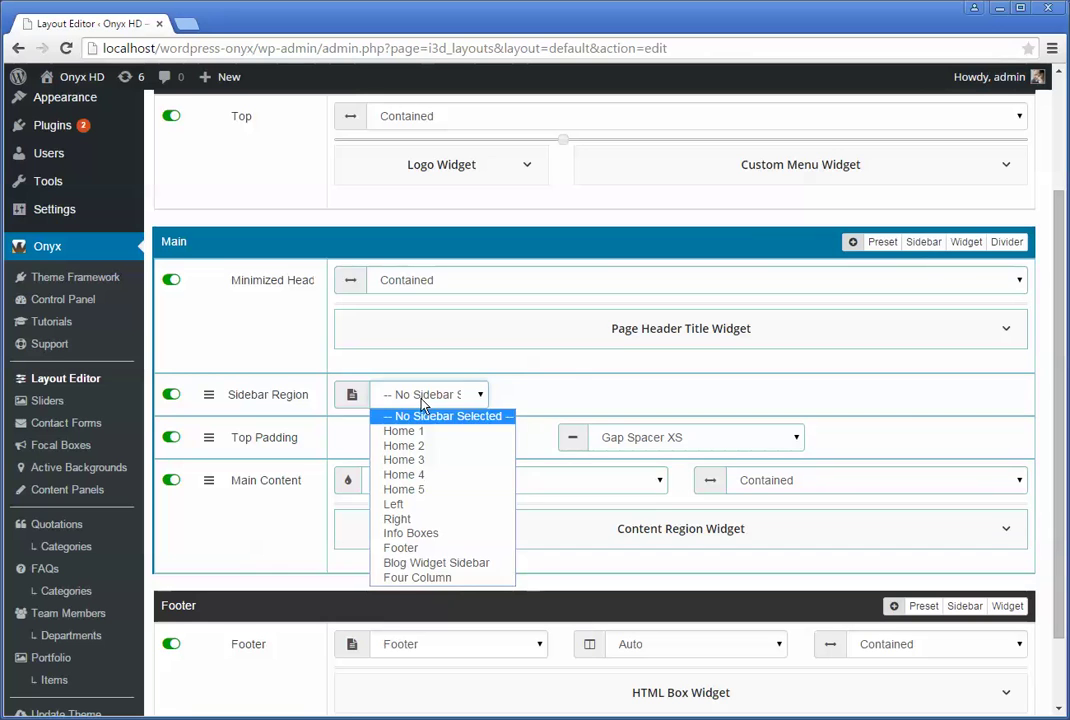
{"action": "left_click", "coordinate": [417, 578]}
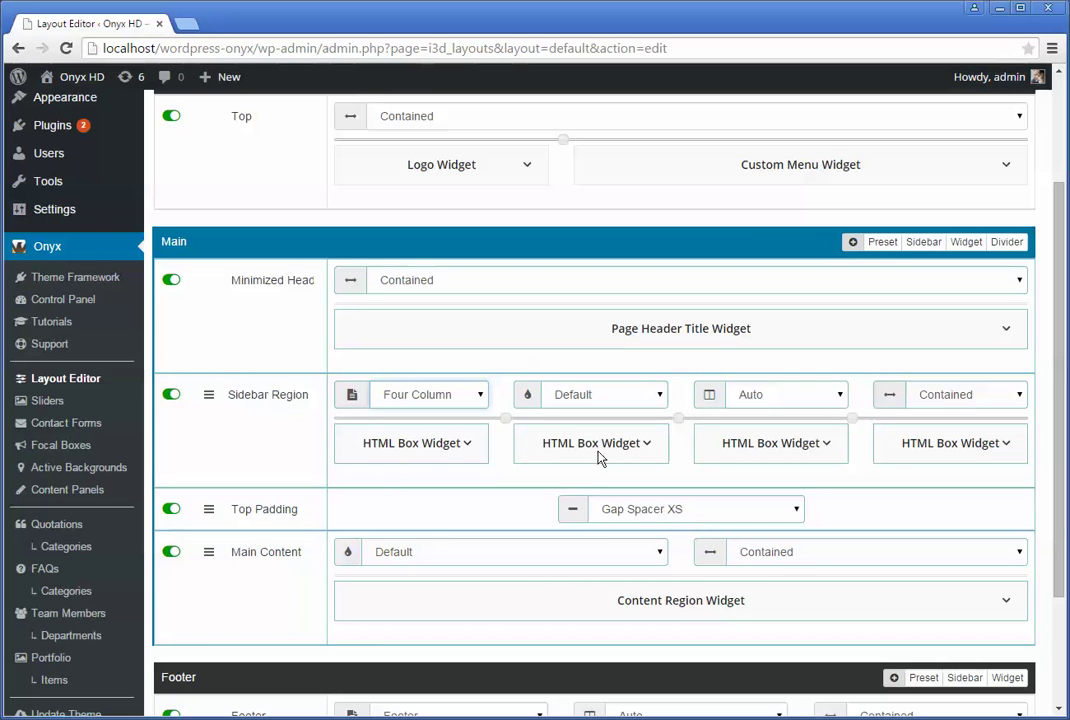
Examine the details of the first HTML Box widget in the Sidebar Region row, then collapse it
{"action": "mouse_move", "coordinate": [506, 419]}
{"action": "left_mouse_down"}
{"action": "mouse_move", "coordinate": [432, 430]}
{"action": "mouse_move", "coordinate": [487, 428]}
{"action": "left_mouse_up"}
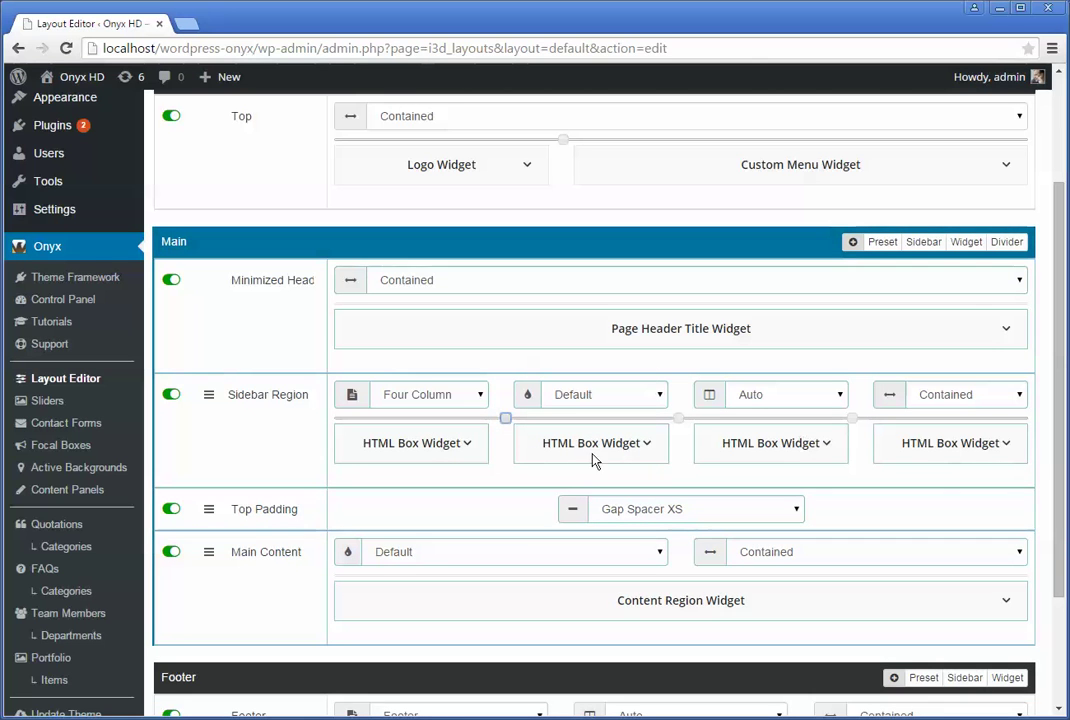
{"action": "left_click", "coordinate": [466, 446]}
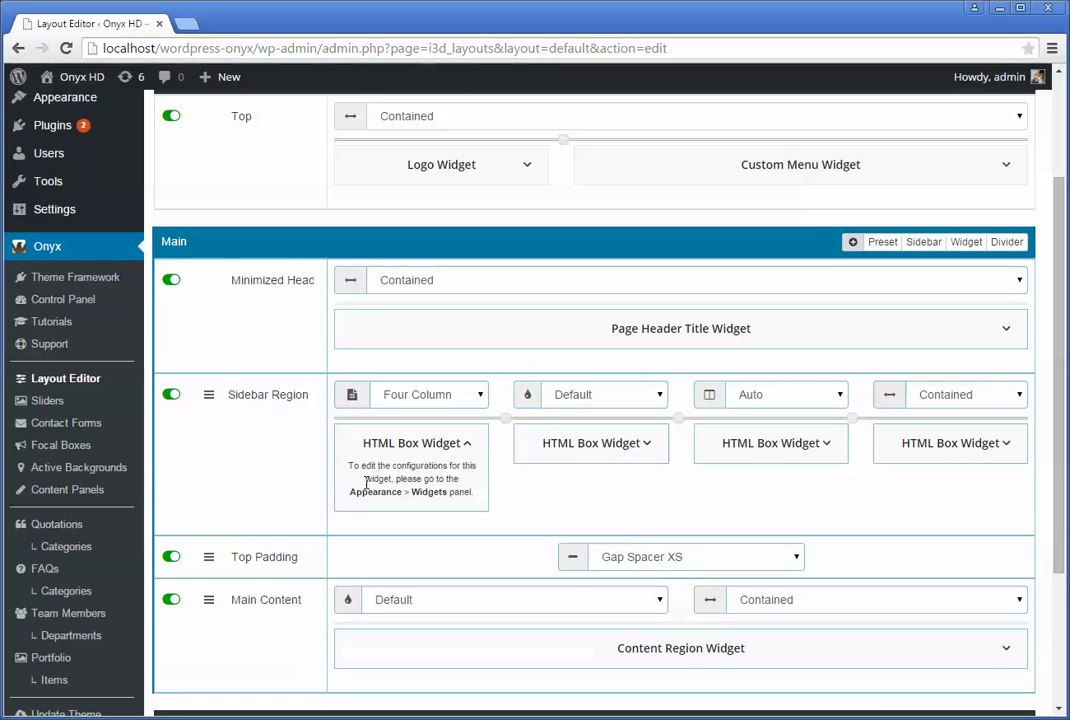
{"action": "left_click", "coordinate": [469, 446]}
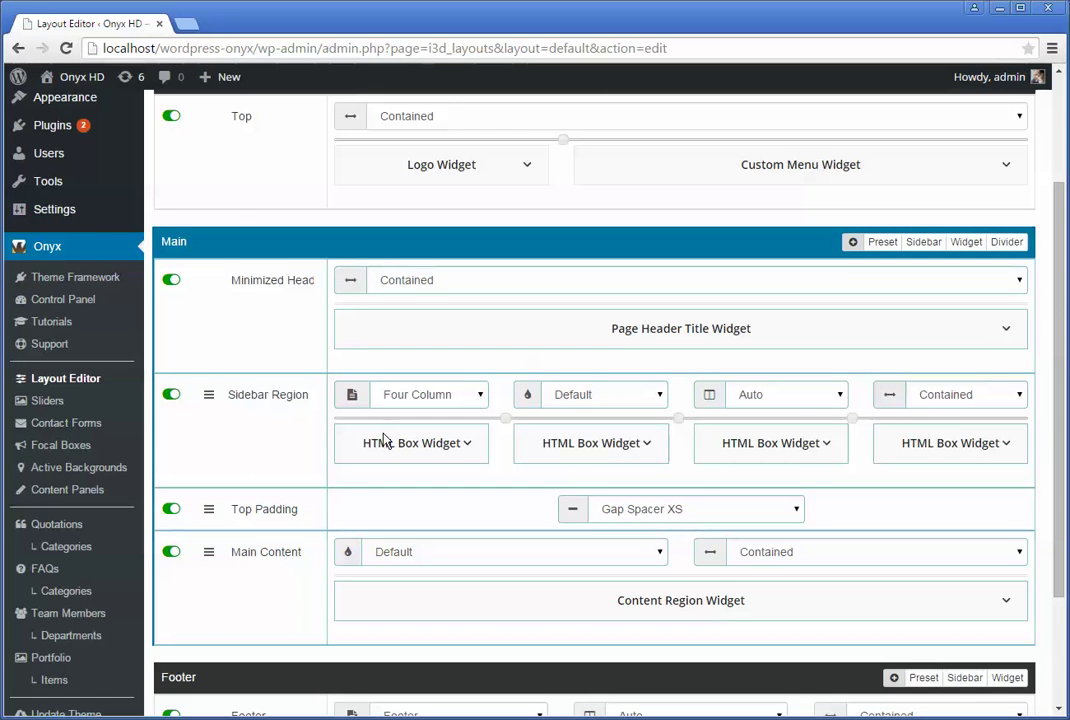
Set the Sidebar Region row's background style to Styled Image 2 and save the layout
{"action": "left_click", "coordinate": [585, 400]}
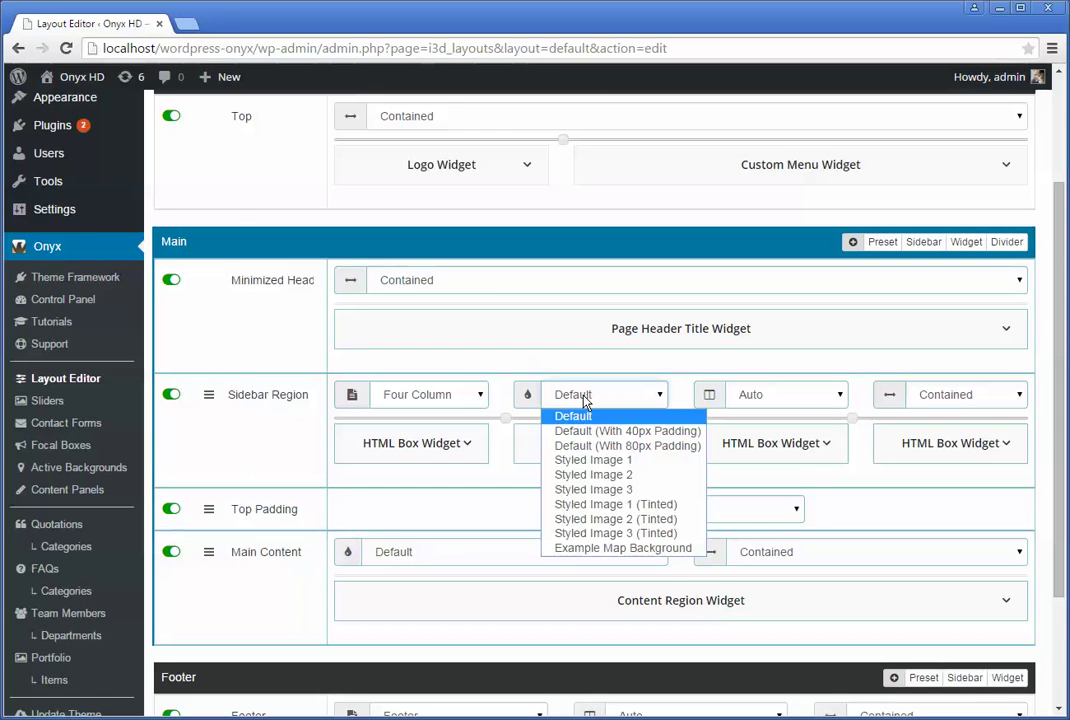
{"action": "left_click", "coordinate": [595, 476]}
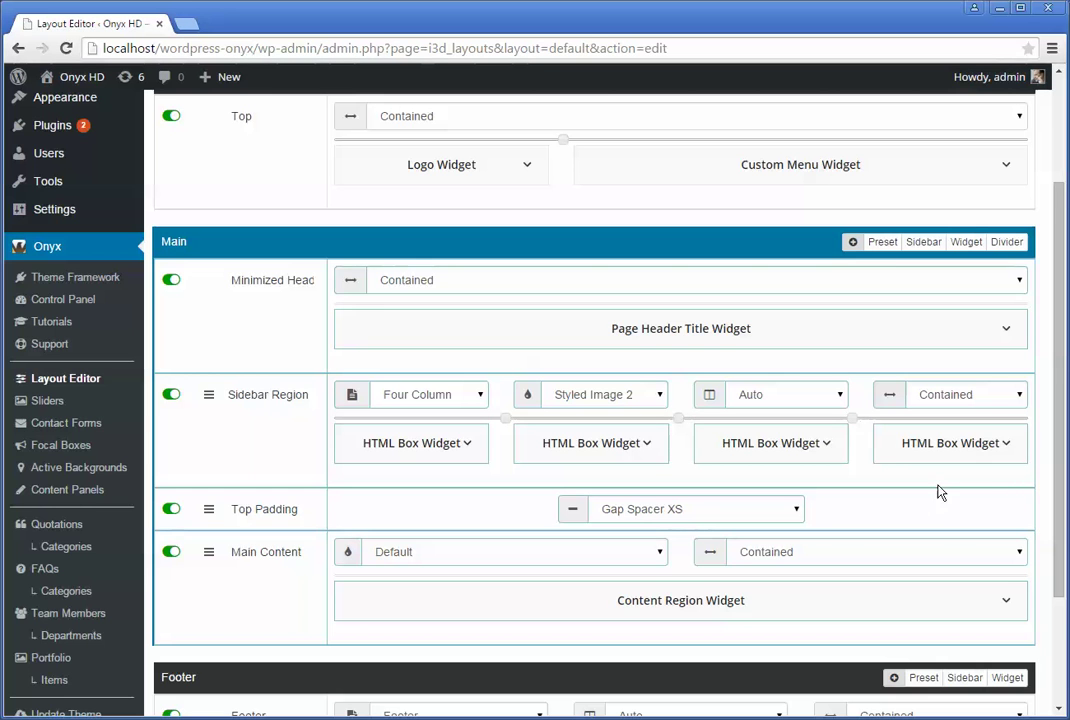
{"action": "scroll", "coordinate": [950, 487], "scroll_direction": "up", "scroll_amount": 2}
{"action": "left_click", "coordinate": [955, 200]}
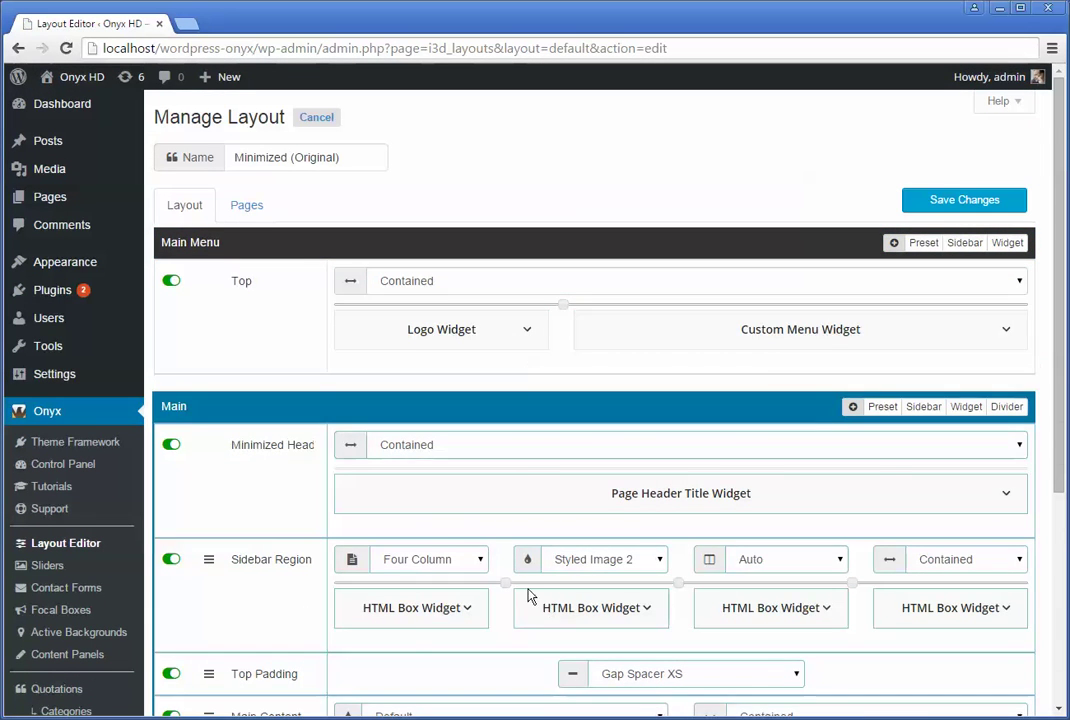
Open the Widgets management page and expand the Four Column sidebar
{"action": "scroll", "coordinate": [560, 560], "scroll_direction": "down", "scroll_amount": 1}
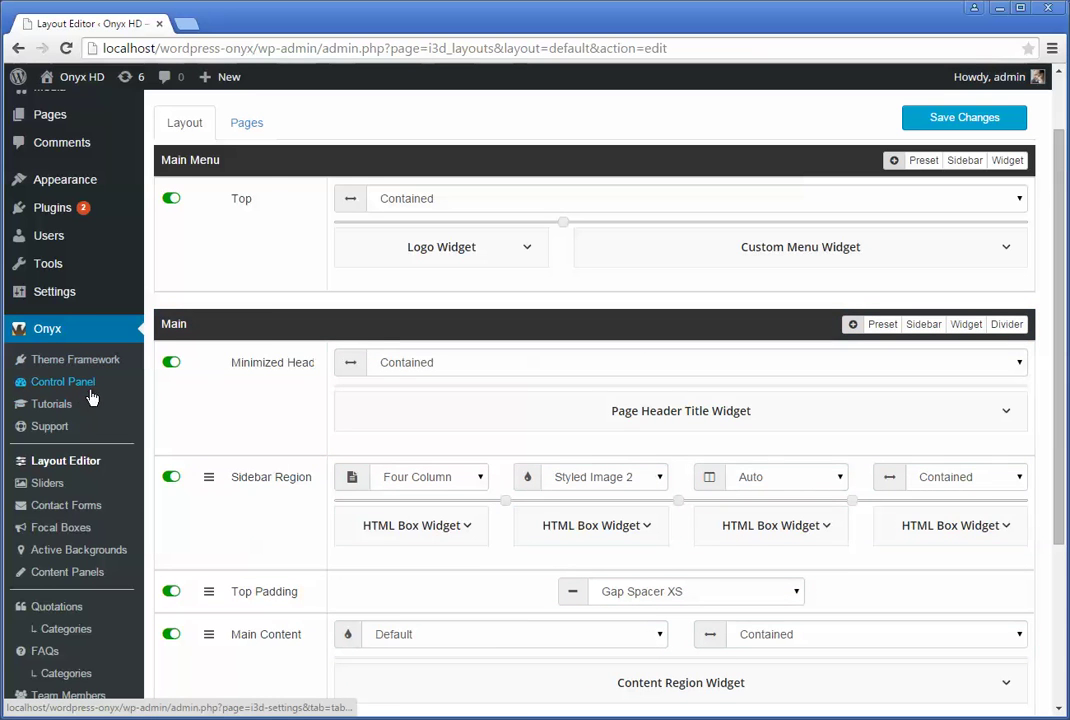
{"action": "mouse_move", "coordinate": [53, 185]}
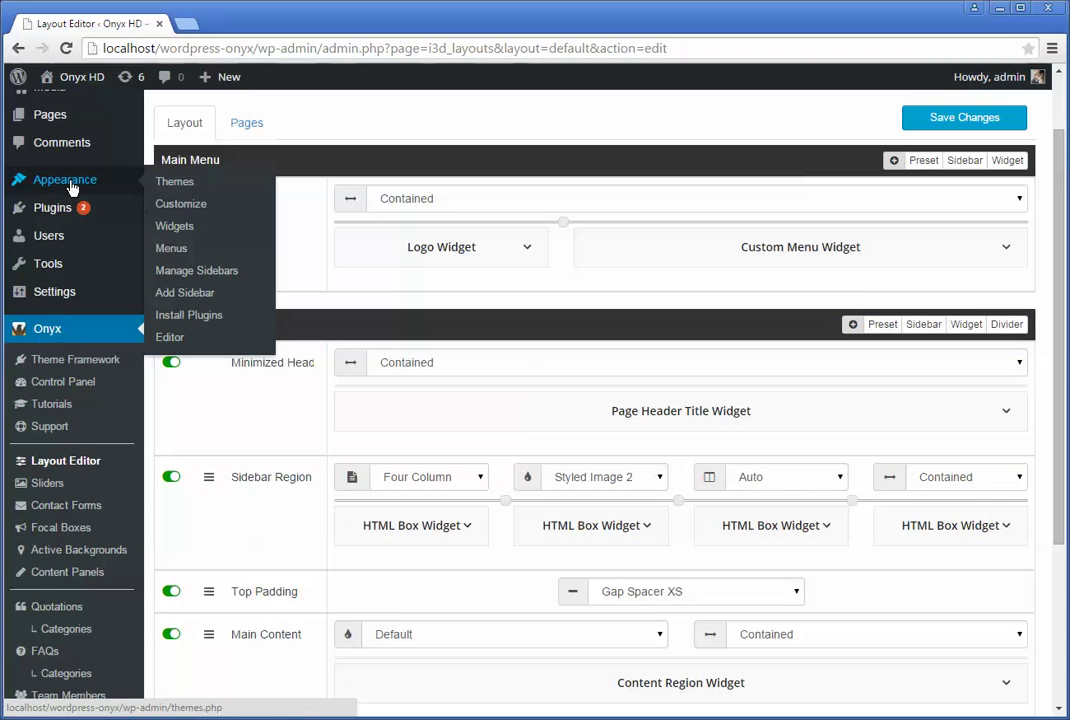
{"action": "left_click", "coordinate": [163, 226]}
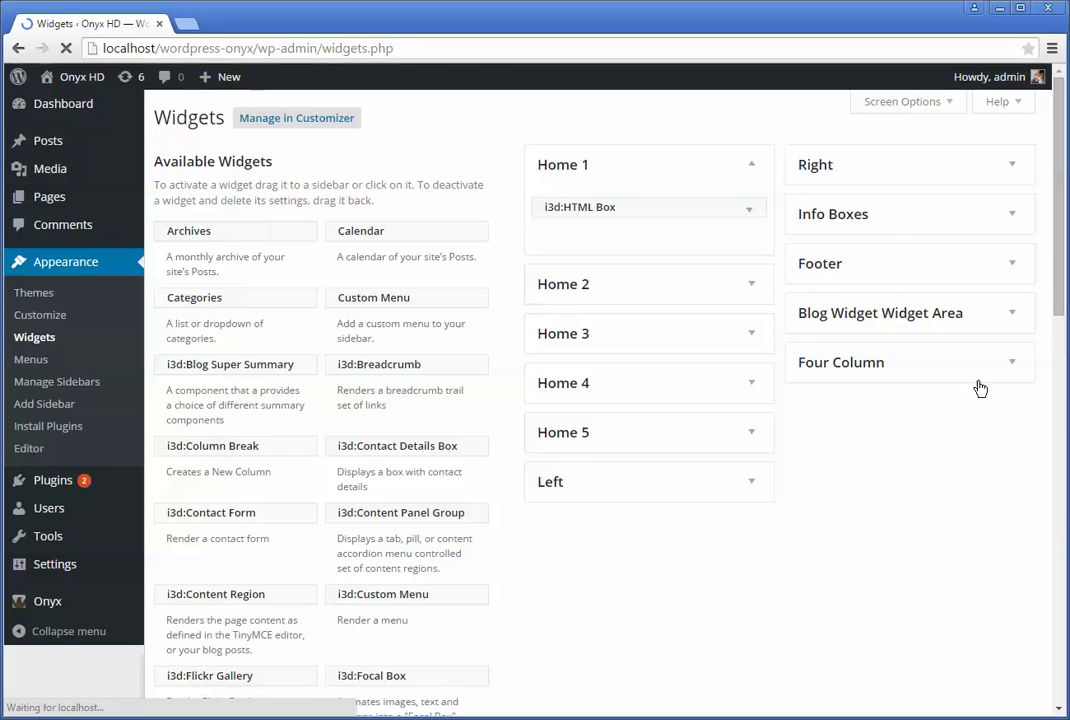
{"action": "left_click", "coordinate": [998, 372]}
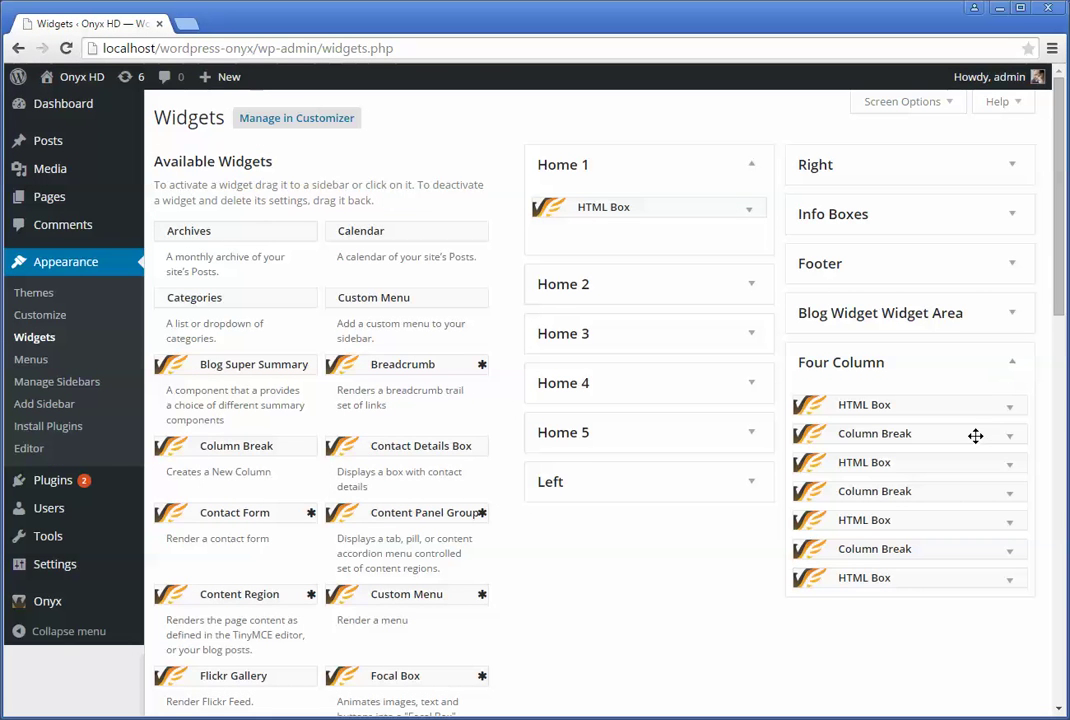
Give the second HTML Box in the Four Column sidebar the title "test2" and text "testtesttest", then save and collapse it
{"action": "left_click", "coordinate": [1008, 465]}
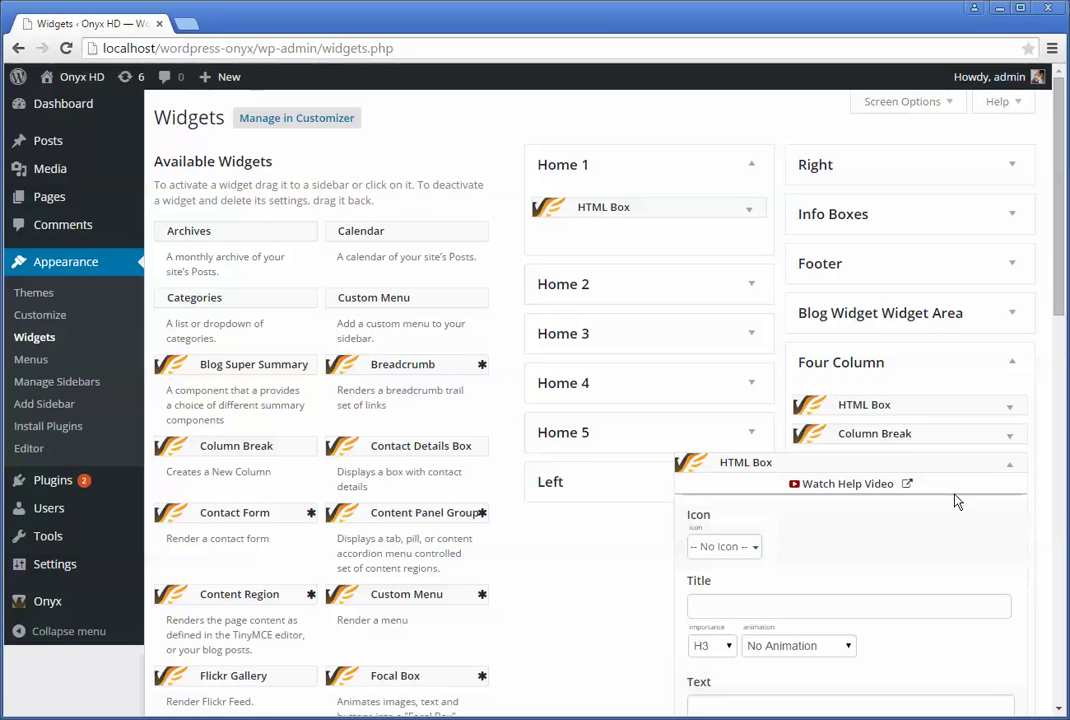
{"action": "left_click", "coordinate": [740, 606]}
{"action": "type", "text": "test2"}
{"action": "scroll", "coordinate": [780, 620], "scroll_direction": "down", "scroll_amount": 2}
{"action": "left_click", "coordinate": [765, 562]}
{"action": "type", "text": "te"}
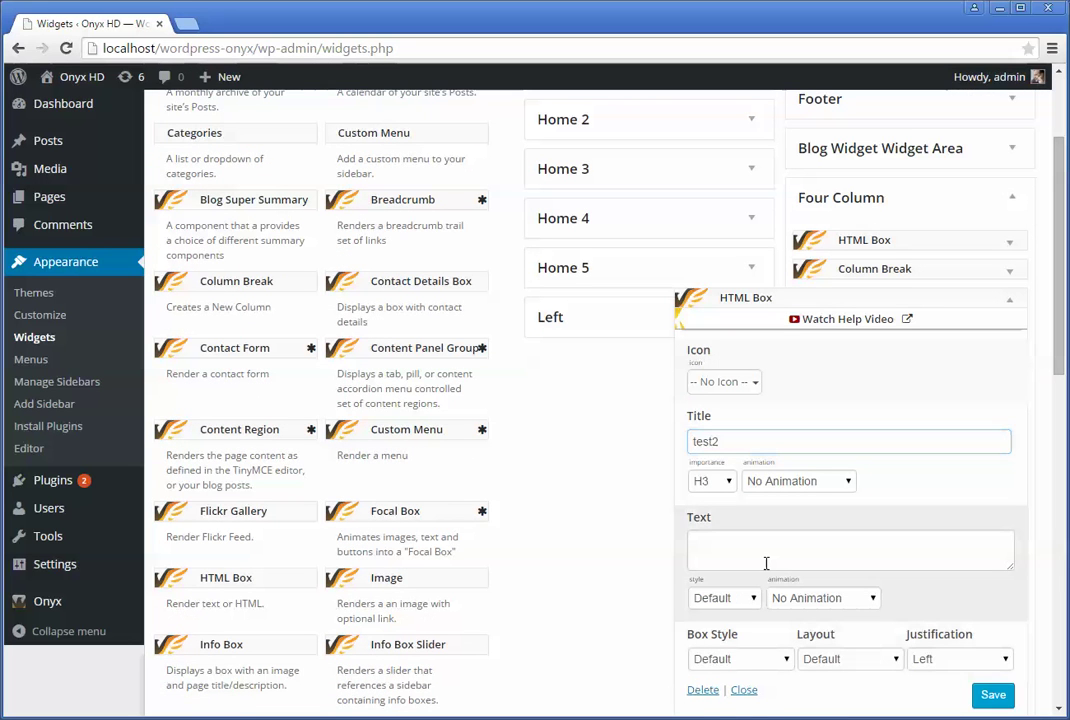
{"action": "type", "text": "sttesttest"}
{"action": "left_click", "coordinate": [993, 694]}
{"action": "left_click", "coordinate": [1010, 305]}
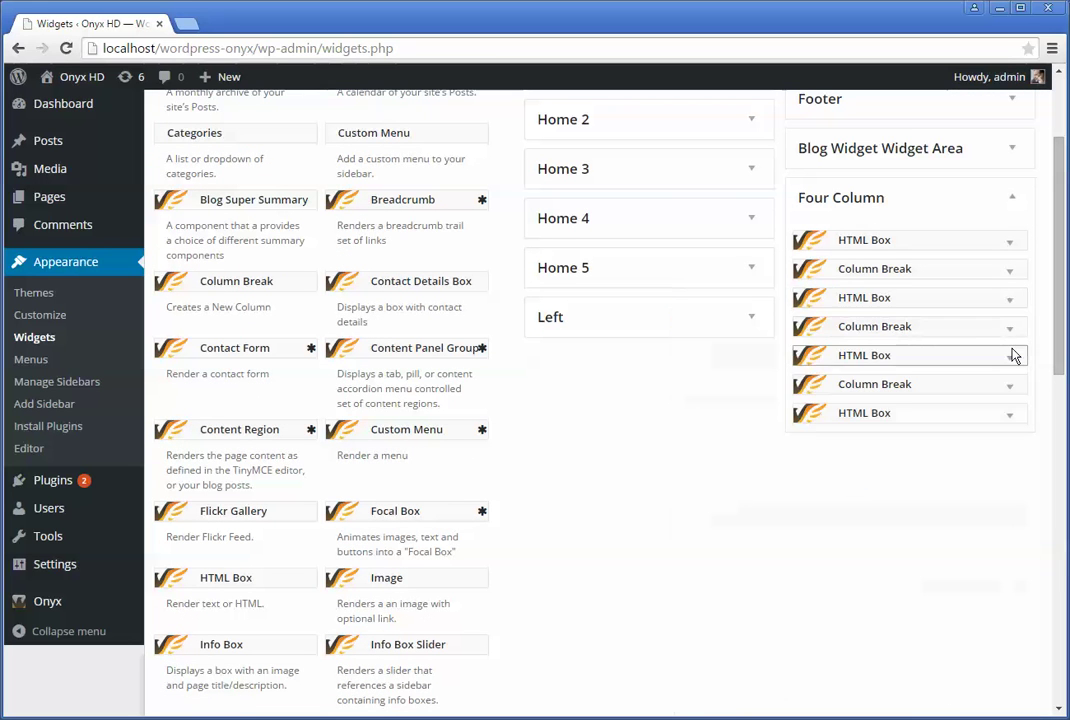
Give the third HTML Box in the Four Column sidebar the title "test 3" and text "test test", then save and collapse it
{"action": "left_click", "coordinate": [1010, 355]}
{"action": "left_click", "coordinate": [789, 500]}
{"action": "type", "text": "test 3"}
{"action": "left_click", "coordinate": [791, 598]}
{"action": "type", "text": "test test"}
{"action": "scroll", "coordinate": [867, 402], "scroll_direction": "down", "scroll_amount": 3}
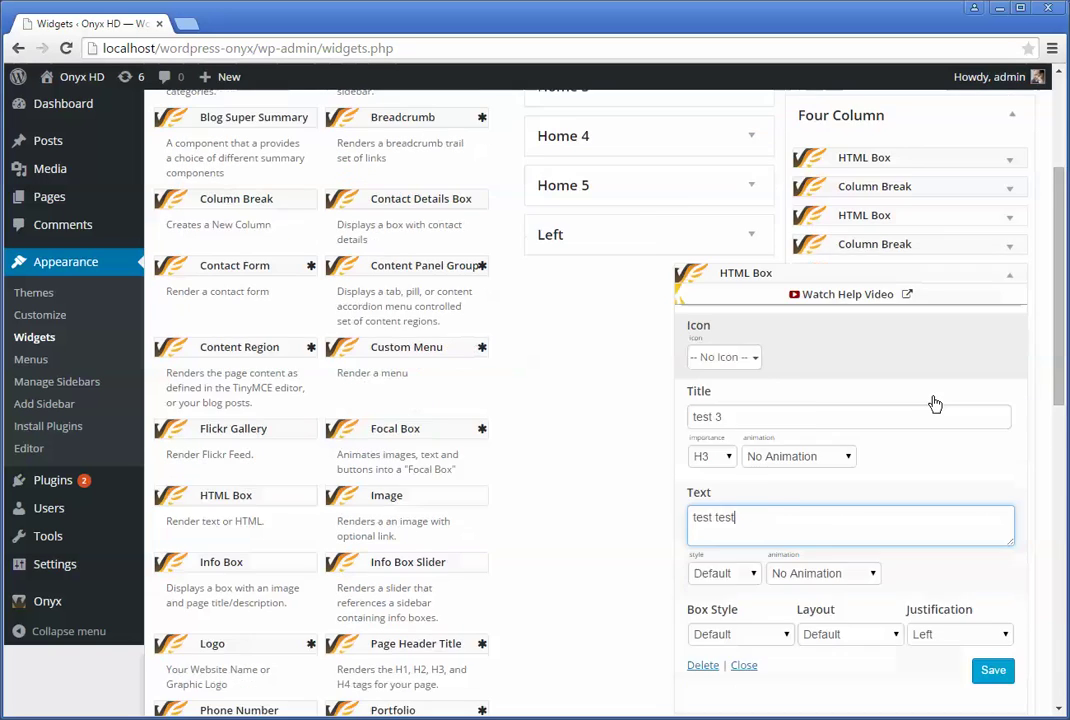
{"action": "left_click", "coordinate": [993, 587]}
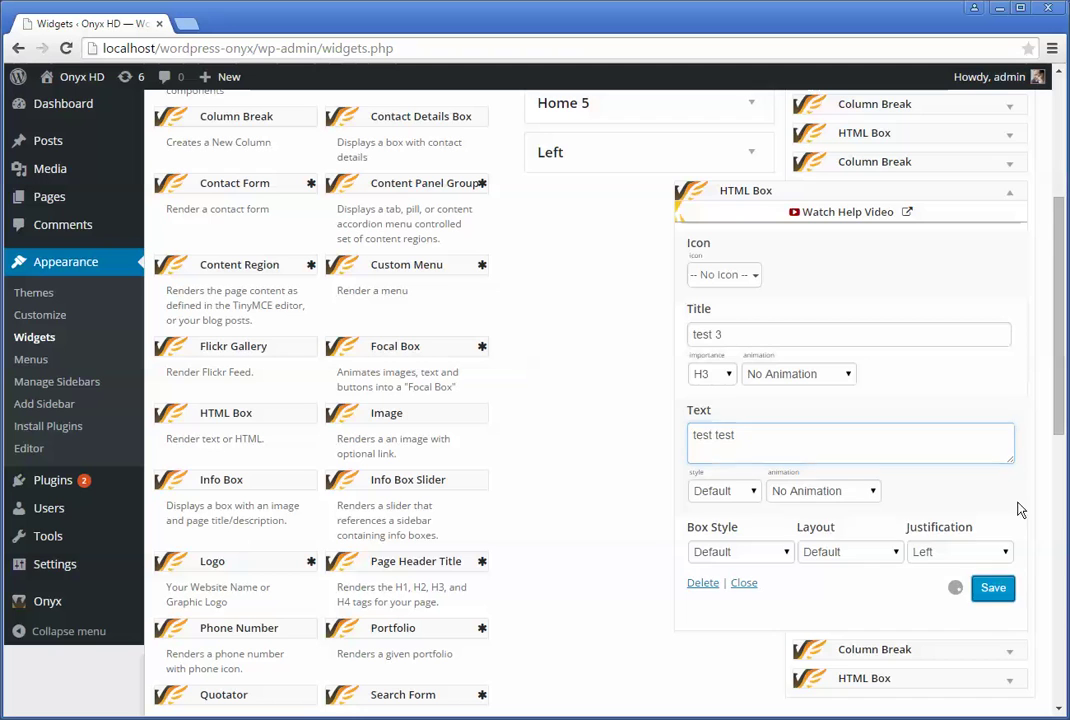
{"action": "left_click", "coordinate": [1010, 192]}
Give the fourth HTML Box in the Four Column sidebar the title "test 4" and text "testteest", then save it
{"action": "left_click", "coordinate": [1012, 250]}
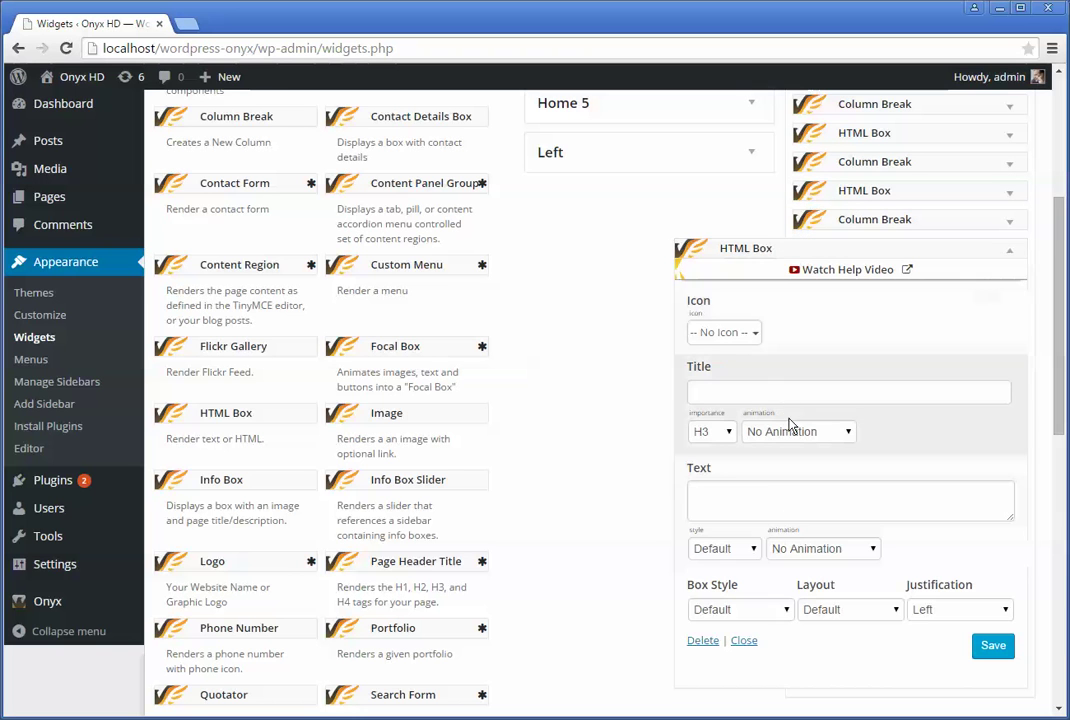
{"action": "left_click", "coordinate": [755, 390]}
{"action": "type", "text": "test 4"}
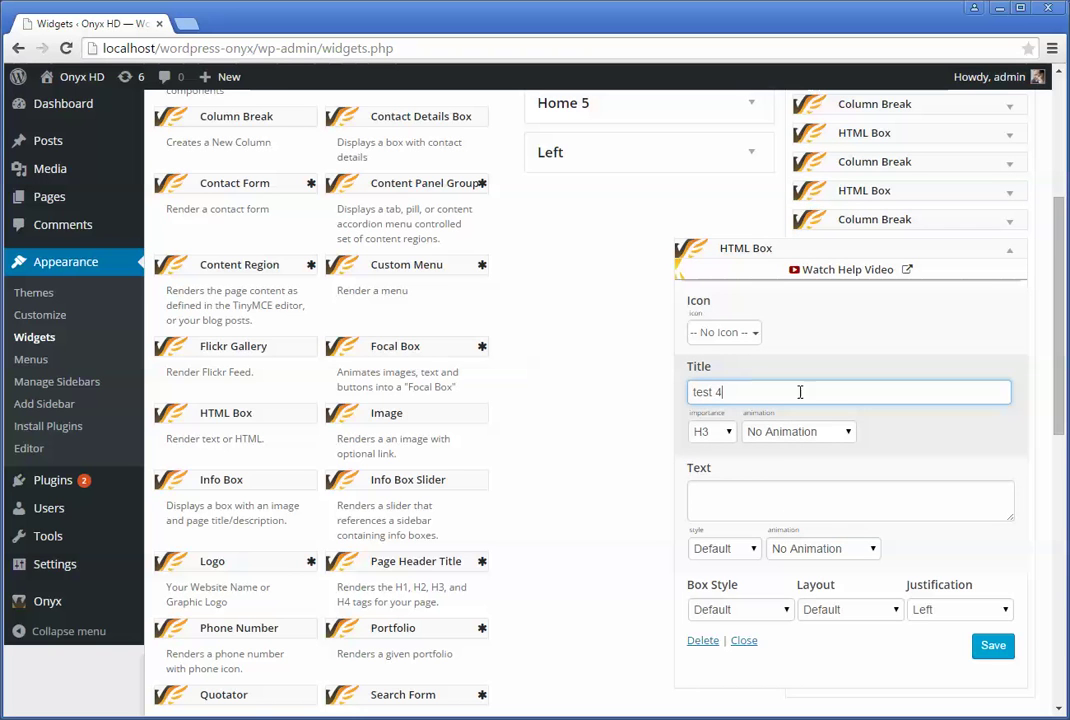
{"action": "left_click", "coordinate": [768, 486]}
{"action": "type", "text": "testteest"}
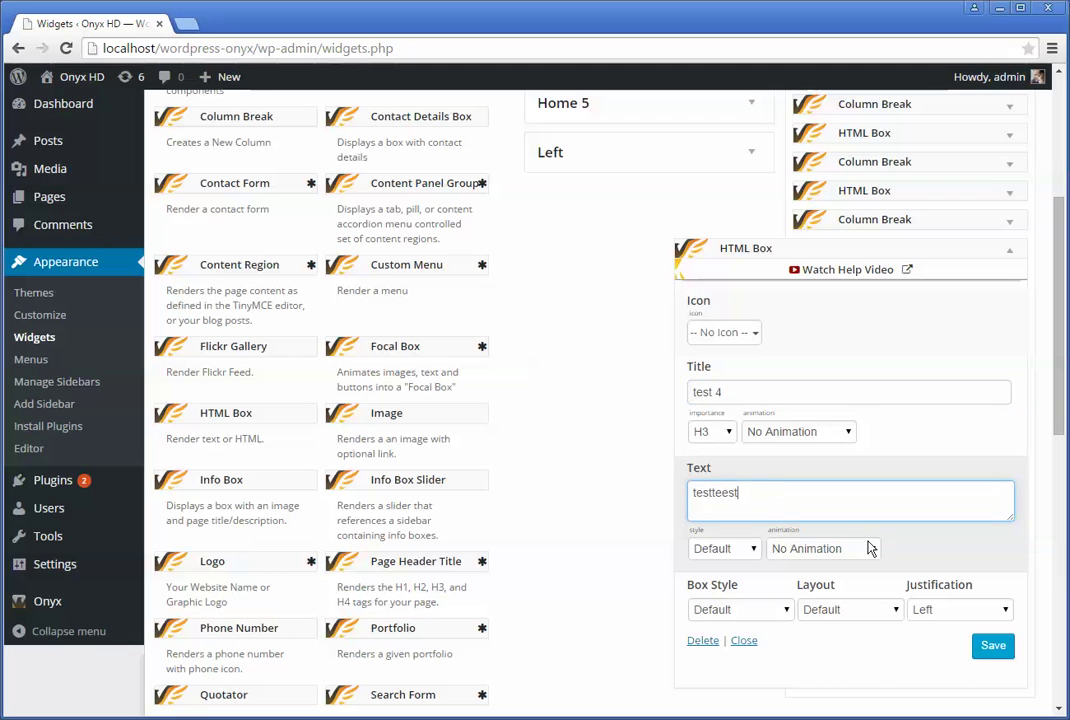
{"action": "left_click", "coordinate": [1003, 646]}
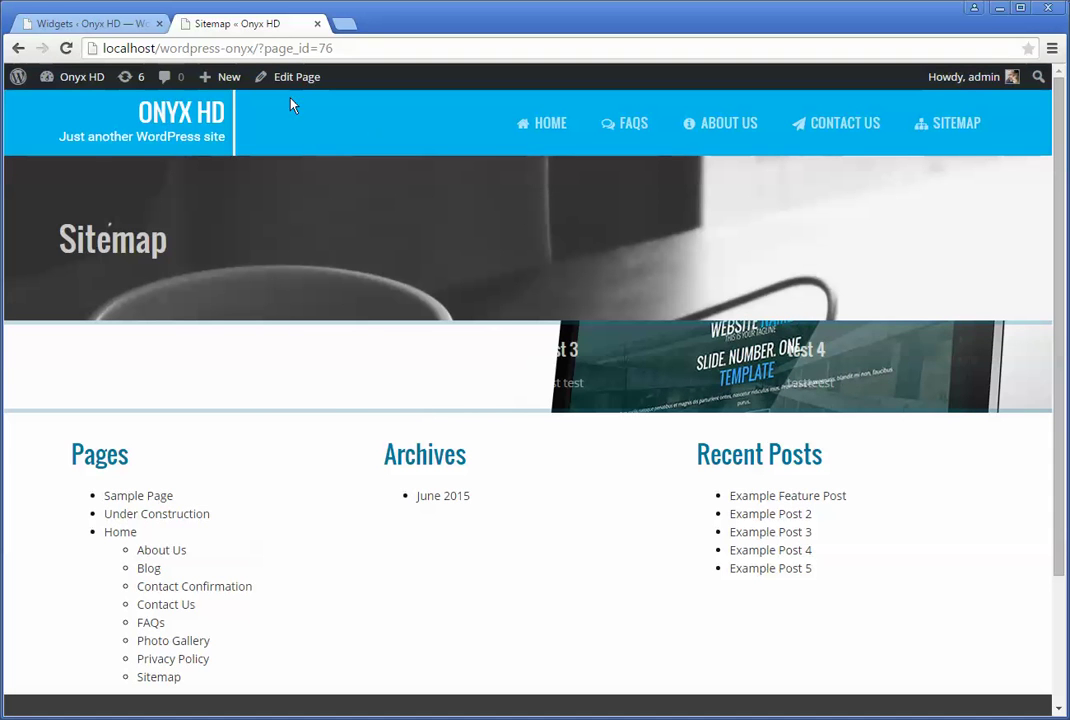
Return from the Sitemap page to the Layout Editor and open the Minimized (Original) layout for editing
{"action": "left_click", "coordinate": [110, 23]}
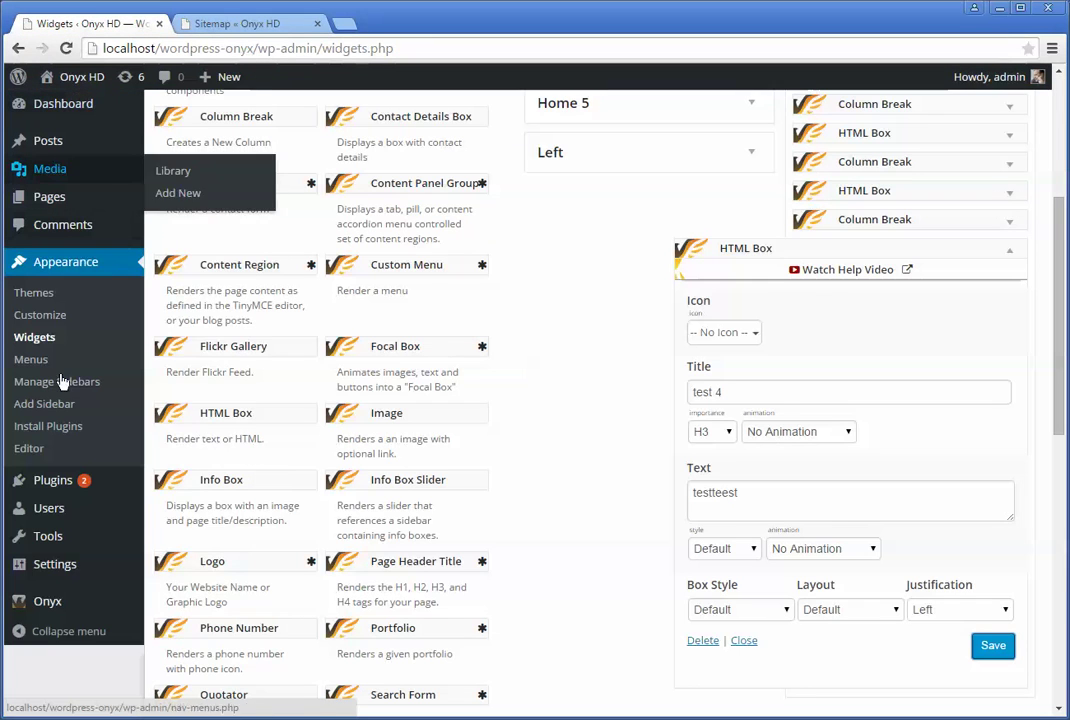
{"action": "mouse_move", "coordinate": [65, 610]}
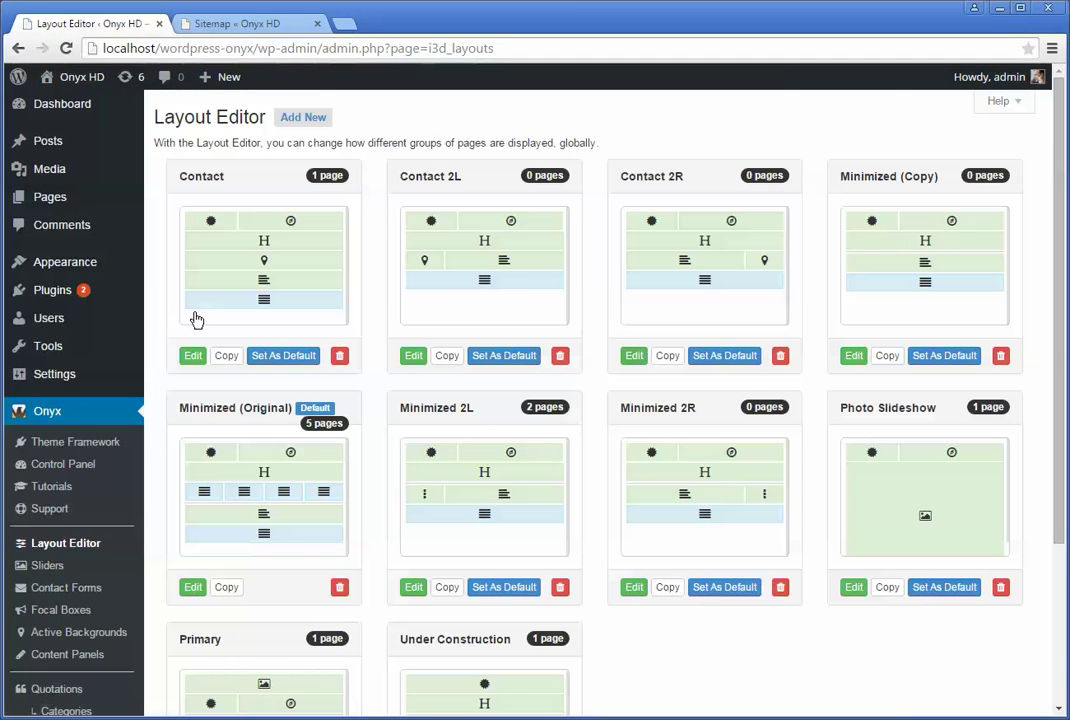
{"action": "scroll", "coordinate": [724, 702], "scroll_direction": "down", "scroll_amount": 3}
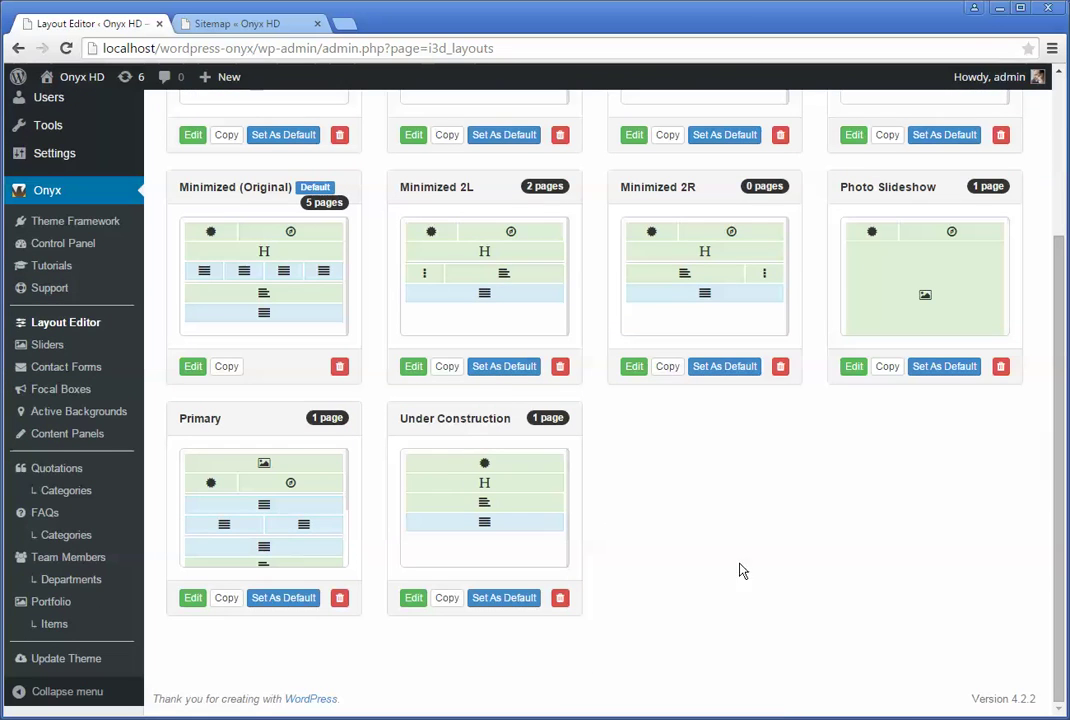
{"action": "left_click", "coordinate": [192, 367]}
Set the Sidebar Region row's background style to Styled Image 1 and save the layout
{"action": "scroll", "coordinate": [626, 529], "scroll_direction": "down", "scroll_amount": 3}
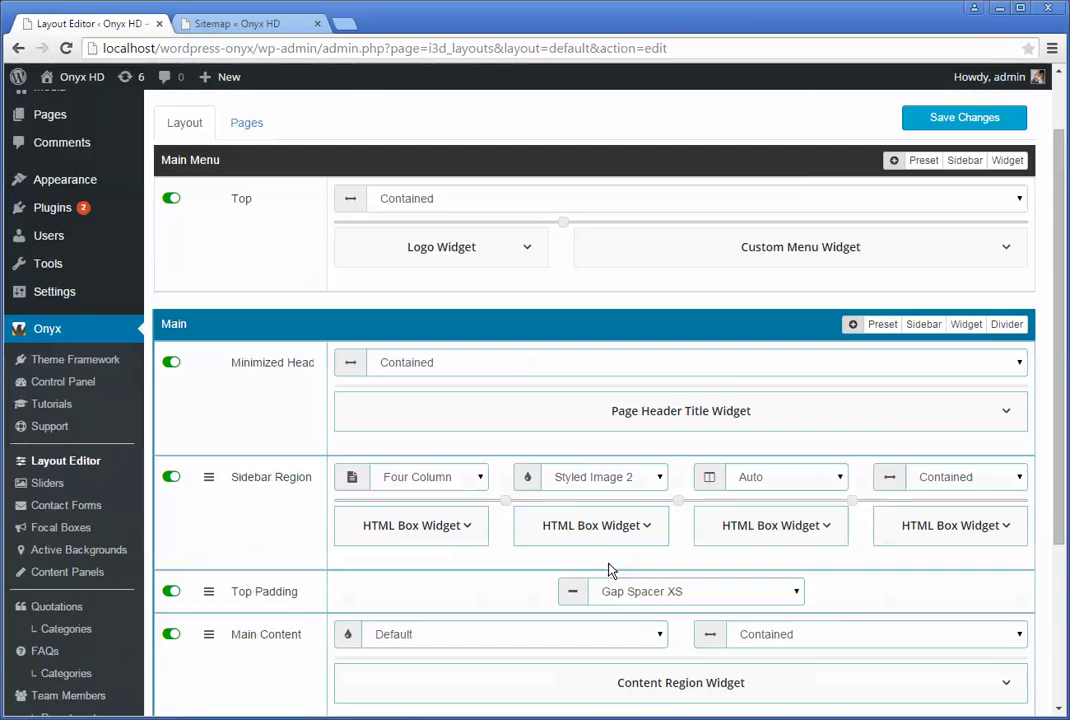
{"action": "left_click", "coordinate": [585, 400]}
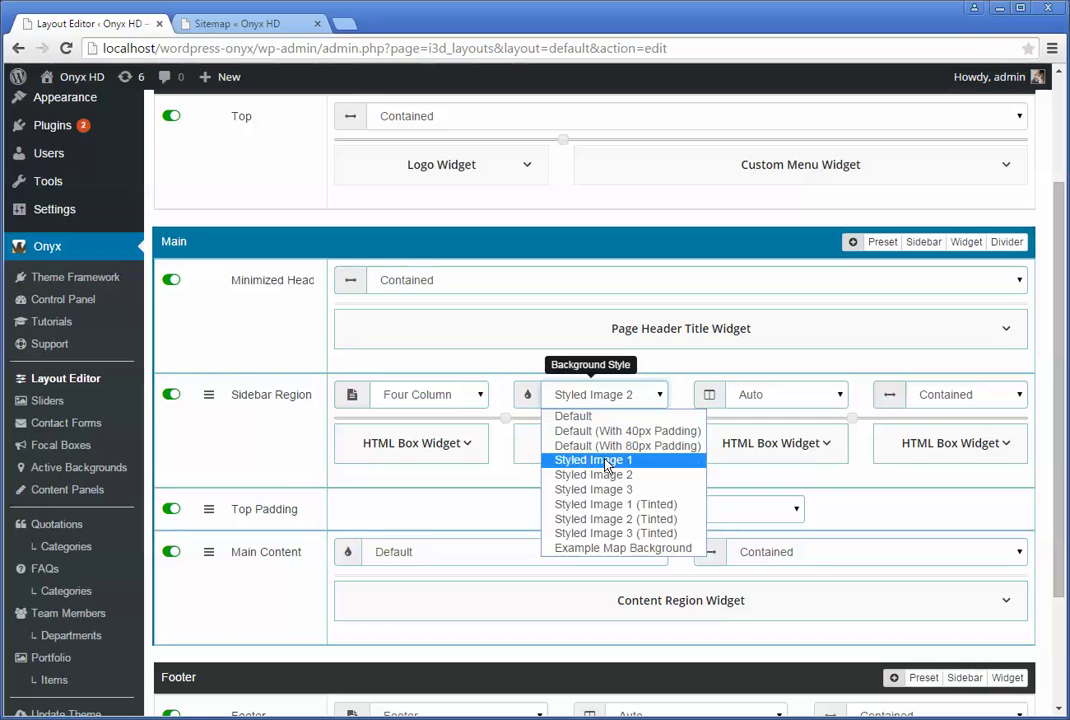
{"action": "scroll", "coordinate": [1005, 241], "scroll_direction": "up", "scroll_amount": 2}
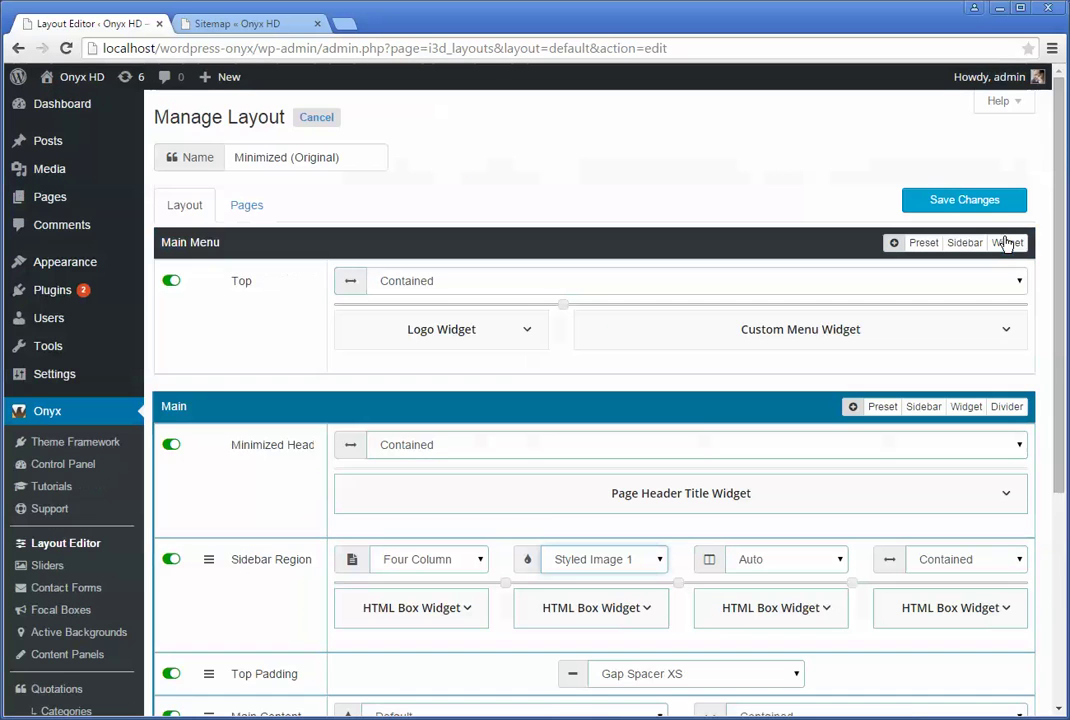
{"action": "left_click", "coordinate": [936, 200]}
Reload the Sitemap page and inspect the four-column row, highlighting the fourth column's text to check its legibility
{"action": "left_click", "coordinate": [240, 23]}
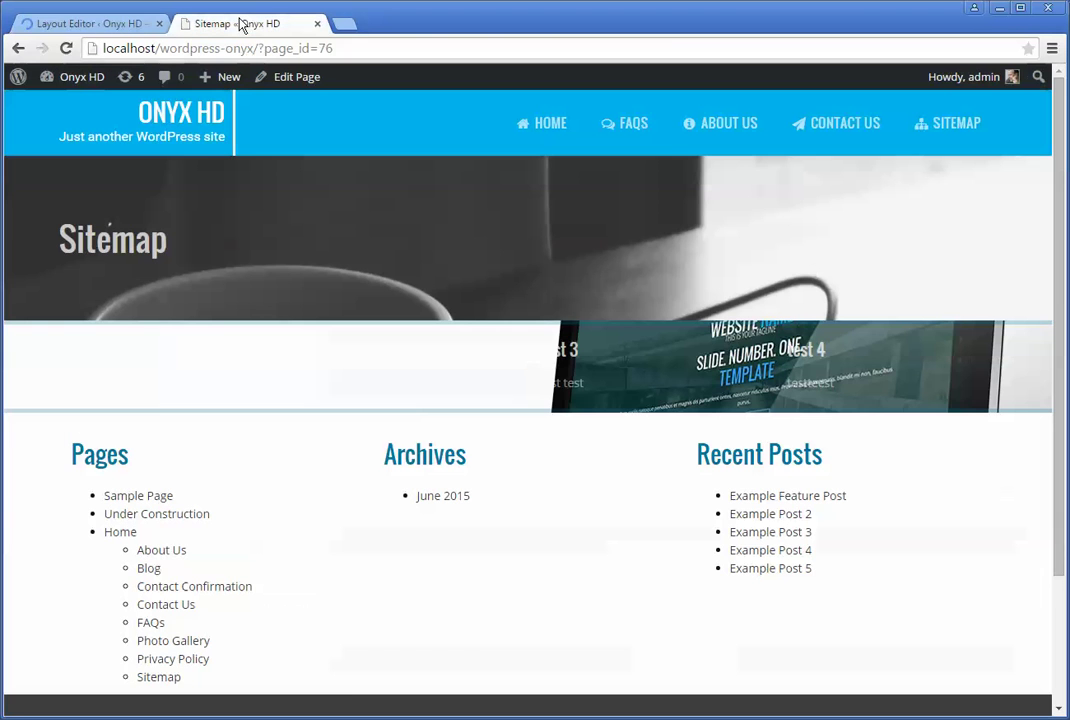
{"action": "left_click", "coordinate": [64, 48]}
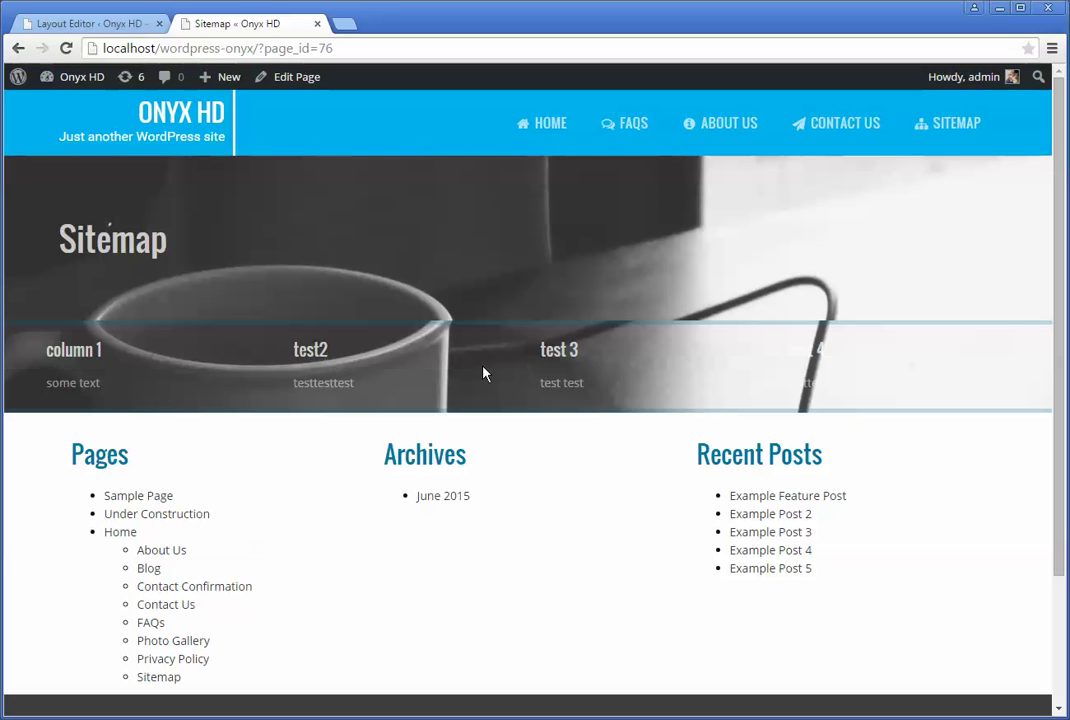
{"action": "left_click_drag", "start_coordinate": [760, 359], "coordinate": [846, 382]}
{"action": "left_click", "coordinate": [853, 376]}
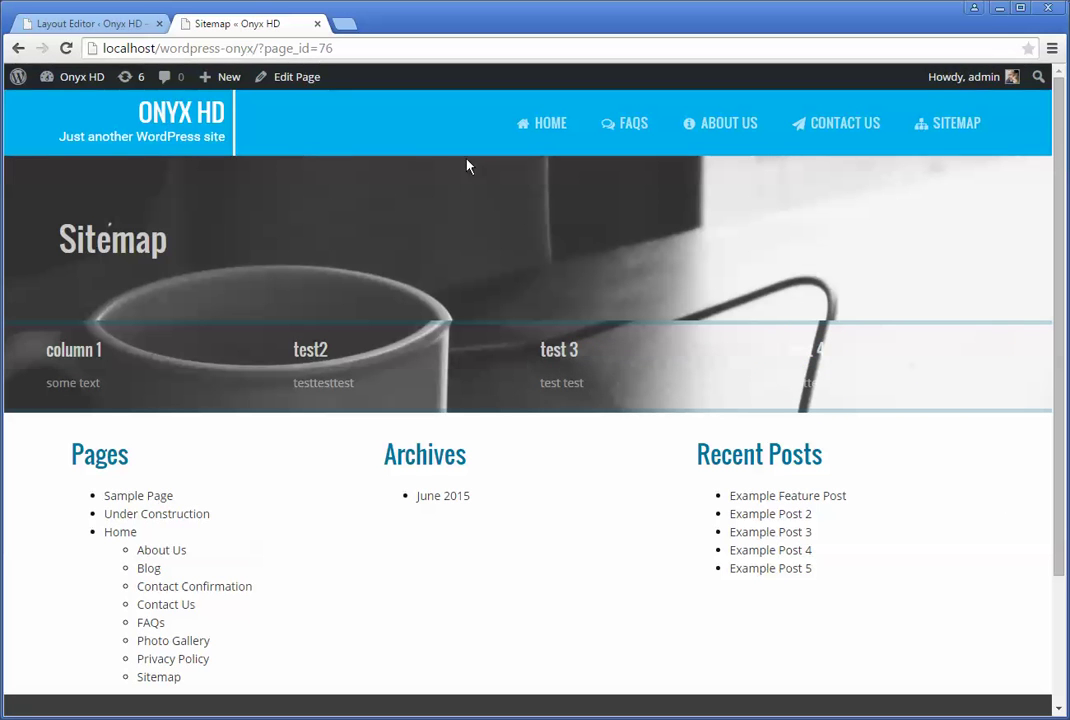
Go back to the layout, set the Sidebar Region row's background style to Default and save the changes
{"action": "left_click", "coordinate": [96, 23]}
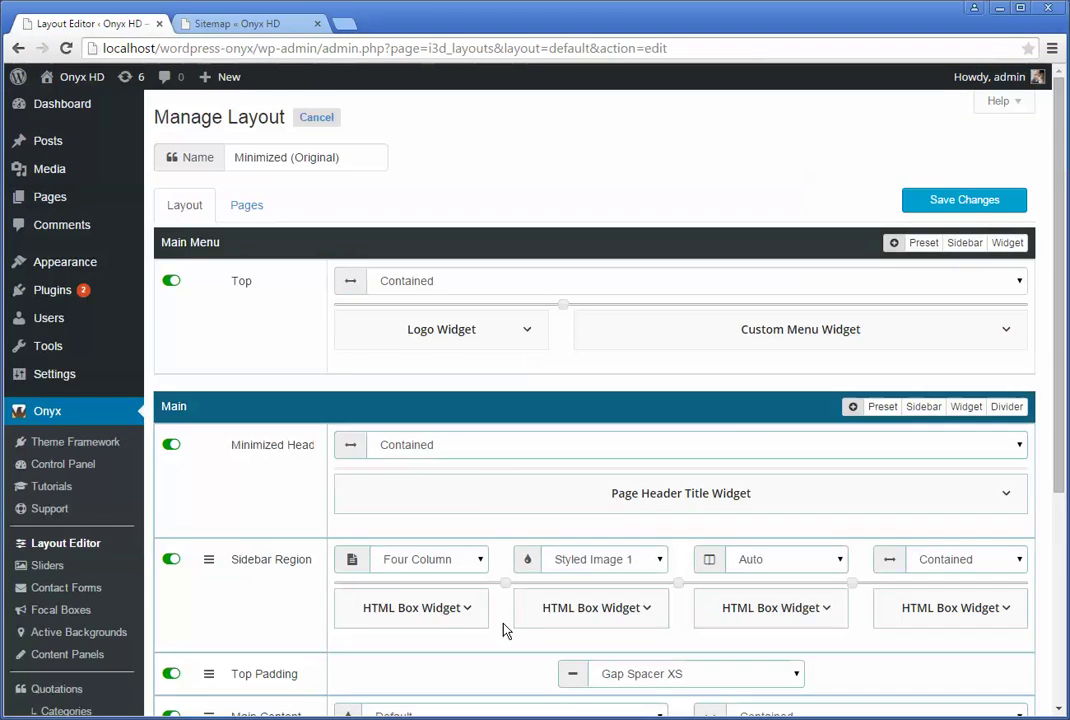
{"action": "scroll", "coordinate": [505, 629], "scroll_direction": "down", "scroll_amount": 1}
{"action": "left_click", "coordinate": [598, 478]}
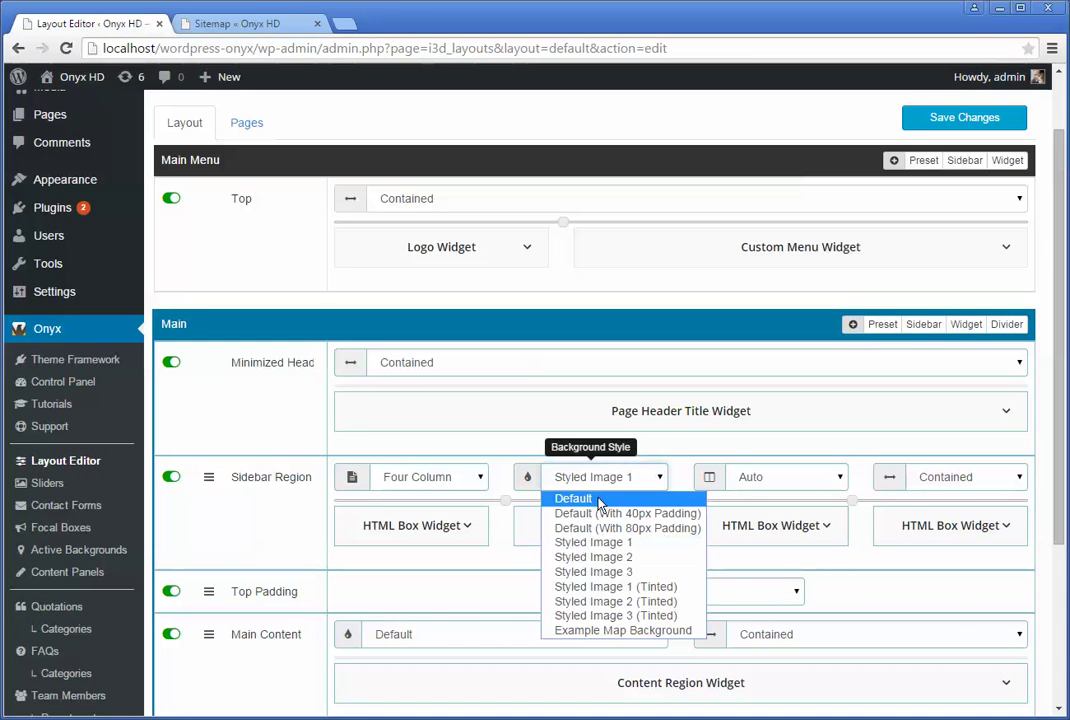
{"action": "left_click", "coordinate": [598, 500]}
{"action": "left_click", "coordinate": [988, 125]}
Reload the Sitemap page to check the four columns with the default background
{"action": "left_click", "coordinate": [245, 23]}
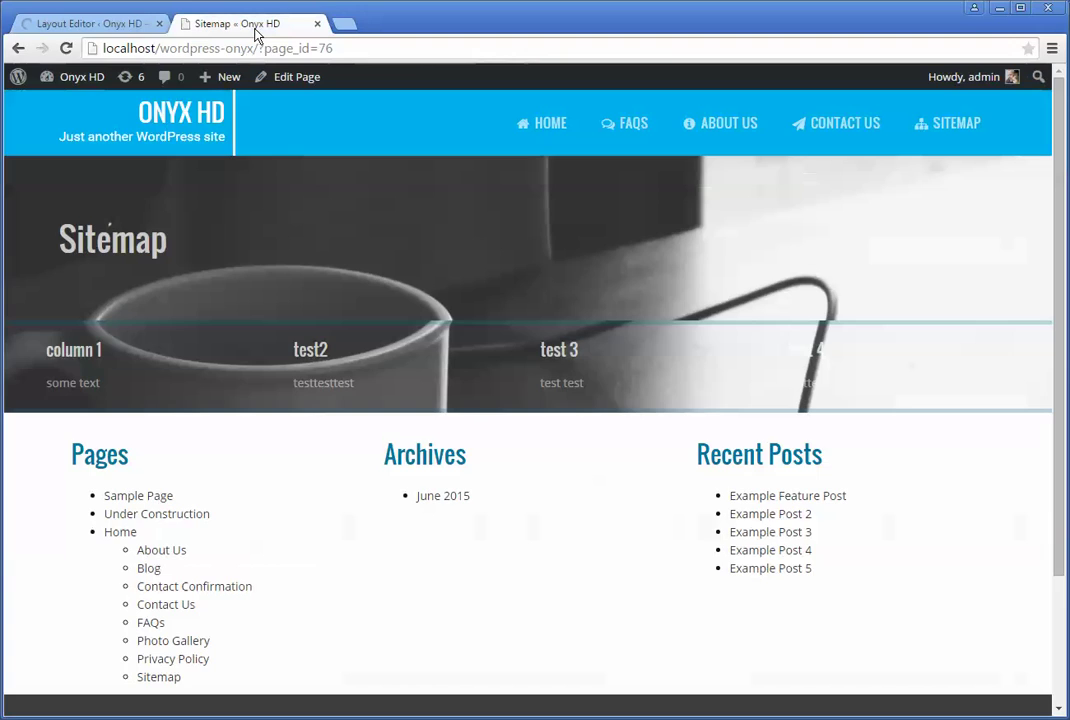
{"action": "left_click", "coordinate": [66, 48]}
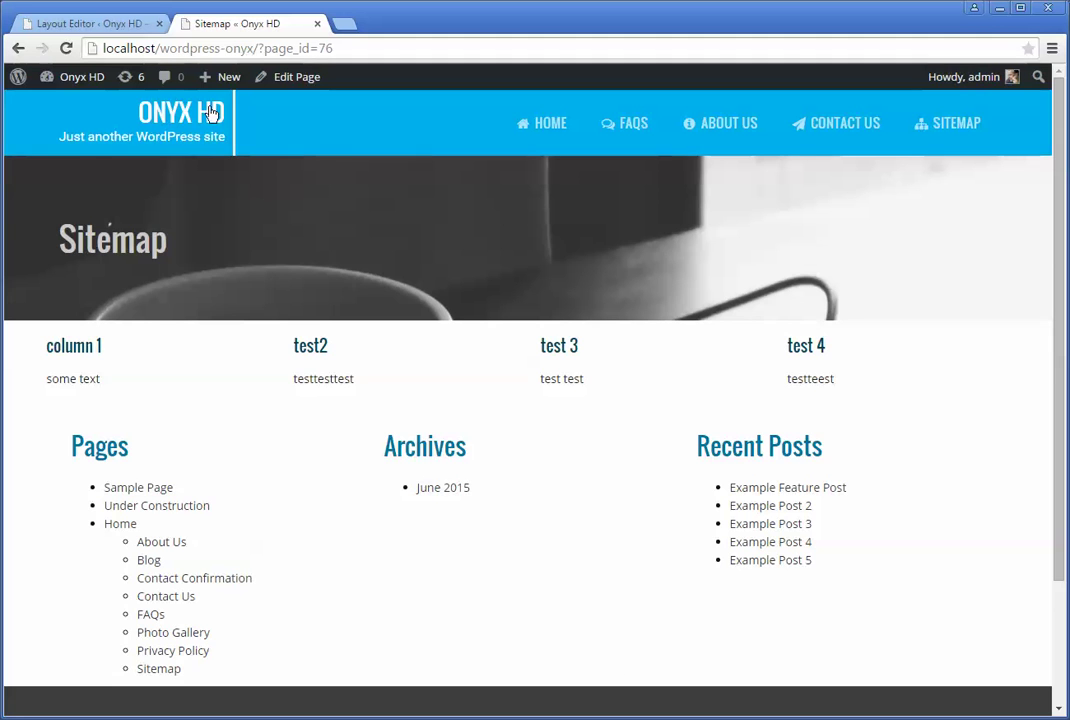
Return to the Minimized (Original) layout and rename the Sidebar Region row to "4 Columns"
{"action": "left_click", "coordinate": [109, 30]}
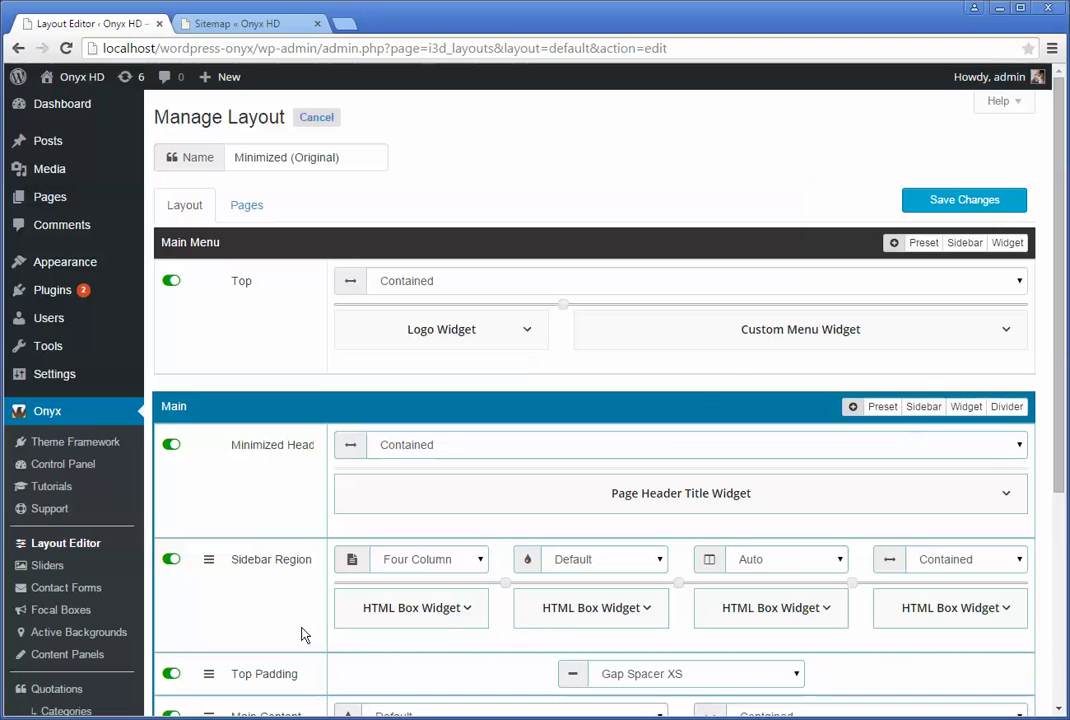
{"action": "left_click", "coordinate": [268, 556]}
{"action": "left_click_drag", "start_coordinate": [313, 562], "coordinate": [173, 573]}
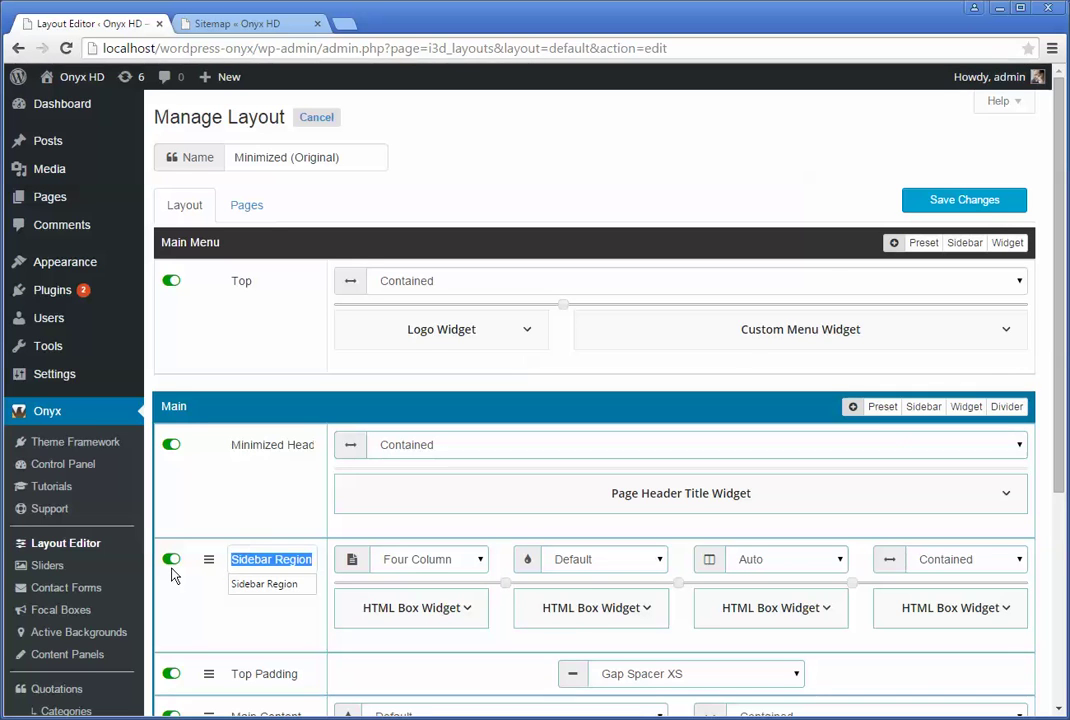
{"action": "type", "text": "4 Columns"}
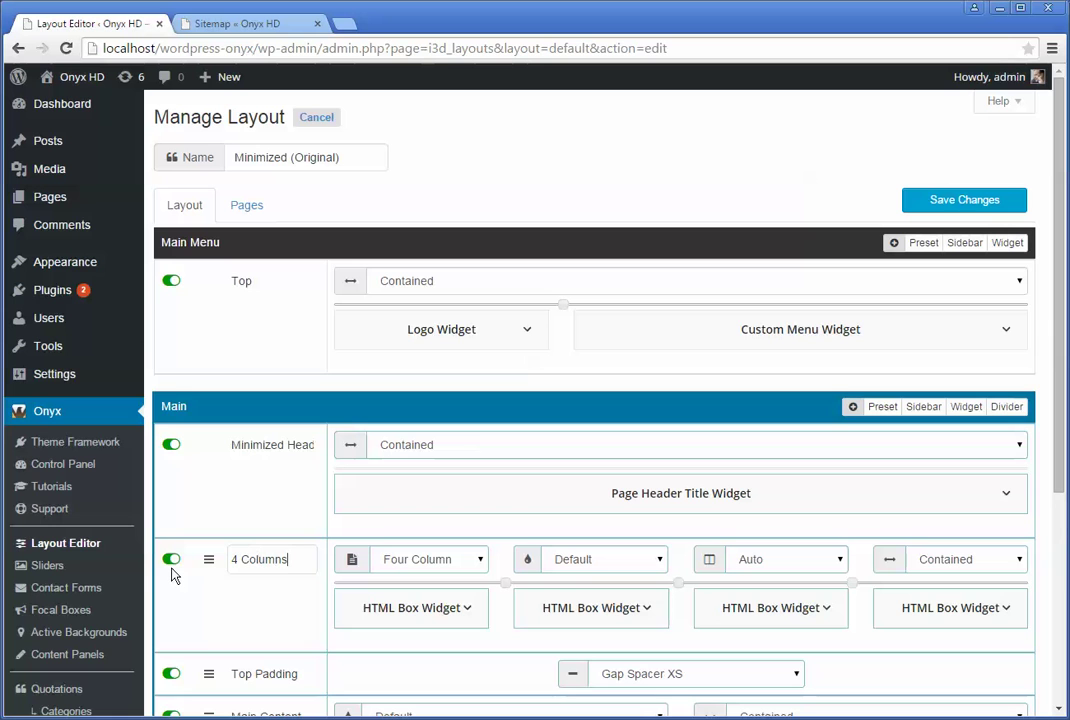
Browse the available widgets for the layout's Main section and add a Breadcrumb widget
{"action": "left_click", "coordinate": [283, 520]}
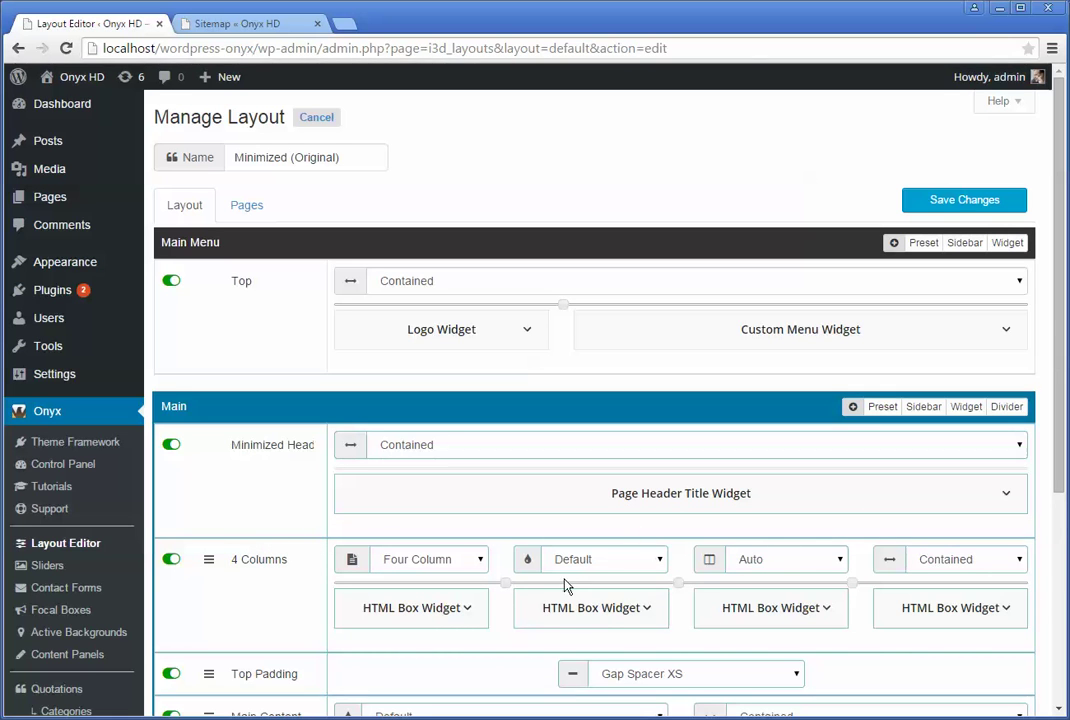
{"action": "left_click", "coordinate": [972, 408]}
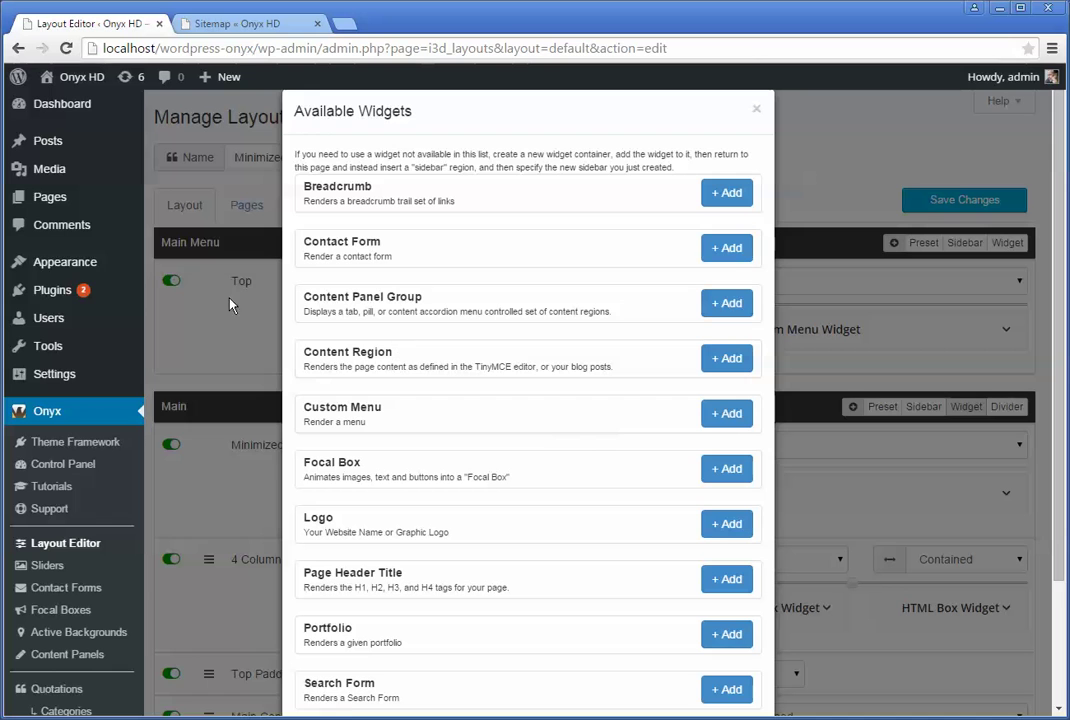
{"action": "mouse_move", "coordinate": [22, 268]}
{"action": "scroll", "coordinate": [553, 367], "scroll_direction": "down", "scroll_amount": 3}
{"action": "scroll", "coordinate": [564, 395], "scroll_direction": "up", "scroll_amount": 3}
{"action": "scroll", "coordinate": [388, 557], "scroll_direction": "down", "scroll_amount": 2}
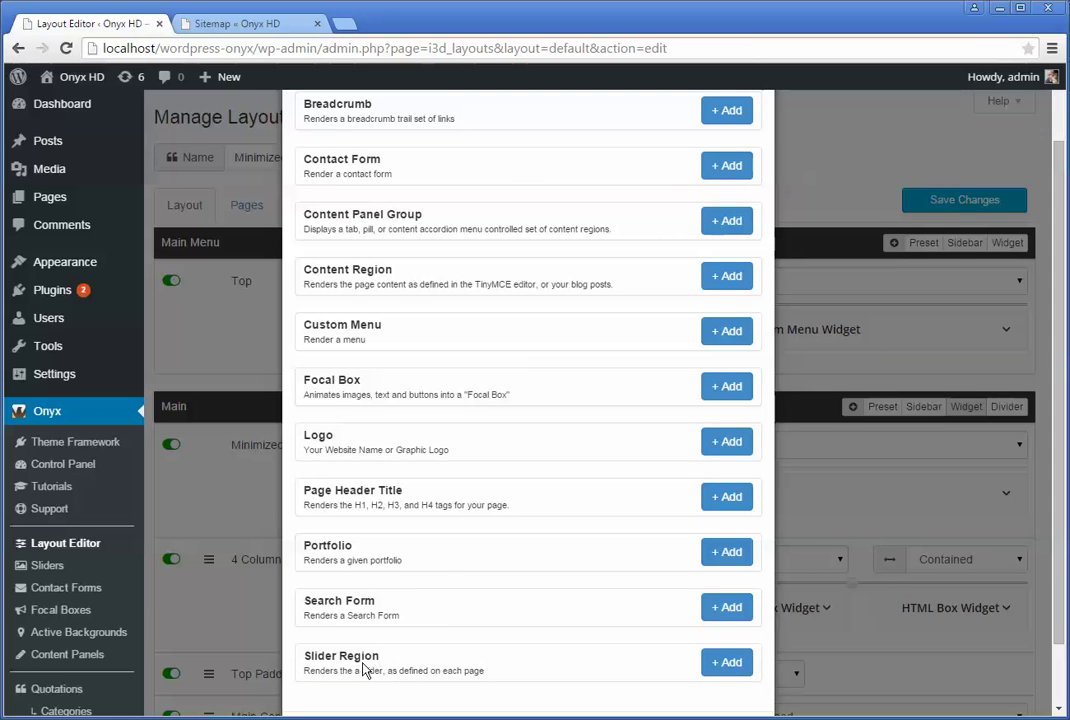
{"action": "scroll", "coordinate": [473, 670], "scroll_direction": "up", "scroll_amount": 2}
{"action": "scroll", "coordinate": [473, 670], "scroll_direction": "down", "scroll_amount": 2}
{"action": "scroll", "coordinate": [518, 661], "scroll_direction": "up", "scroll_amount": 2}
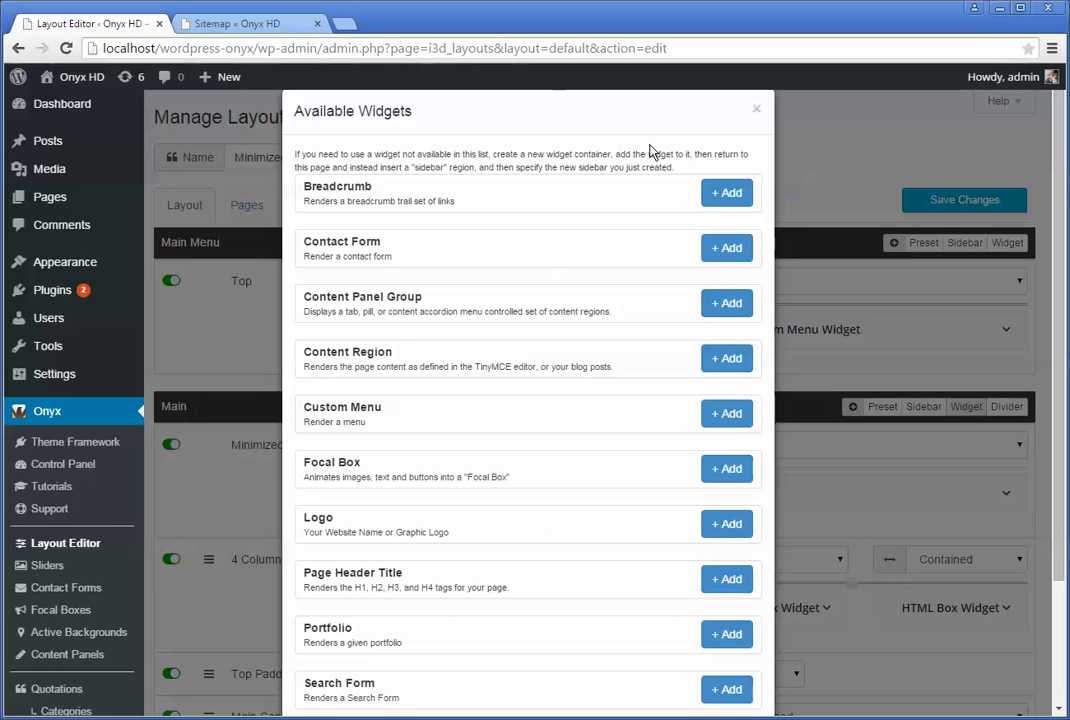
{"action": "left_click", "coordinate": [733, 193]}
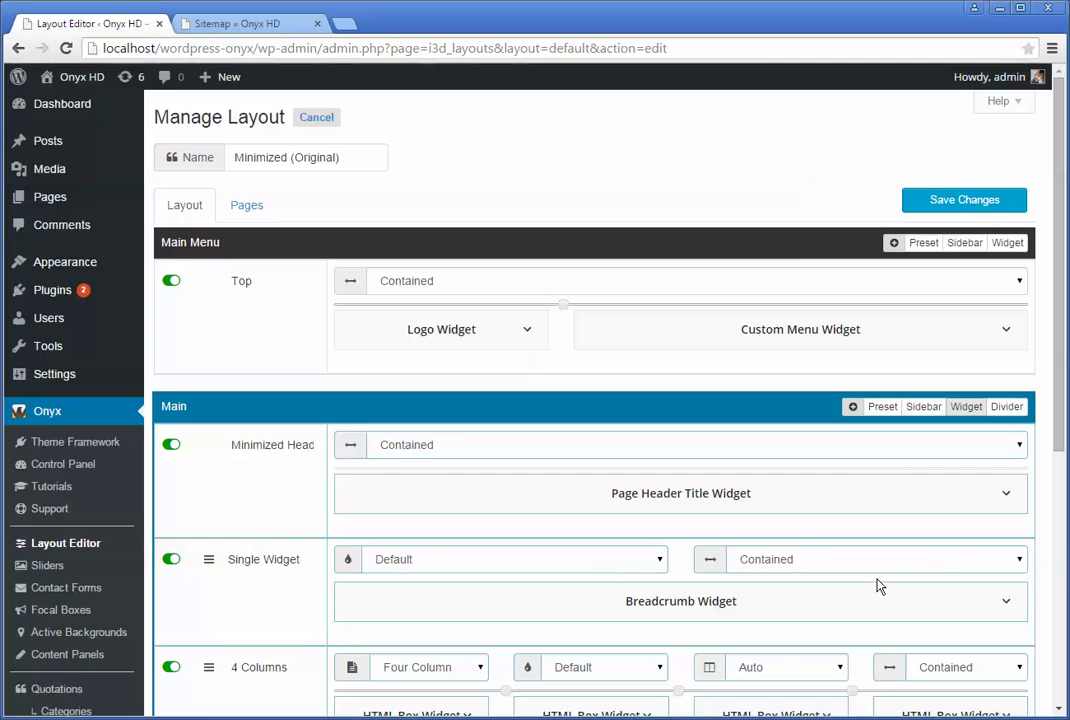
Expand the Breadcrumb widget, keep its Box Style at Default, and save the layout changes
{"action": "left_click", "coordinate": [922, 208]}
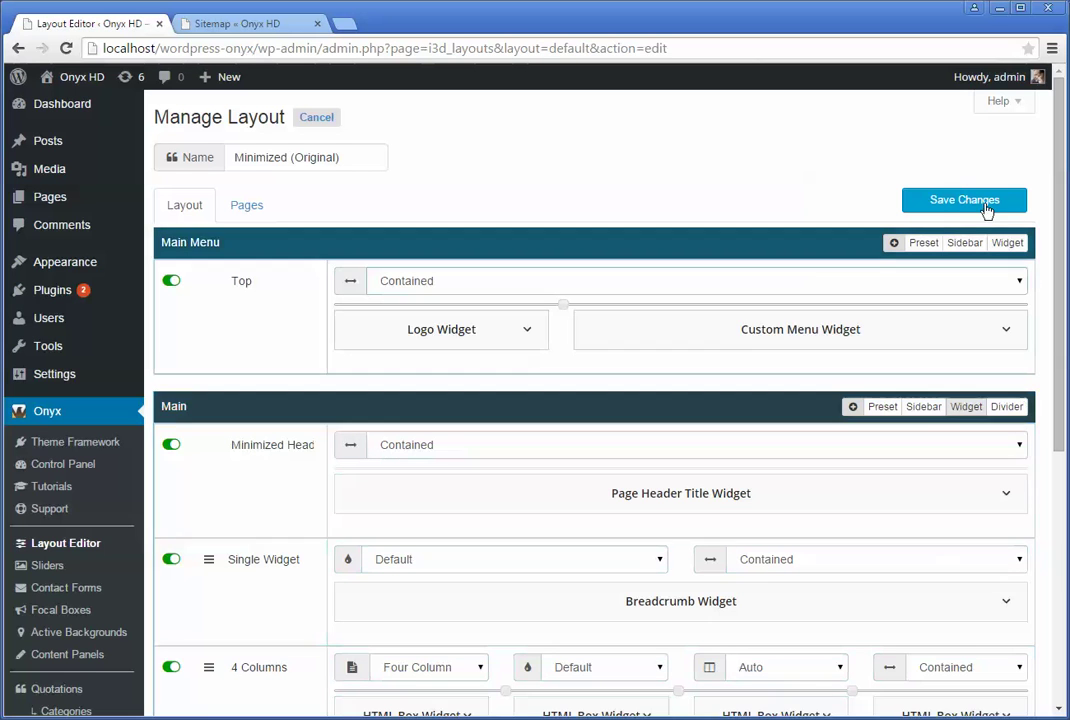
{"action": "left_click", "coordinate": [1002, 606]}
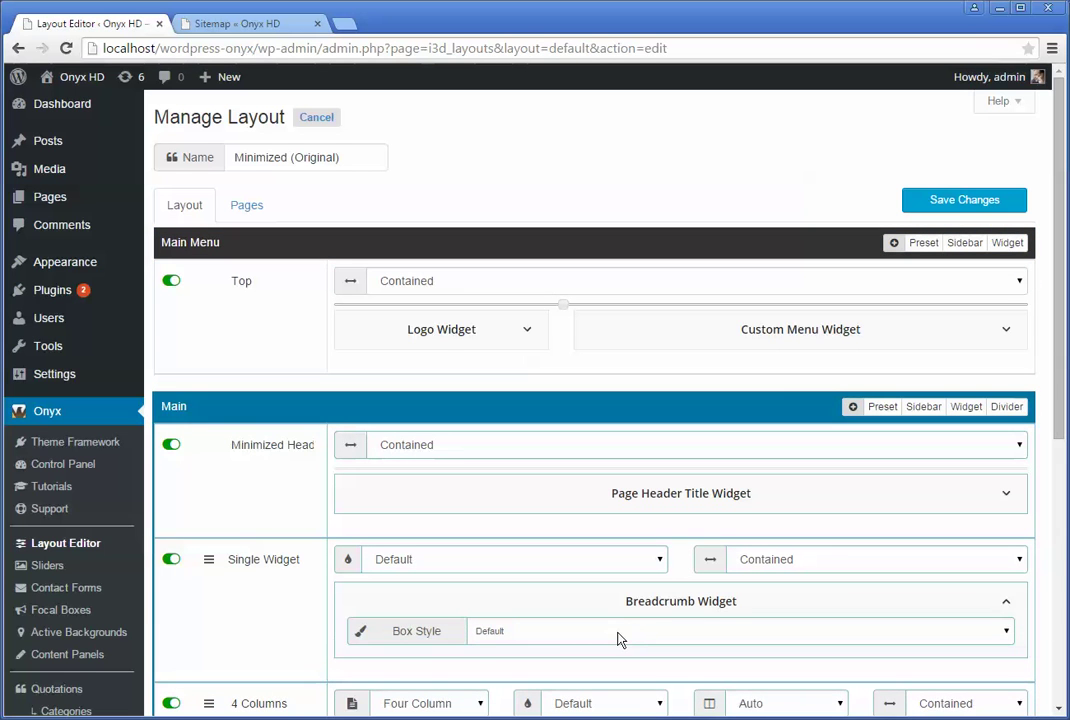
{"action": "left_click", "coordinate": [617, 638]}
{"action": "left_click", "coordinate": [617, 638]}
{"action": "scroll", "coordinate": [420, 617], "scroll_direction": "down", "scroll_amount": 1}
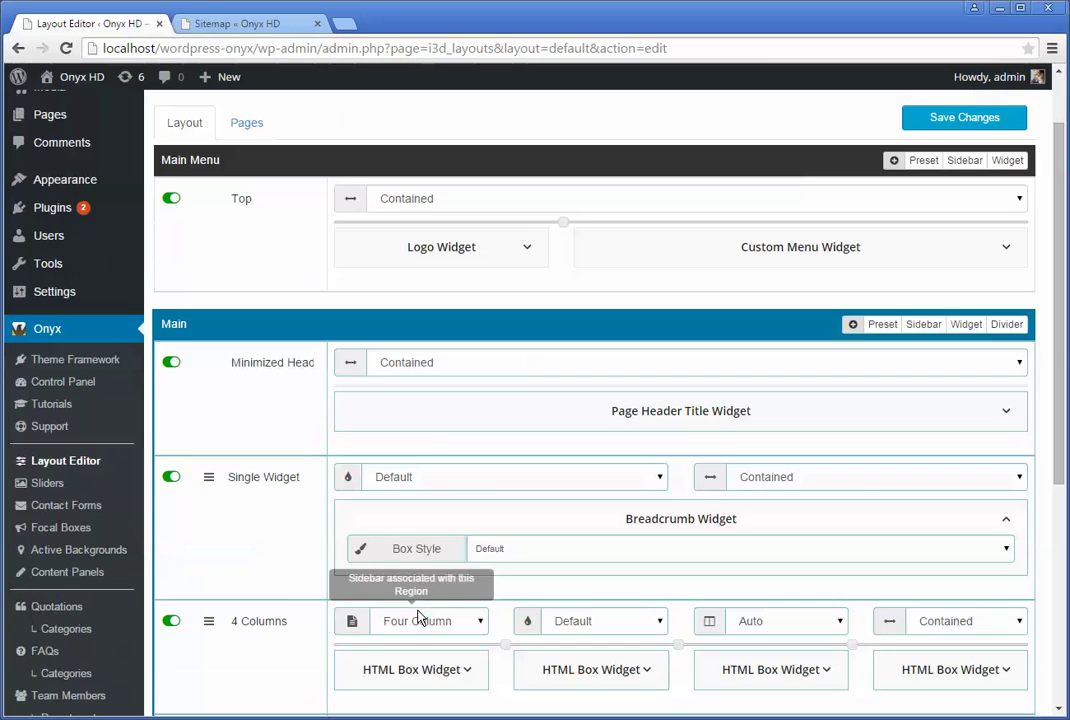
{"action": "left_click", "coordinate": [980, 120]}
Reload the Sitemap page to check the breadcrumb trail above the four columns
{"action": "left_click", "coordinate": [277, 28]}
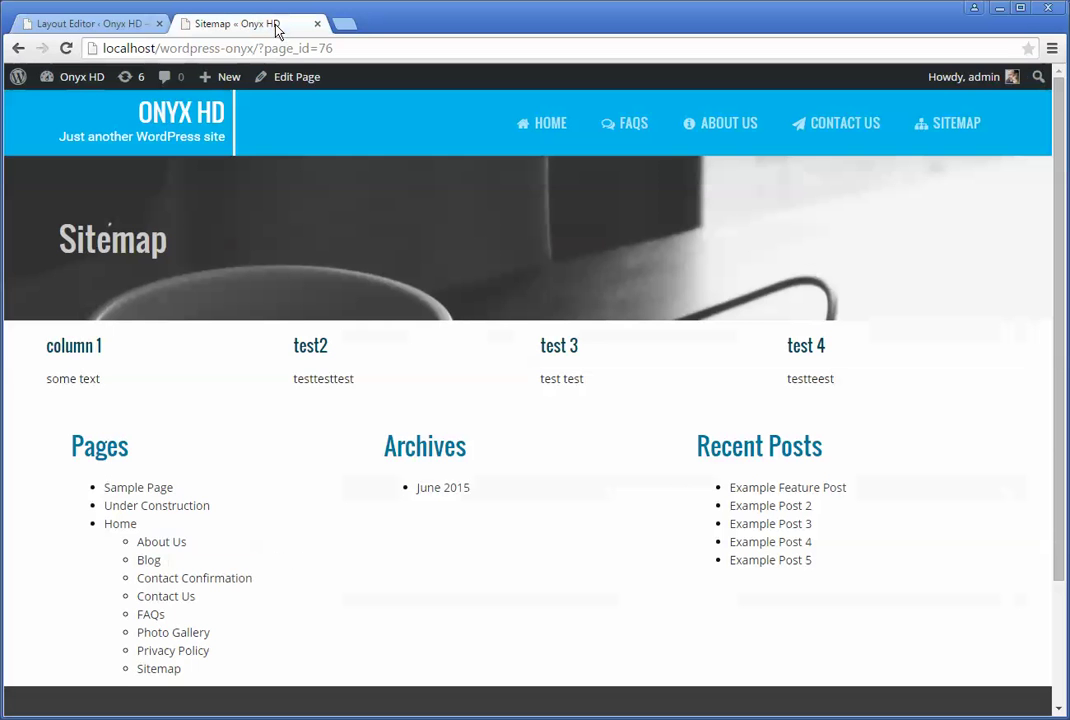
{"action": "left_click", "coordinate": [64, 47]}
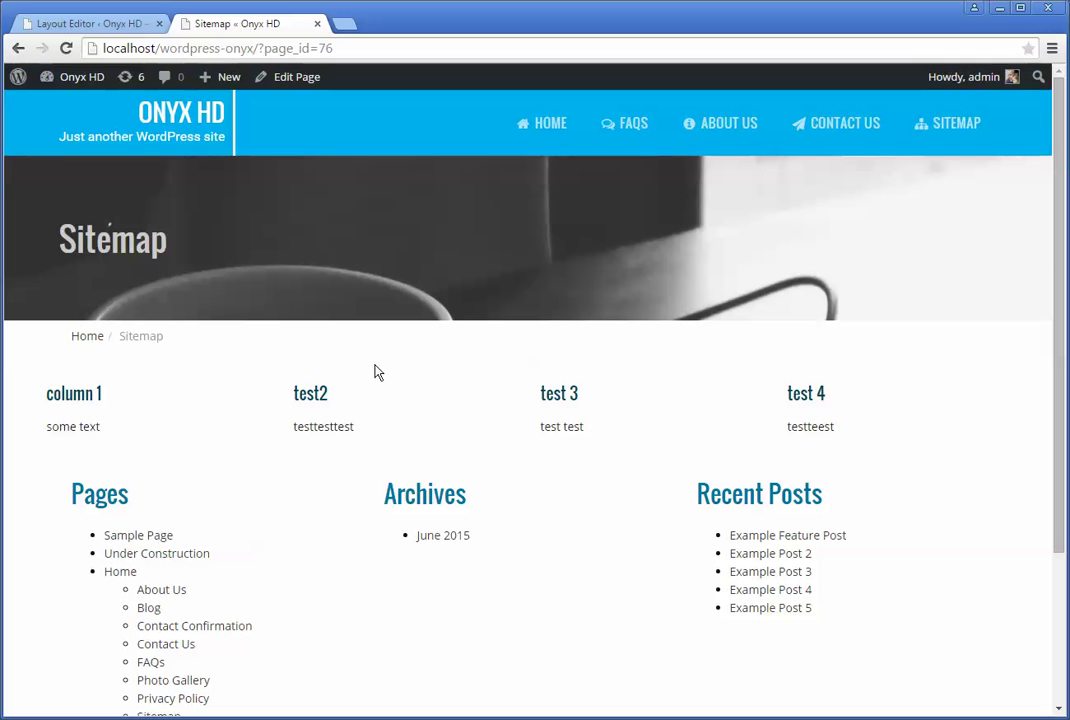
Add a divider row of type None to the layout's Main section and delete that row again
{"action": "left_click", "coordinate": [127, 26]}
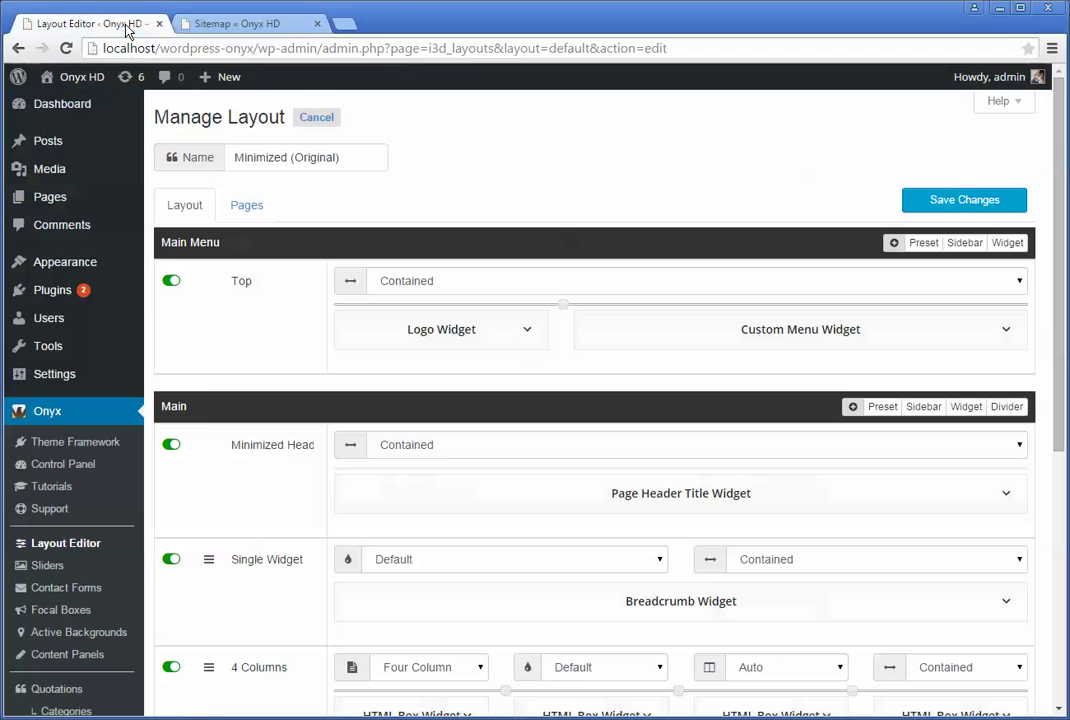
{"action": "left_click", "coordinate": [1006, 407]}
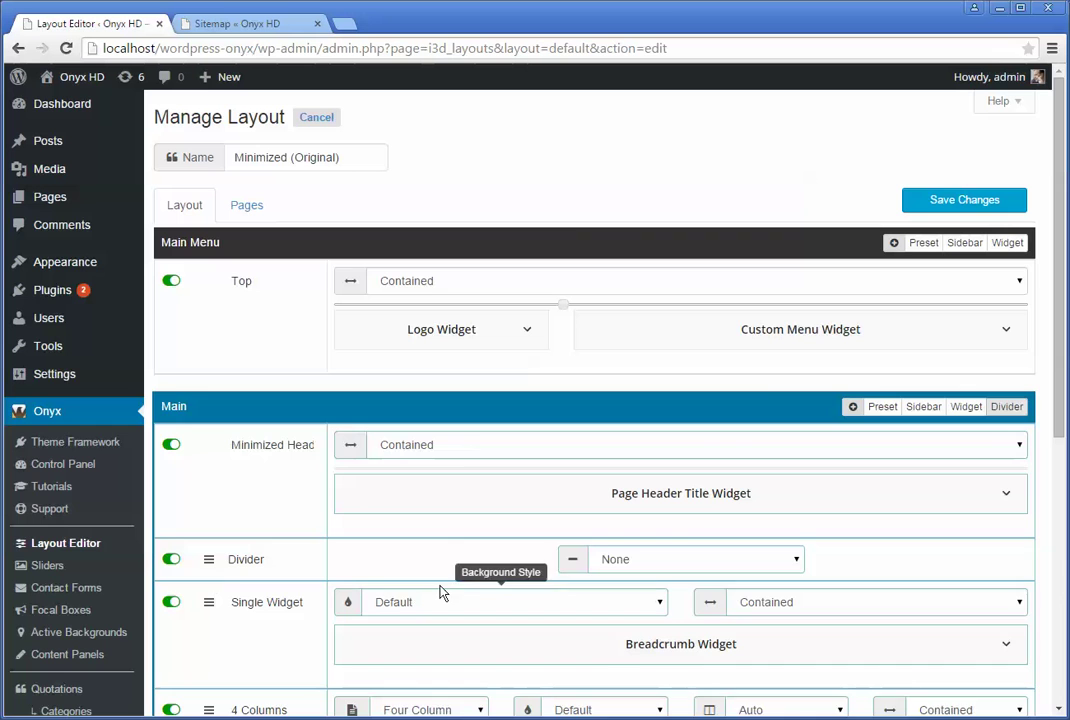
{"action": "scroll", "coordinate": [248, 600], "scroll_direction": "down", "scroll_amount": 1}
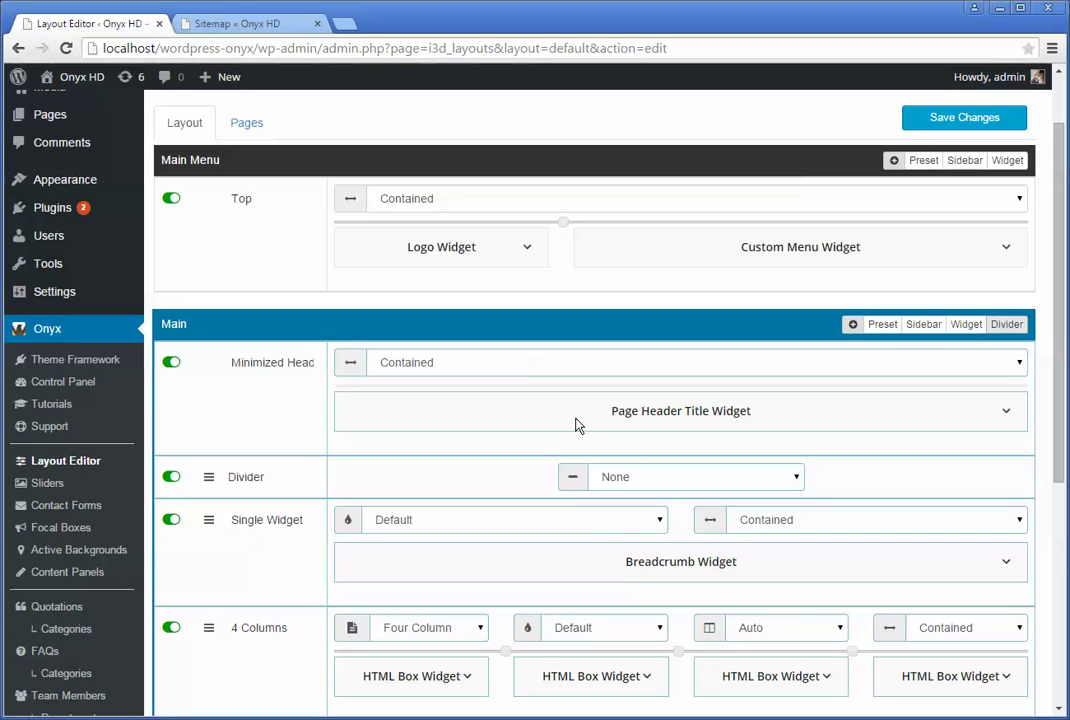
{"action": "left_click", "coordinate": [648, 487]}
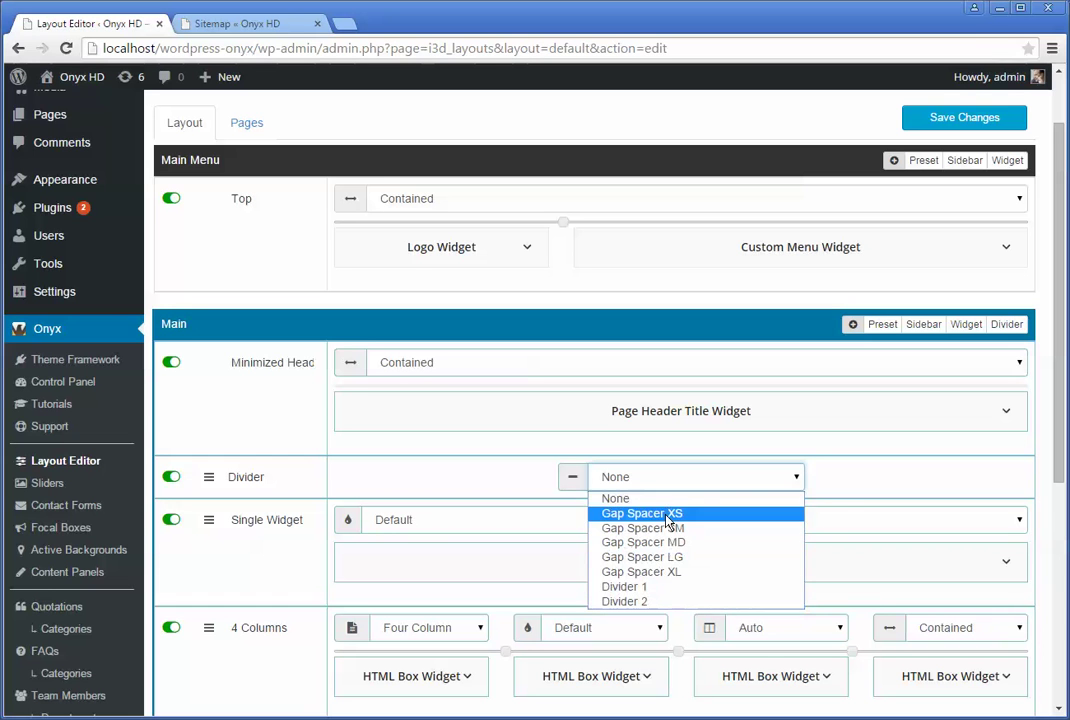
{"action": "left_click", "coordinate": [612, 497]}
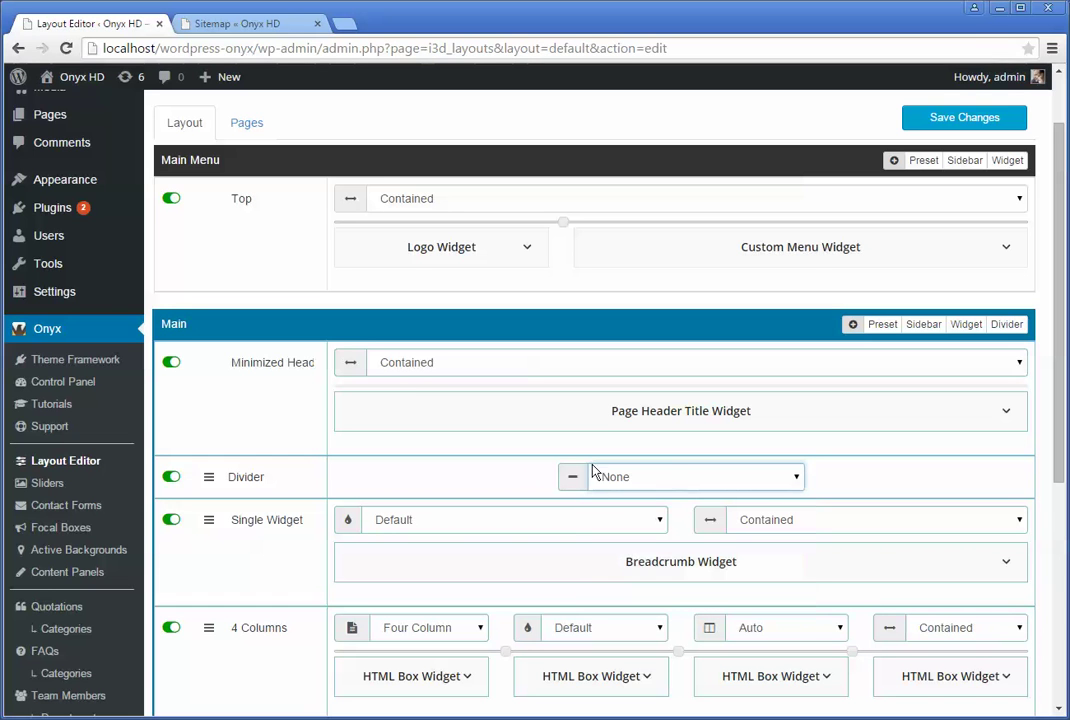
{"action": "left_click", "coordinate": [171, 478]}
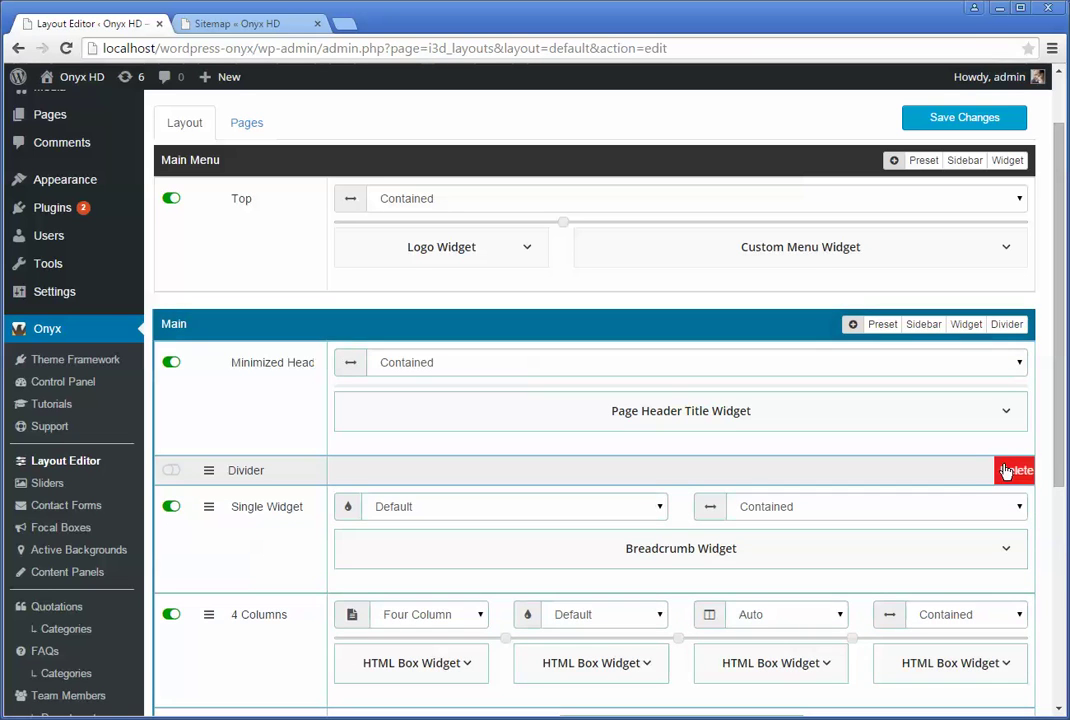
{"action": "left_click", "coordinate": [1012, 470]}
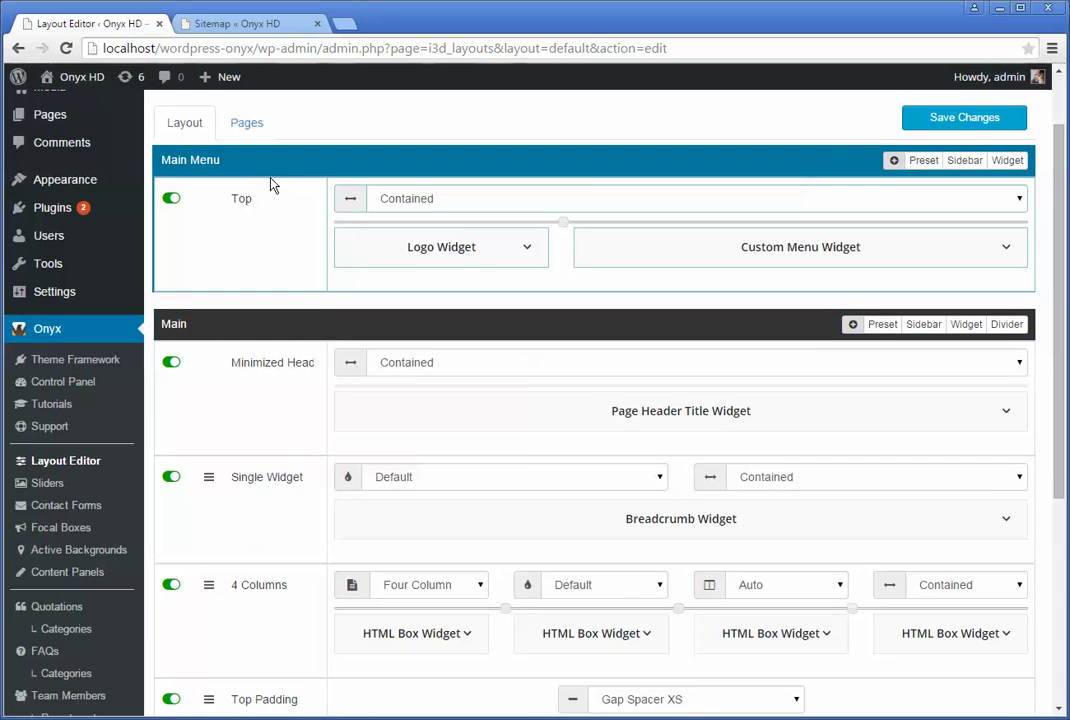
Look over the layout's rows down to the Footer and save the layout changes
{"action": "scroll", "coordinate": [270, 185], "scroll_direction": "down", "scroll_amount": 5}
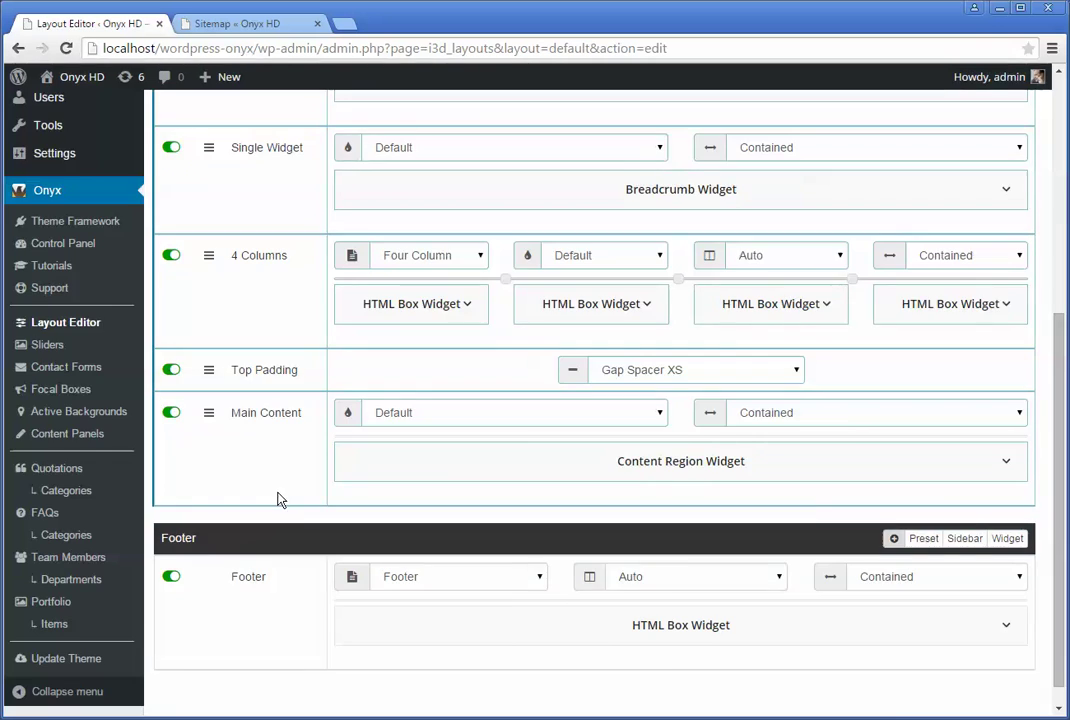
{"action": "scroll", "coordinate": [280, 500], "scroll_direction": "up", "scroll_amount": 2}
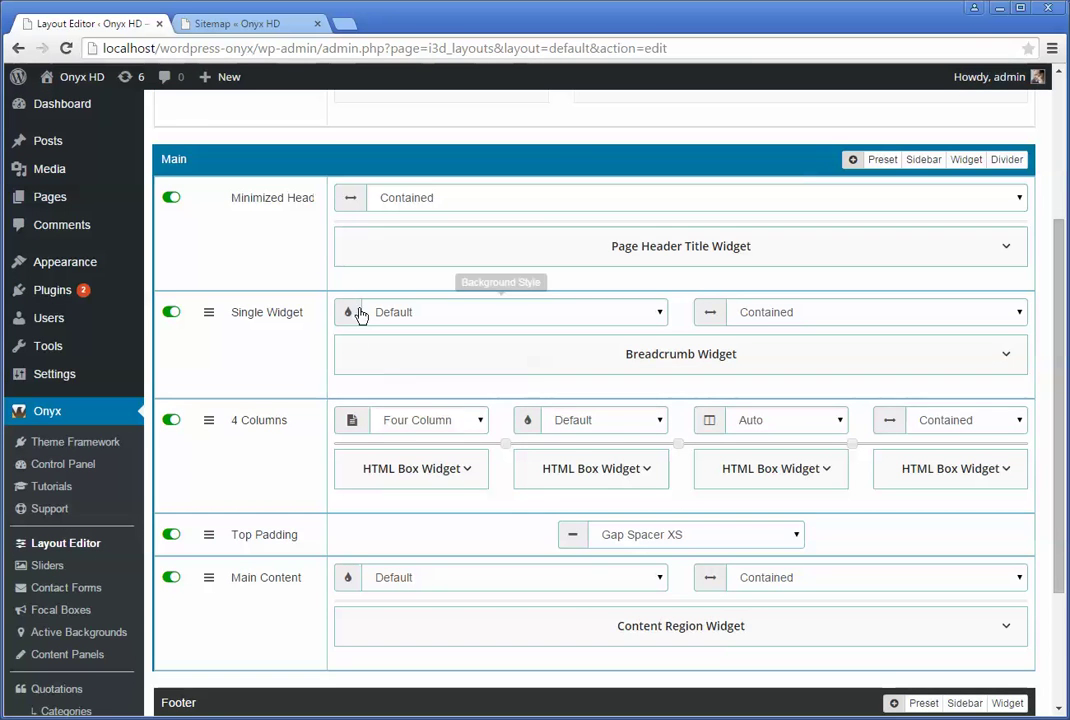
{"action": "scroll", "coordinate": [322, 310], "scroll_direction": "up", "scroll_amount": 1}
{"action": "scroll", "coordinate": [287, 327], "scroll_direction": "up", "scroll_amount": 2}
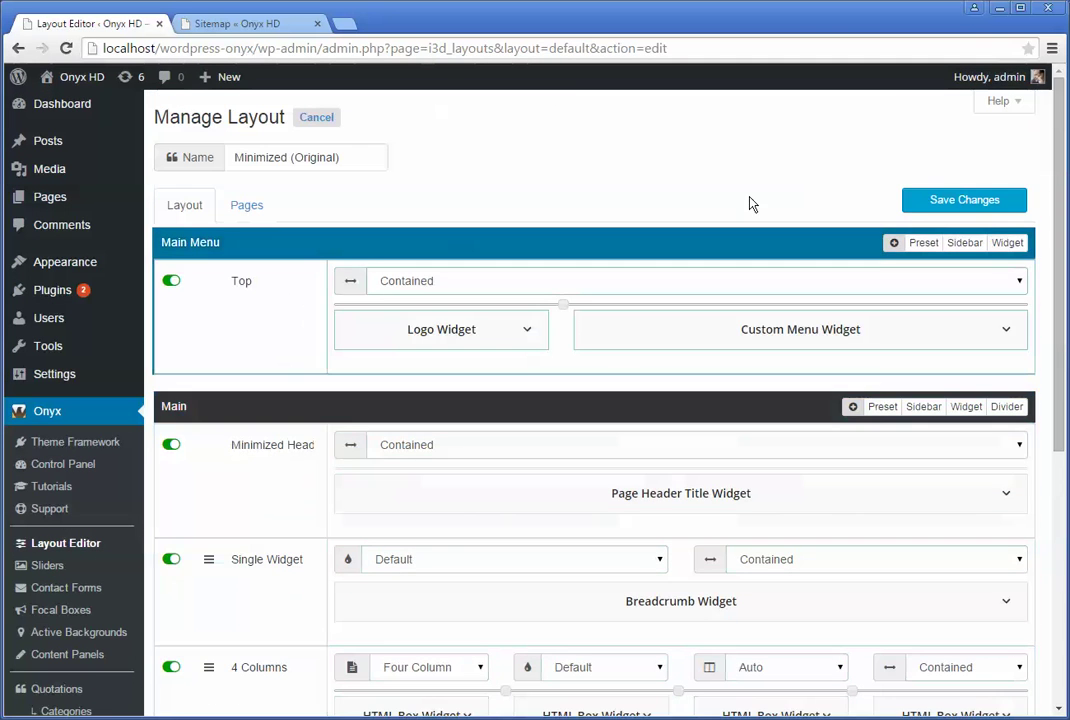
{"action": "left_click", "coordinate": [1011, 201]}
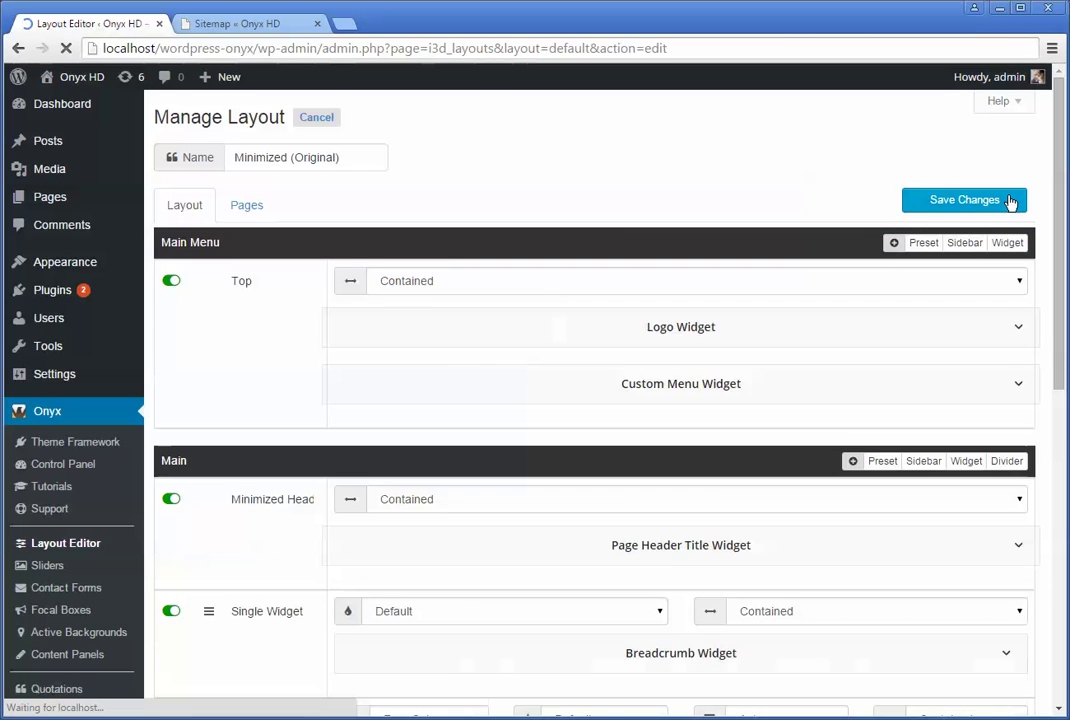
Mark the About Us and Blog pages for assignment to the Minimized (Original) layout
{"action": "left_click", "coordinate": [236, 207]}
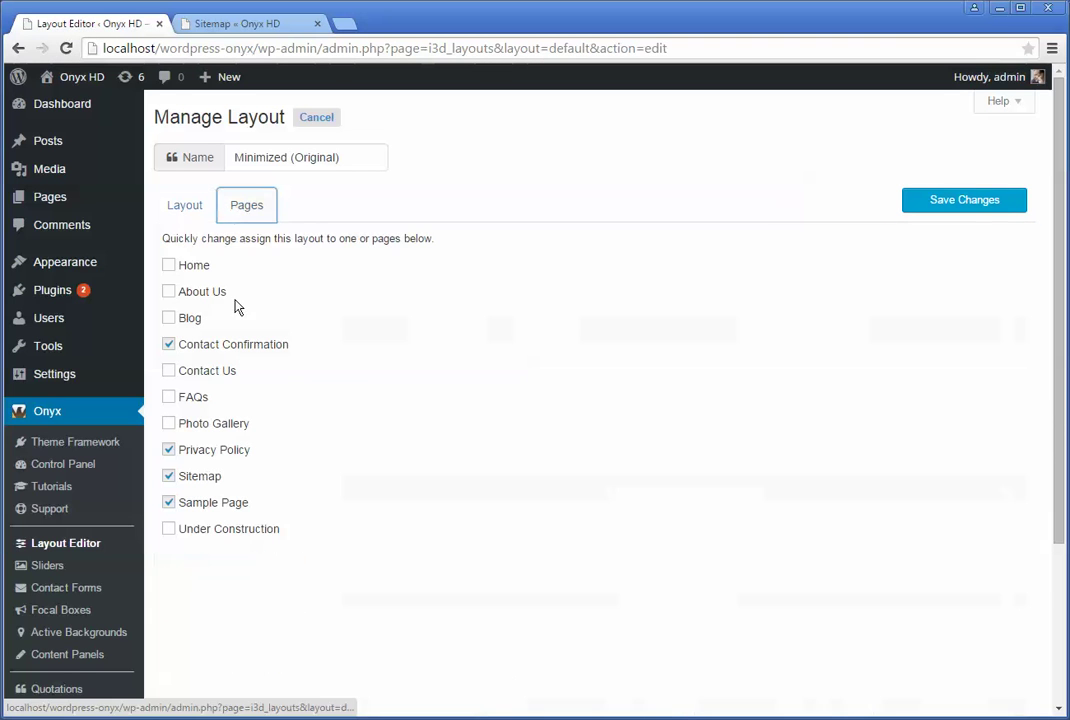
{"action": "left_click", "coordinate": [169, 292]}
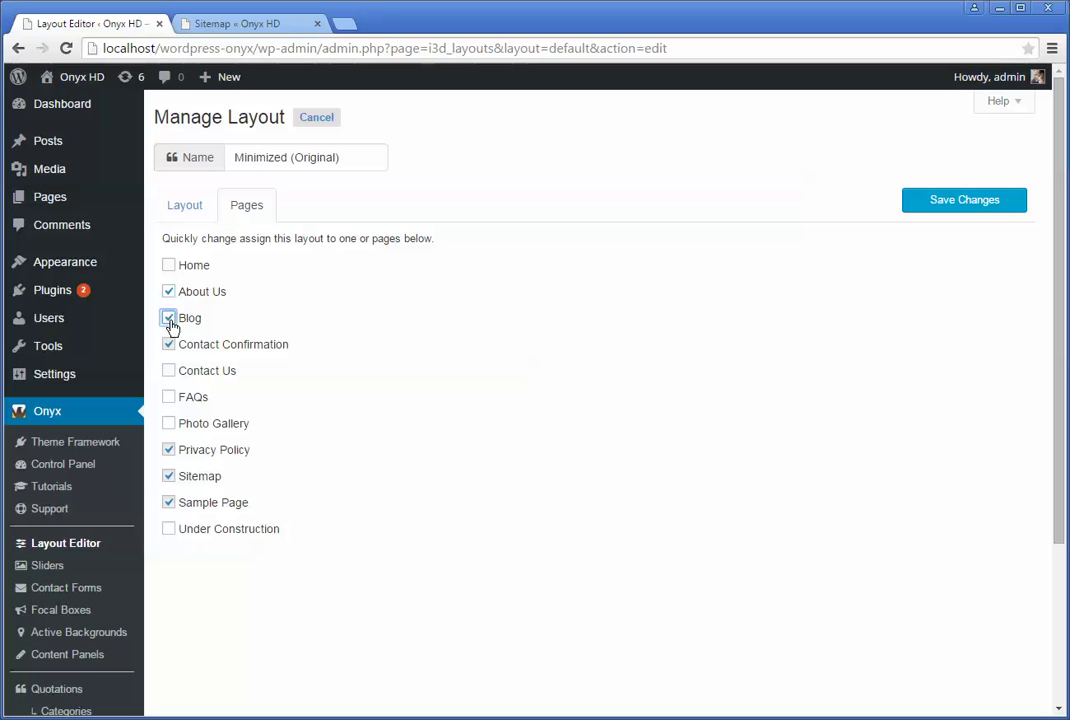
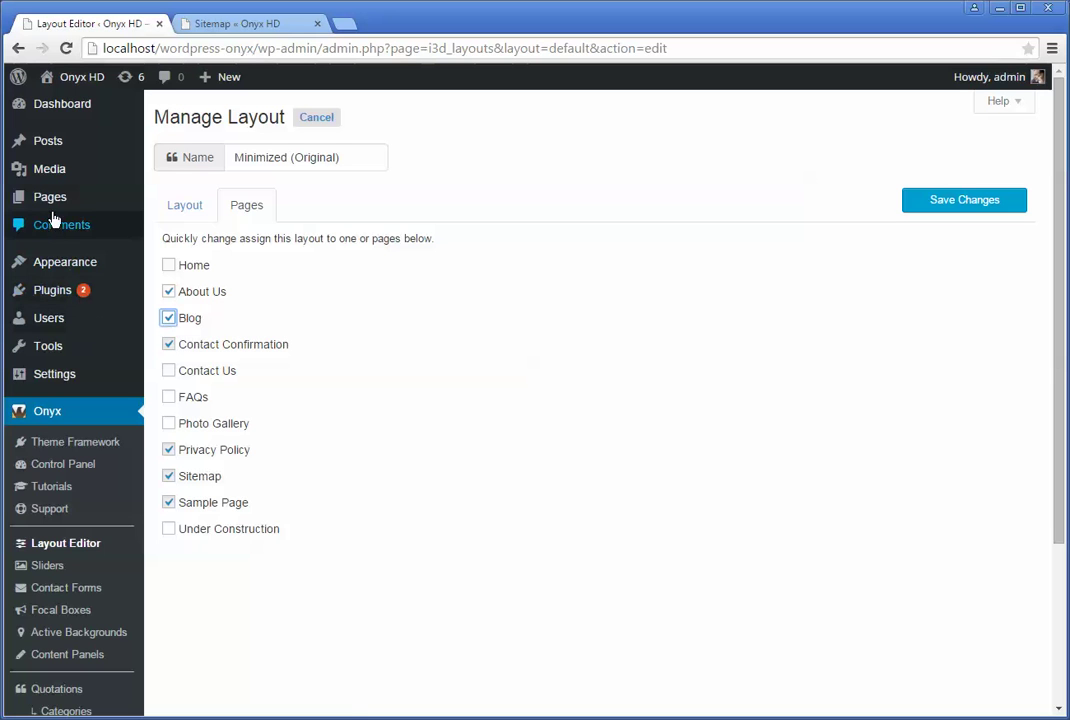
Open the Sitemap page for editing from the list of all pages
{"action": "mouse_move", "coordinate": [54, 211]}
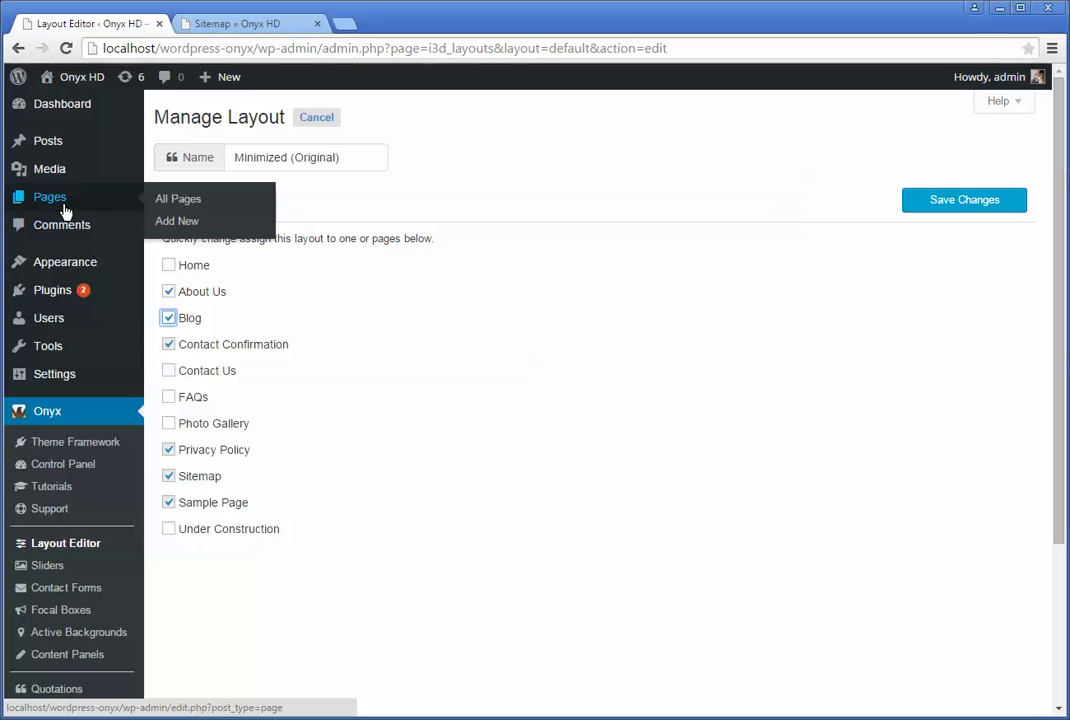
{"action": "left_click", "coordinate": [197, 207]}
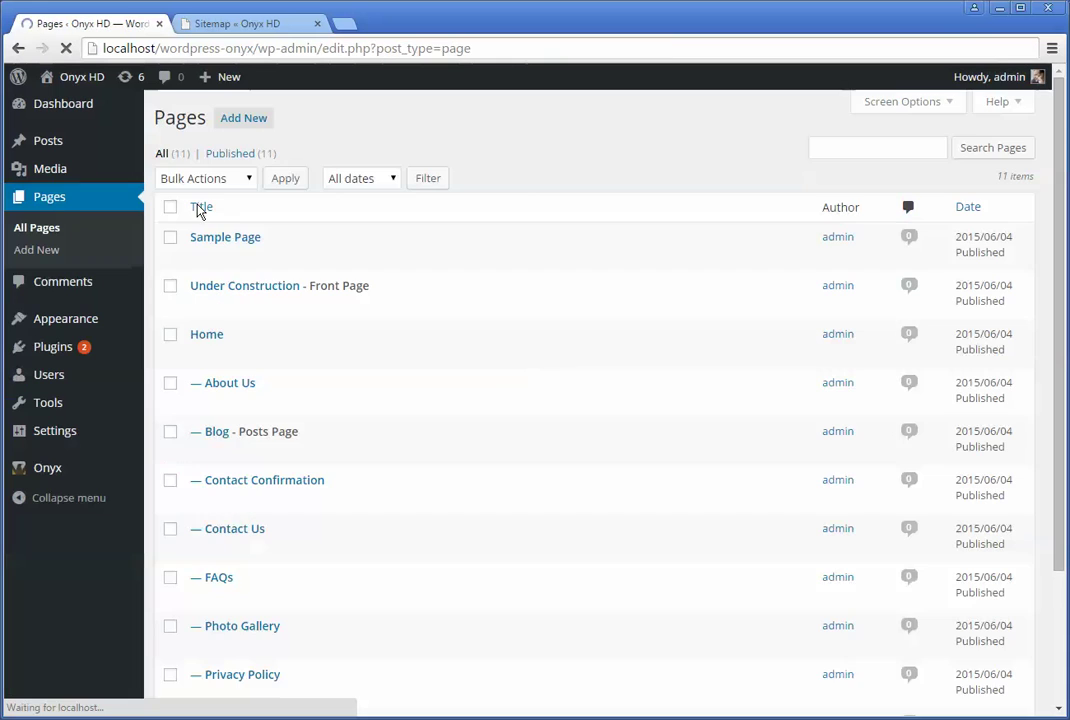
{"action": "scroll", "coordinate": [359, 614], "scroll_direction": "down", "scroll_amount": 1}
{"action": "scroll", "coordinate": [359, 614], "scroll_direction": "down", "scroll_amount": 2}
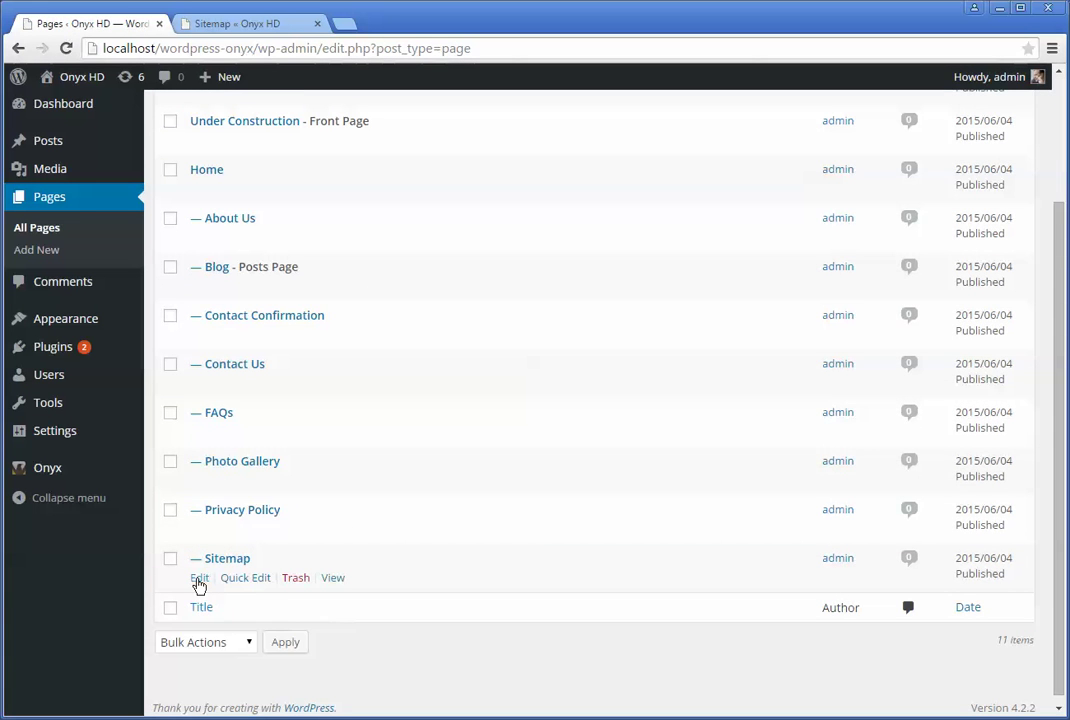
{"action": "left_click", "coordinate": [199, 579]}
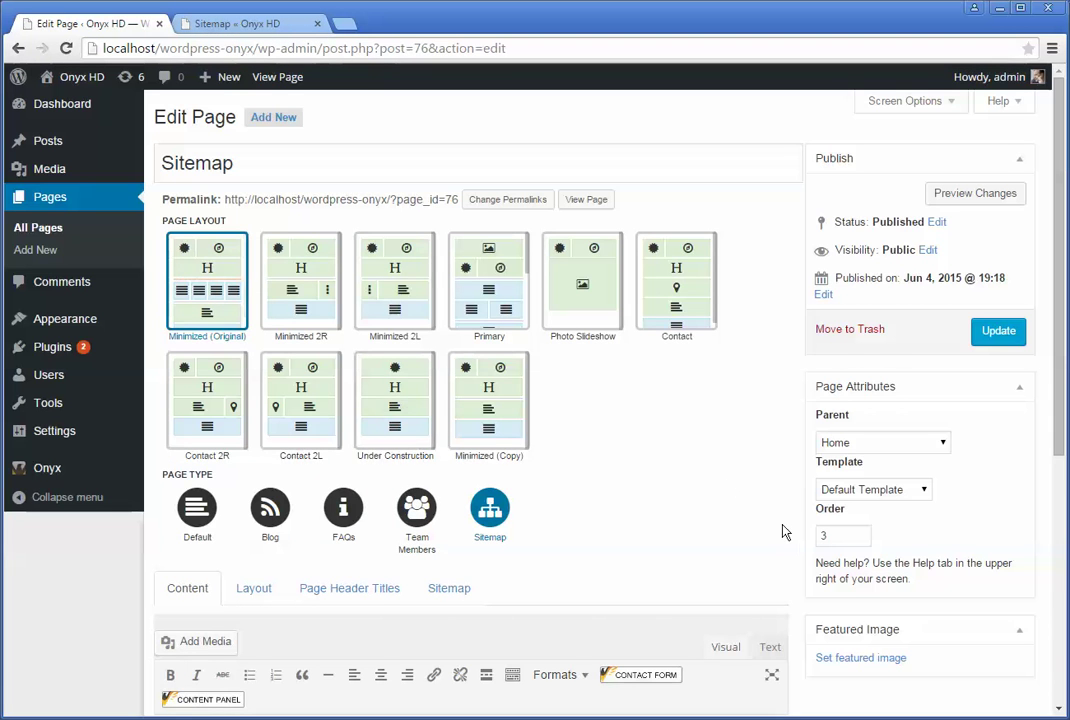
Examine the Sitemap page's layout and page type choices and compare them with the live page
{"action": "scroll", "coordinate": [705, 485], "scroll_direction": "down", "scroll_amount": 2}
{"action": "scroll", "coordinate": [700, 480], "scroll_direction": "up", "scroll_amount": 1}
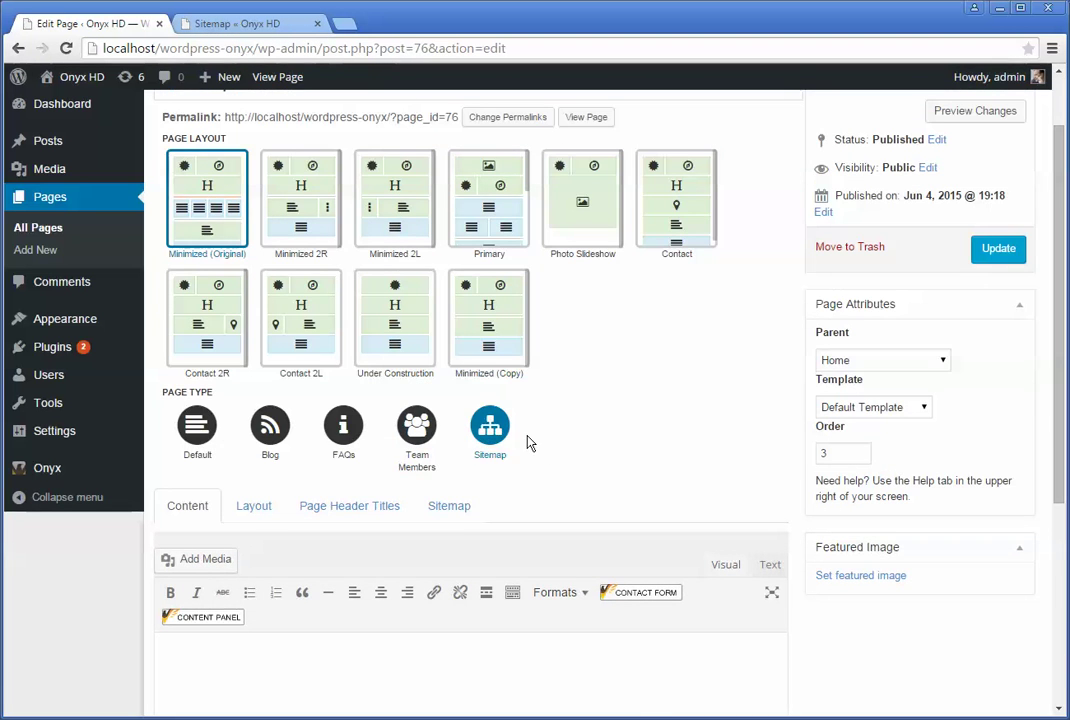
{"action": "scroll", "coordinate": [620, 475], "scroll_direction": "down", "scroll_amount": 2}
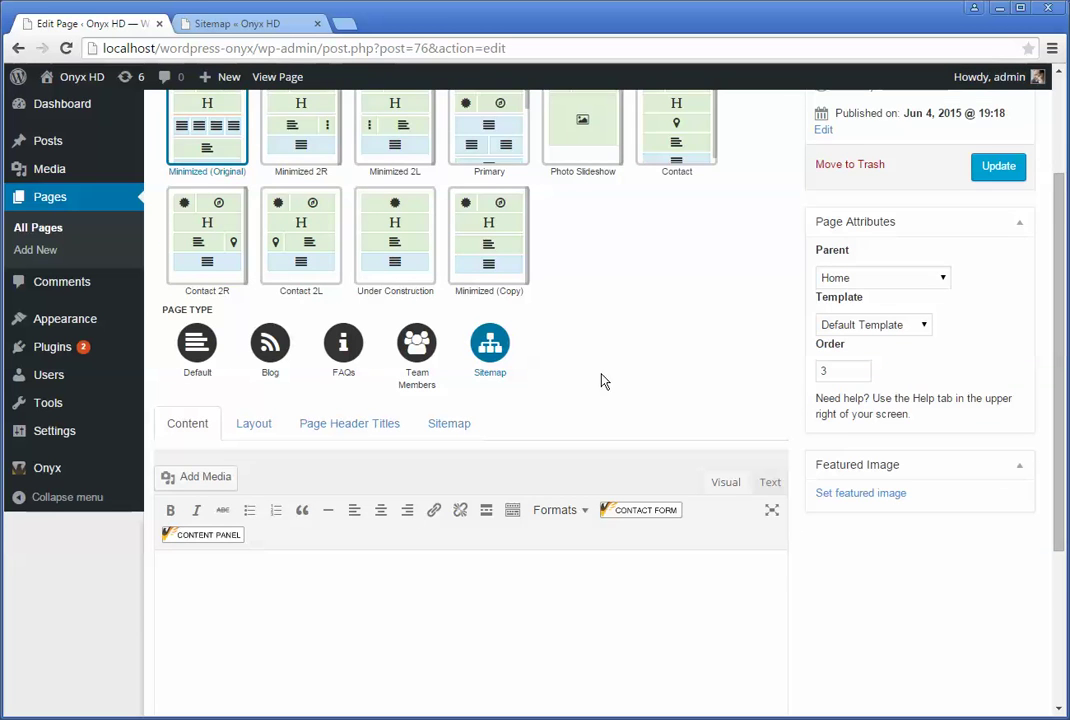
{"action": "scroll", "coordinate": [620, 310], "scroll_direction": "up", "scroll_amount": 3}
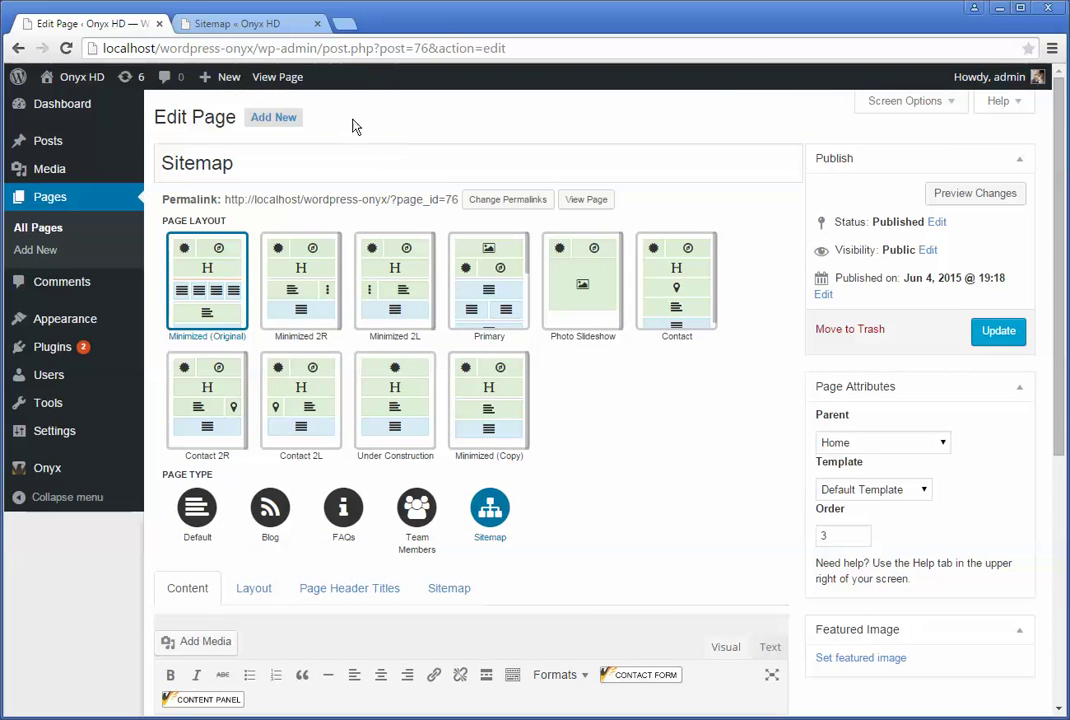
{"action": "left_click", "coordinate": [270, 28]}
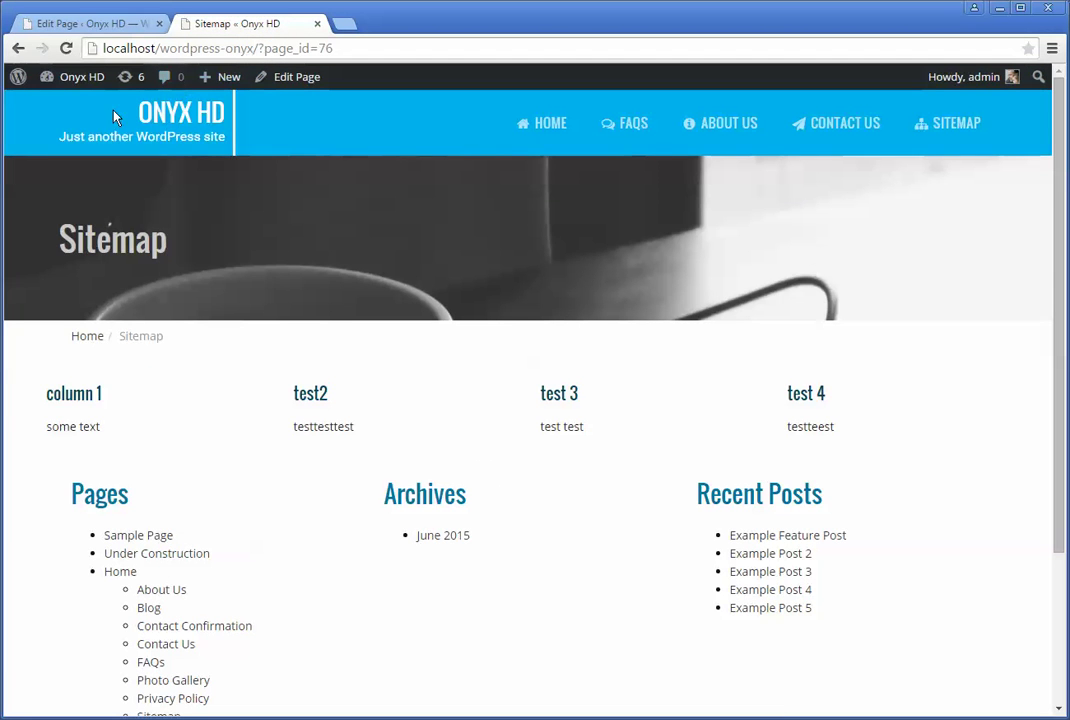
{"action": "left_click", "coordinate": [126, 26]}
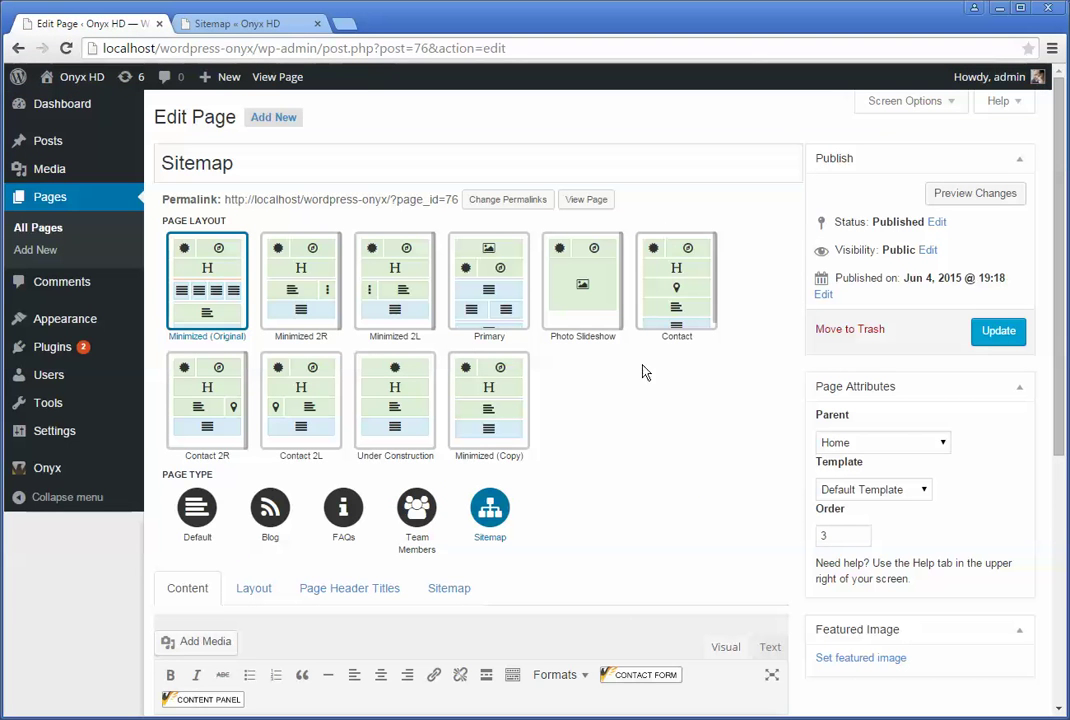
Open the Sitemap page's own layout settings and expand the Logo widget's options
{"action": "left_click", "coordinate": [250, 587]}
{"action": "scroll", "coordinate": [575, 588], "scroll_direction": "down", "scroll_amount": 3}
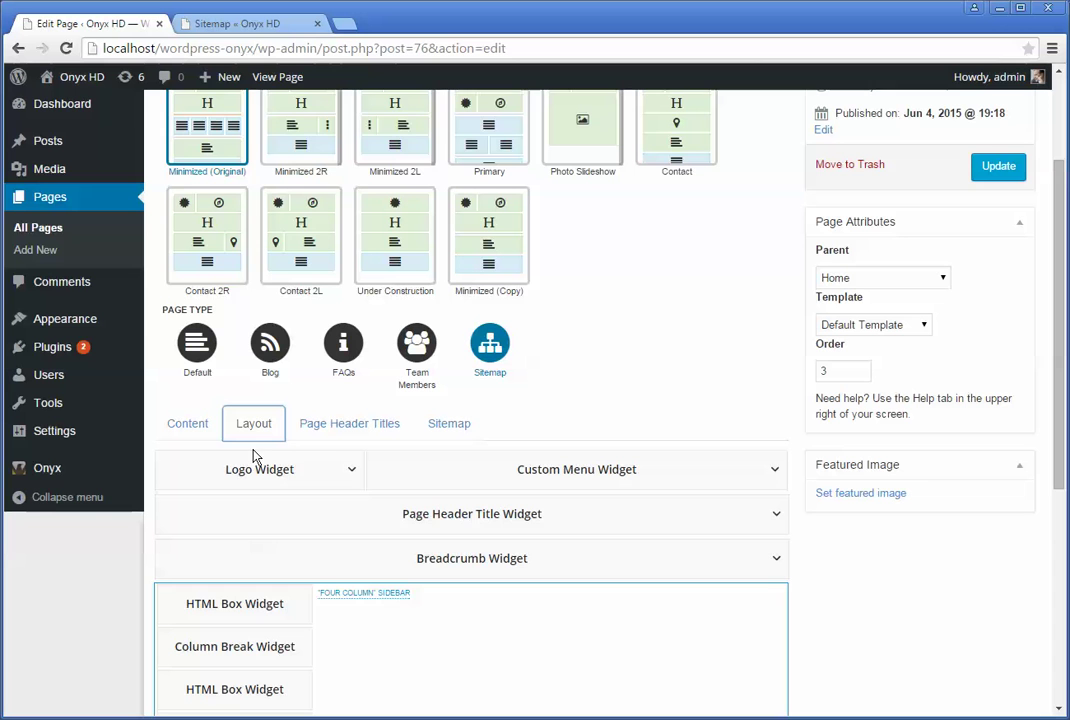
{"action": "left_click", "coordinate": [353, 470]}
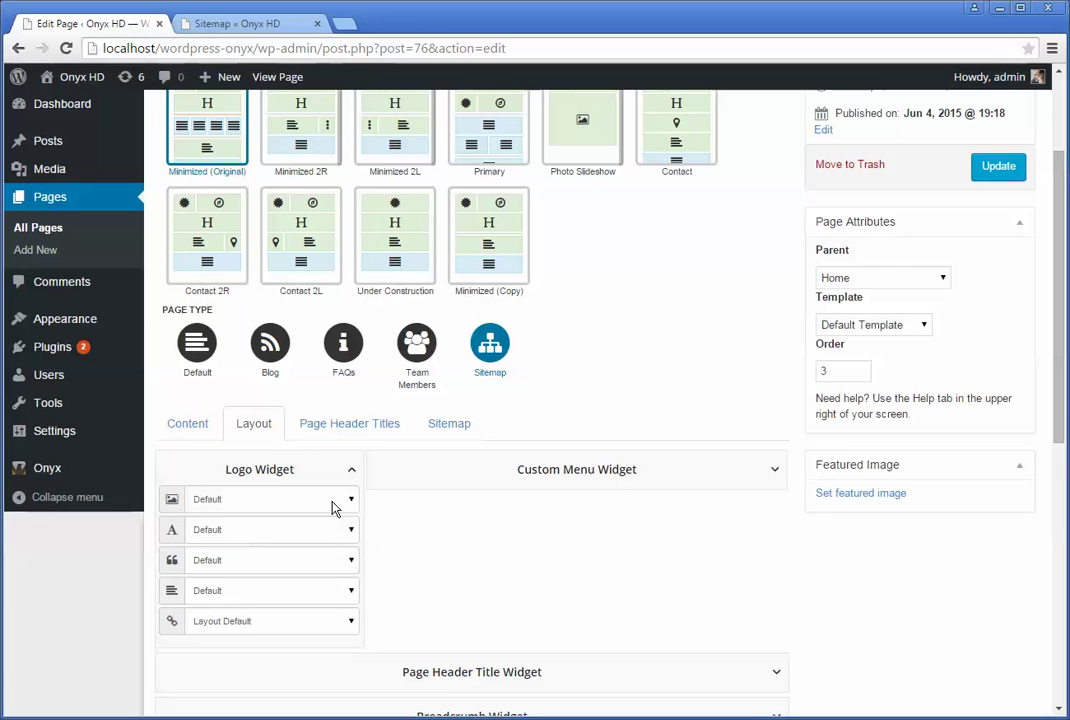
Set the Logo widget's website name to the custom text "Cool WEB" and update the Sitemap page
{"action": "left_click", "coordinate": [340, 501]}
{"action": "left_click", "coordinate": [334, 507]}
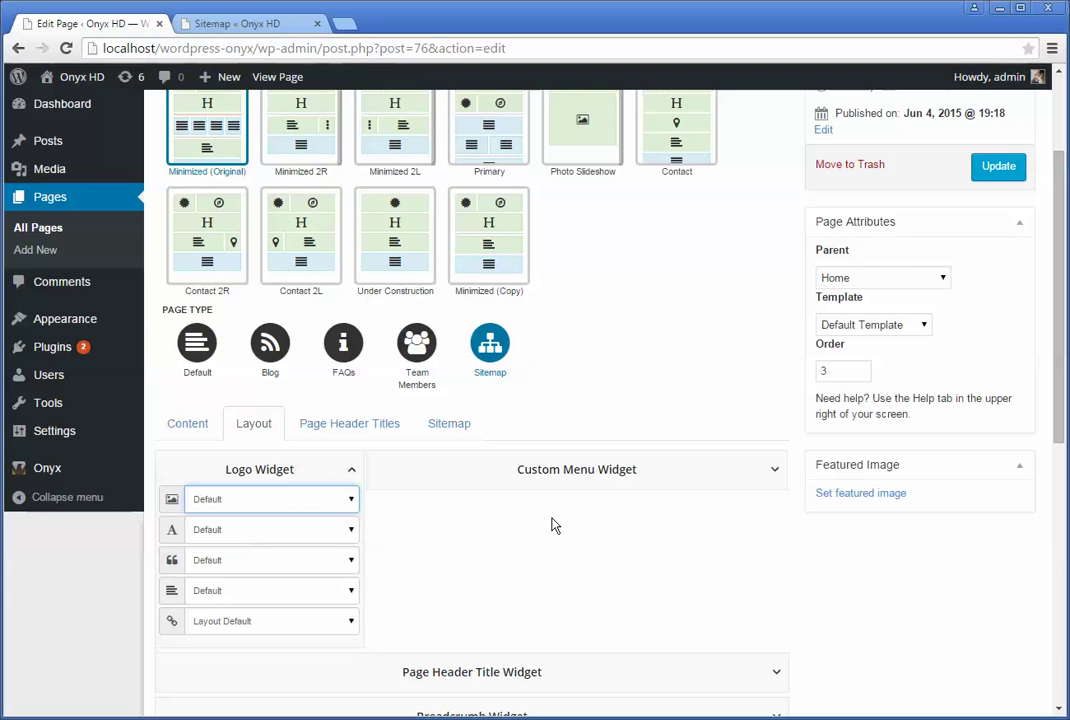
{"action": "left_click", "coordinate": [229, 537]}
{"action": "left_click", "coordinate": [229, 537]}
{"action": "left_click", "coordinate": [229, 537]}
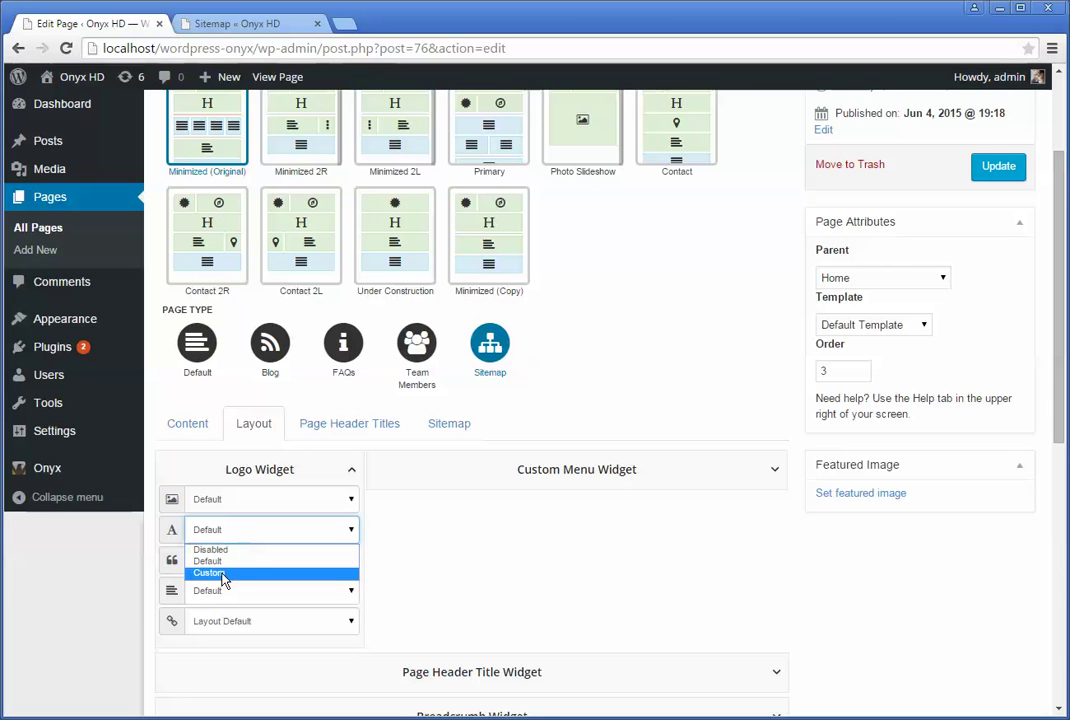
{"action": "left_click", "coordinate": [224, 575]}
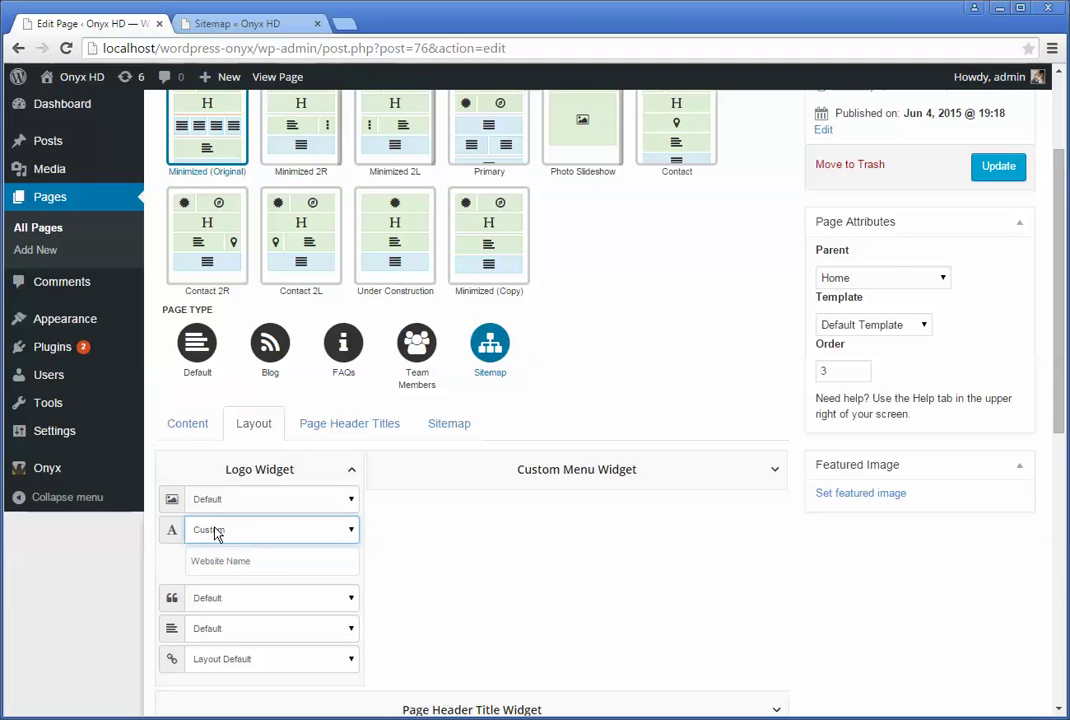
{"action": "left_click", "coordinate": [215, 531]}
{"action": "left_click", "coordinate": [229, 529]}
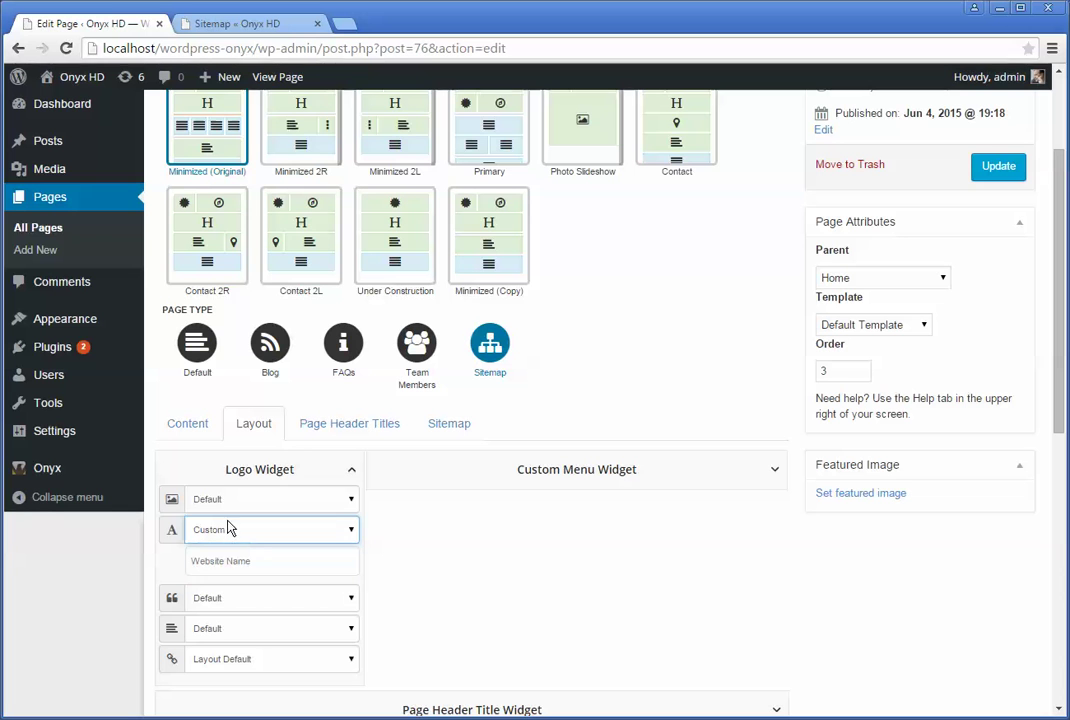
{"action": "left_click", "coordinate": [270, 561]}
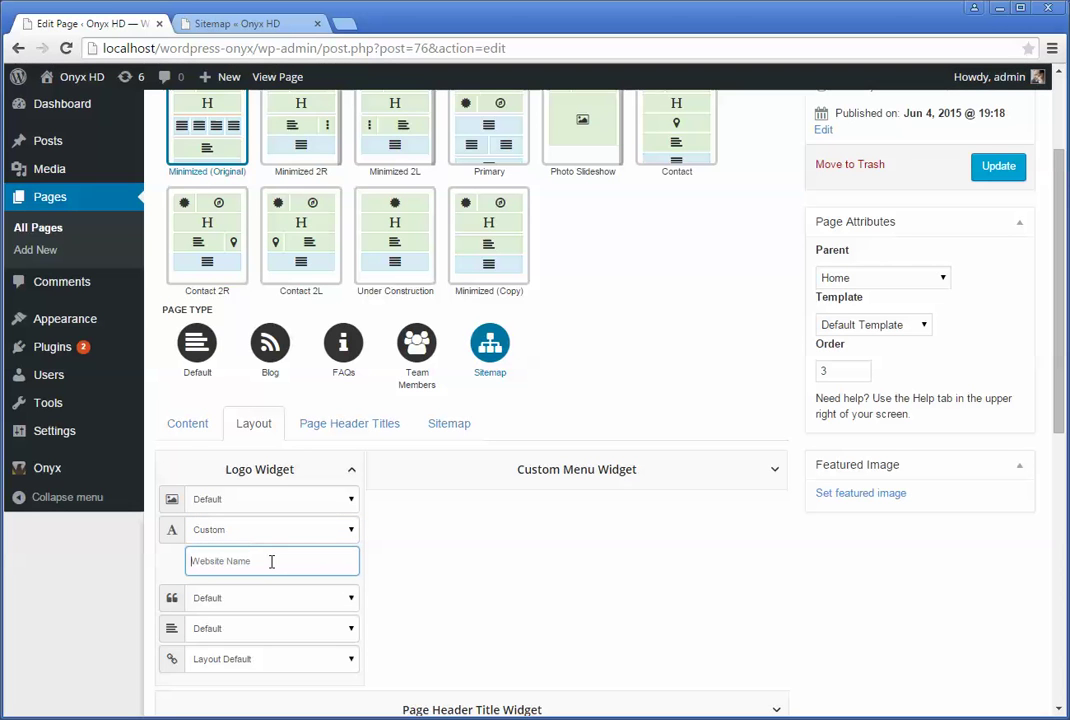
{"action": "type", "text": "ool WEB"}
{"action": "left_click", "coordinate": [995, 172]}
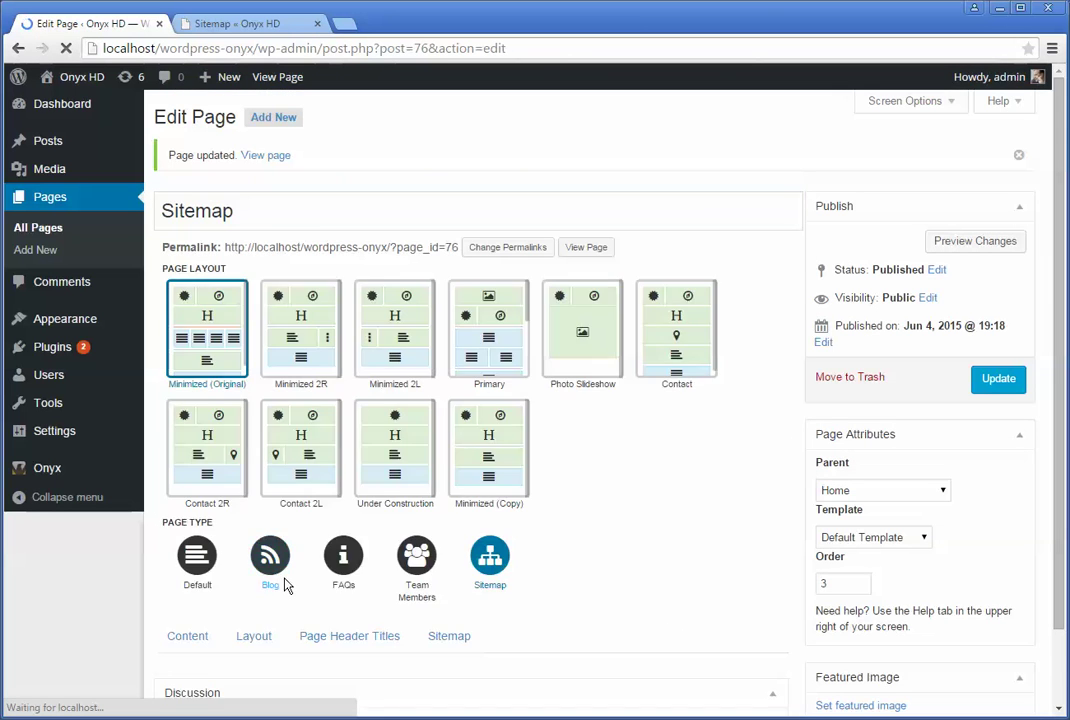
Reopen the Logo widget's layout options and reload the live Sitemap page to check its website name
{"action": "scroll", "coordinate": [366, 614], "scroll_direction": "down", "scroll_amount": 2}
{"action": "left_click", "coordinate": [351, 519]}
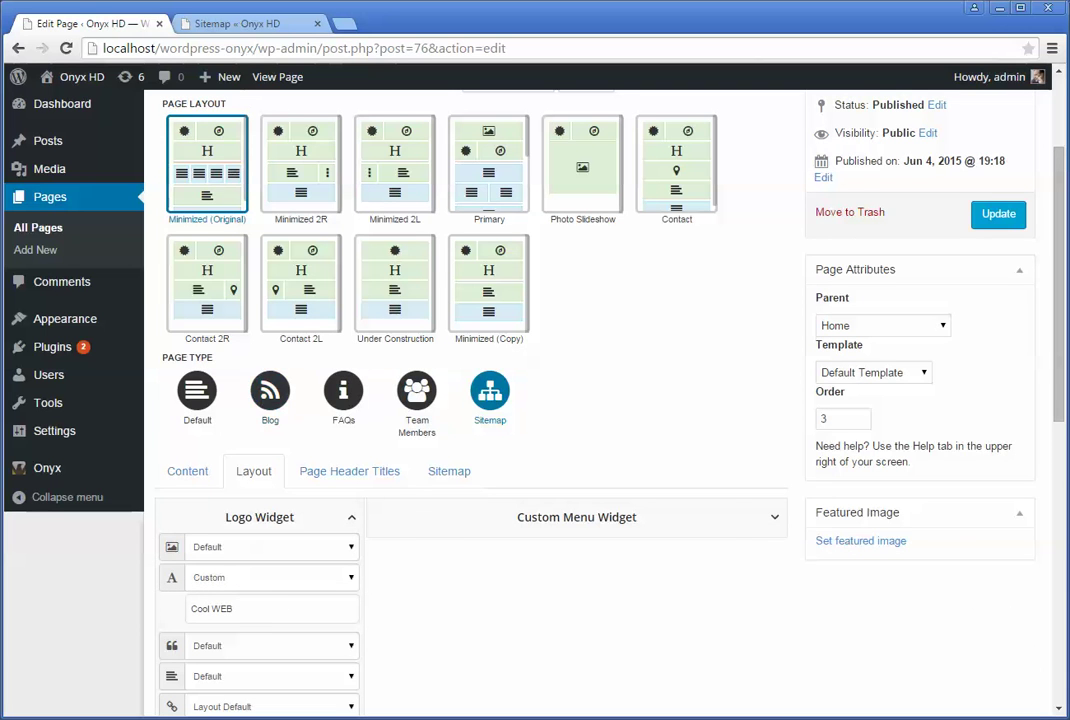
{"action": "left_click", "coordinate": [200, 22]}
{"action": "key", "text": "F5"}
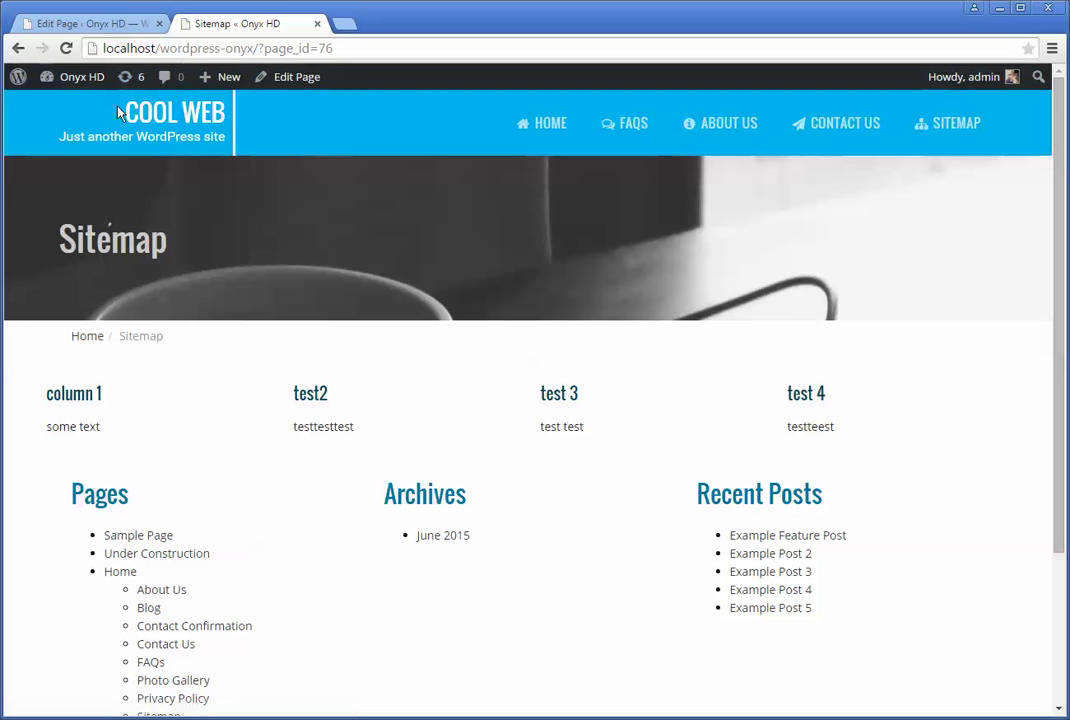
Set the Page Header Title widget's alignment to Right in the Sitemap page's layout settings and update the page
{"action": "left_click", "coordinate": [114, 31]}
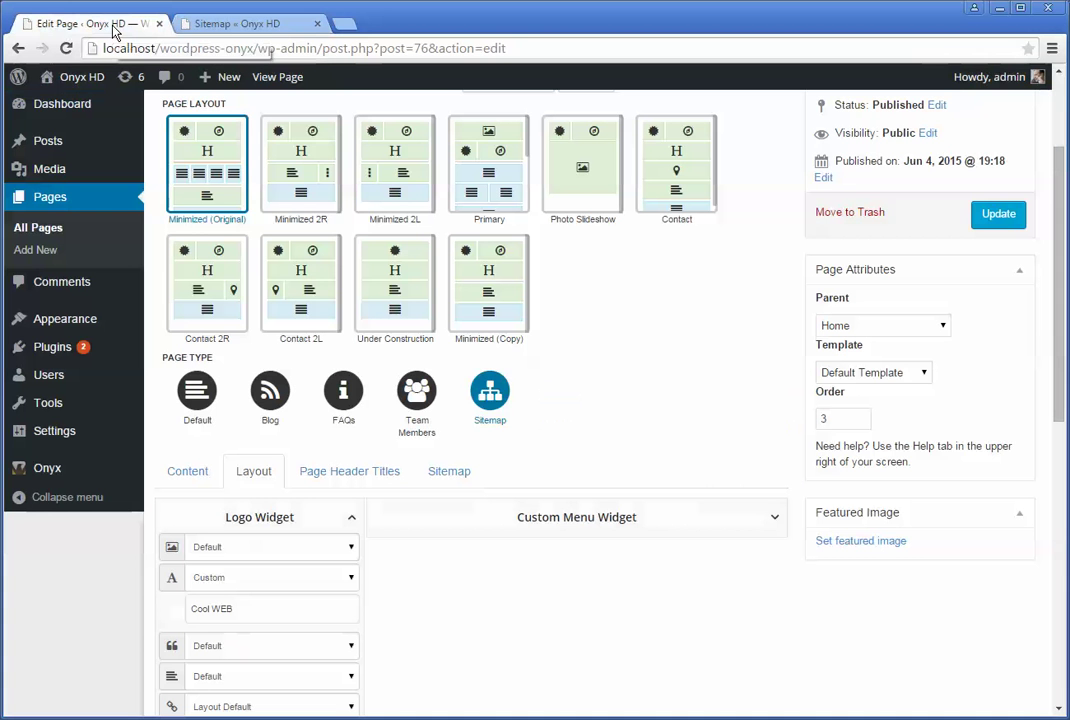
{"action": "left_click", "coordinate": [349, 522]}
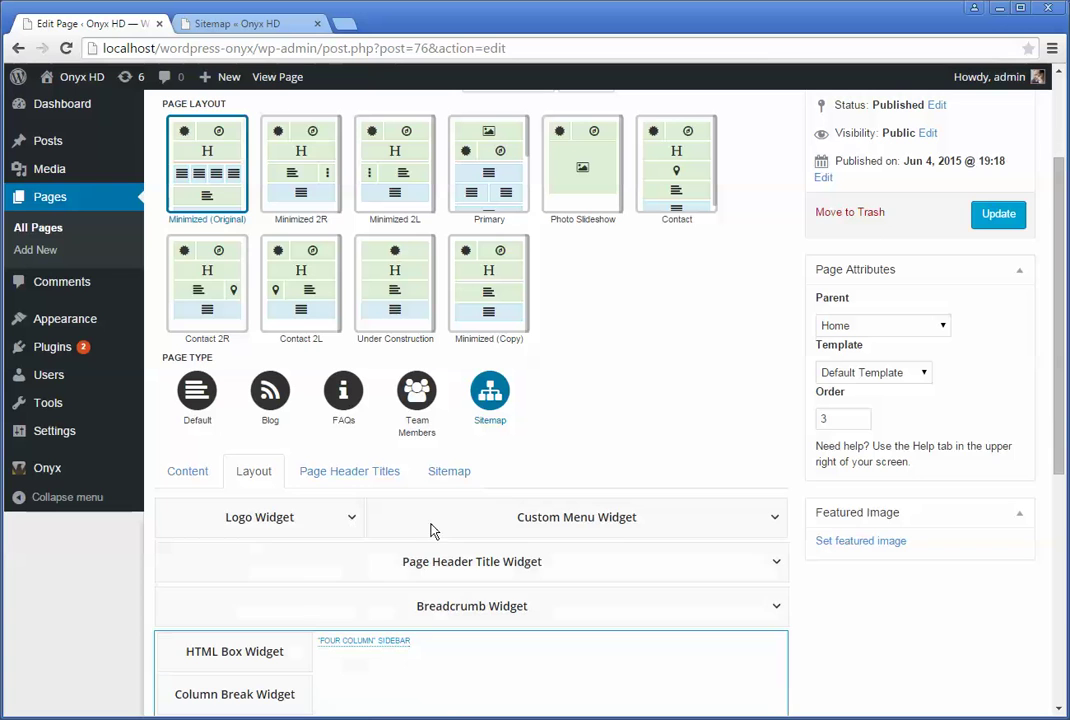
{"action": "left_click", "coordinate": [772, 518]}
{"action": "left_click", "coordinate": [772, 518]}
{"action": "left_click", "coordinate": [774, 566]}
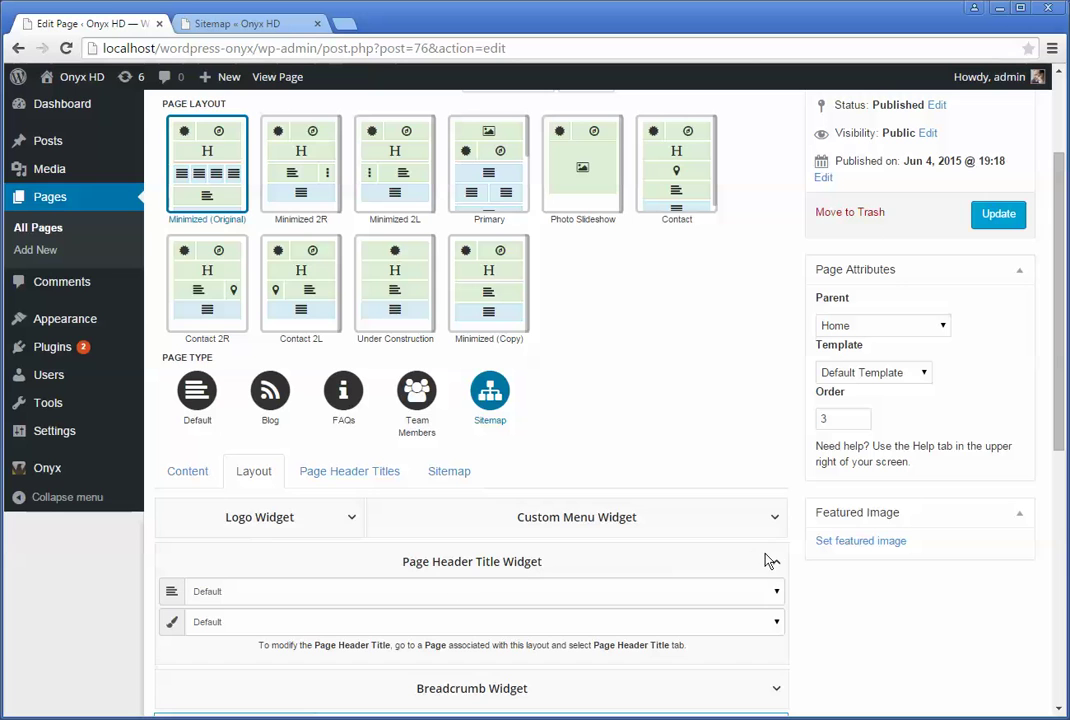
{"action": "left_click", "coordinate": [447, 595]}
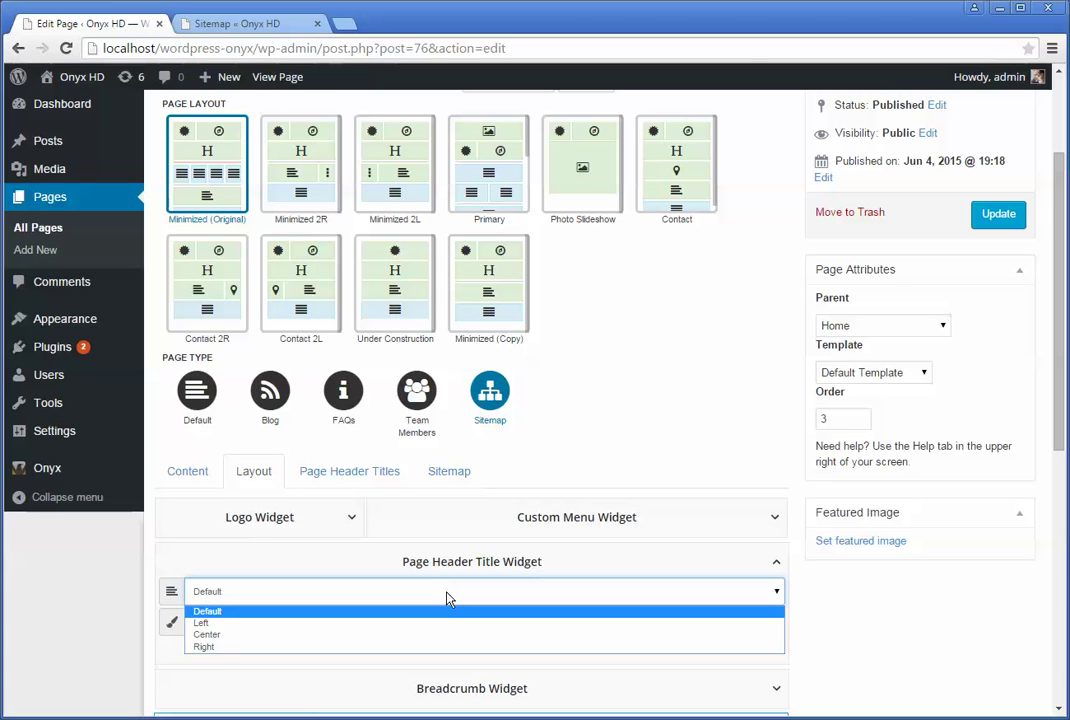
{"action": "left_click", "coordinate": [447, 594]}
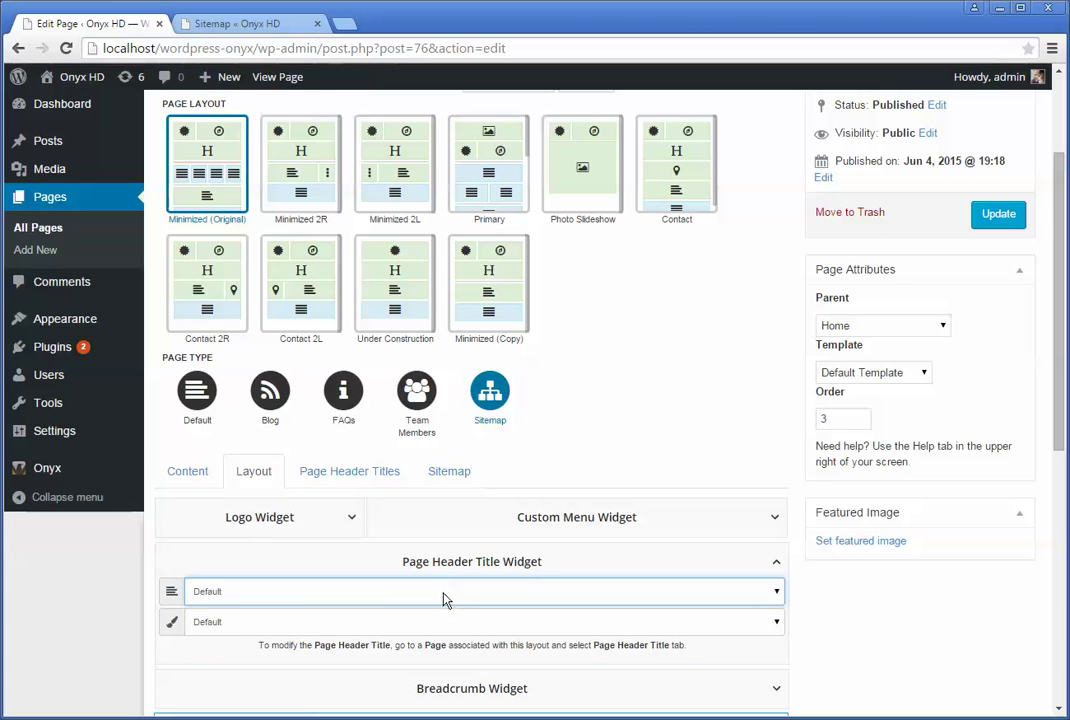
{"action": "left_click", "coordinate": [425, 600]}
{"action": "left_click", "coordinate": [387, 646]}
{"action": "left_click", "coordinate": [1015, 215]}
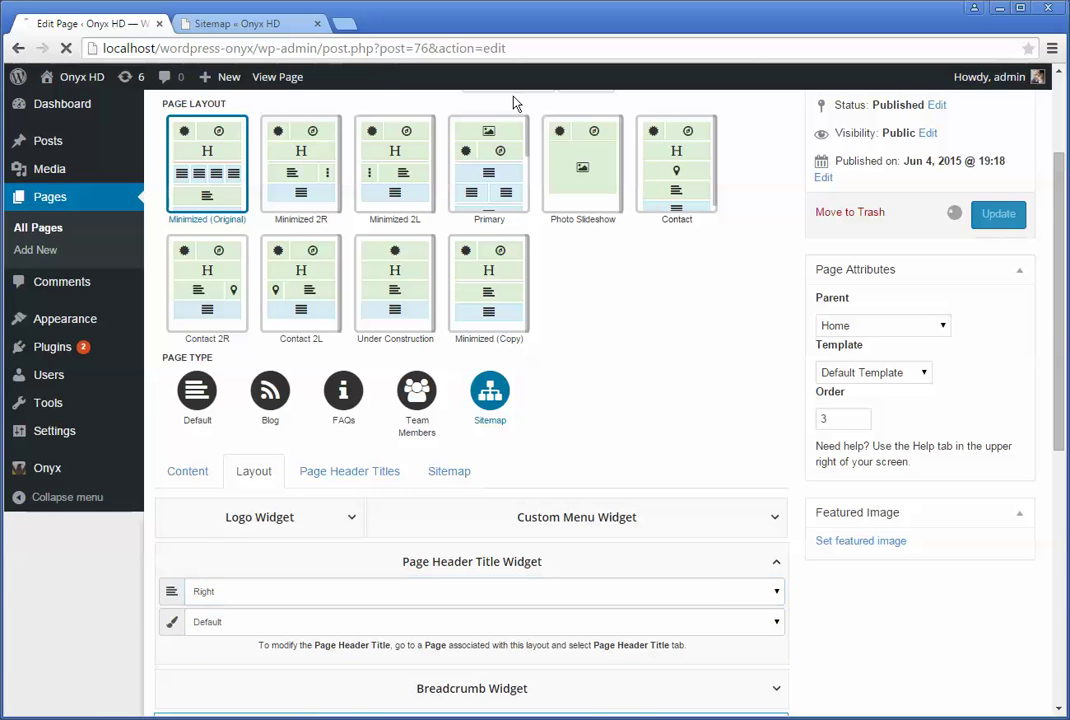
Reload the live Sitemap page and check the alignment of its header title
{"action": "left_click", "coordinate": [240, 23]}
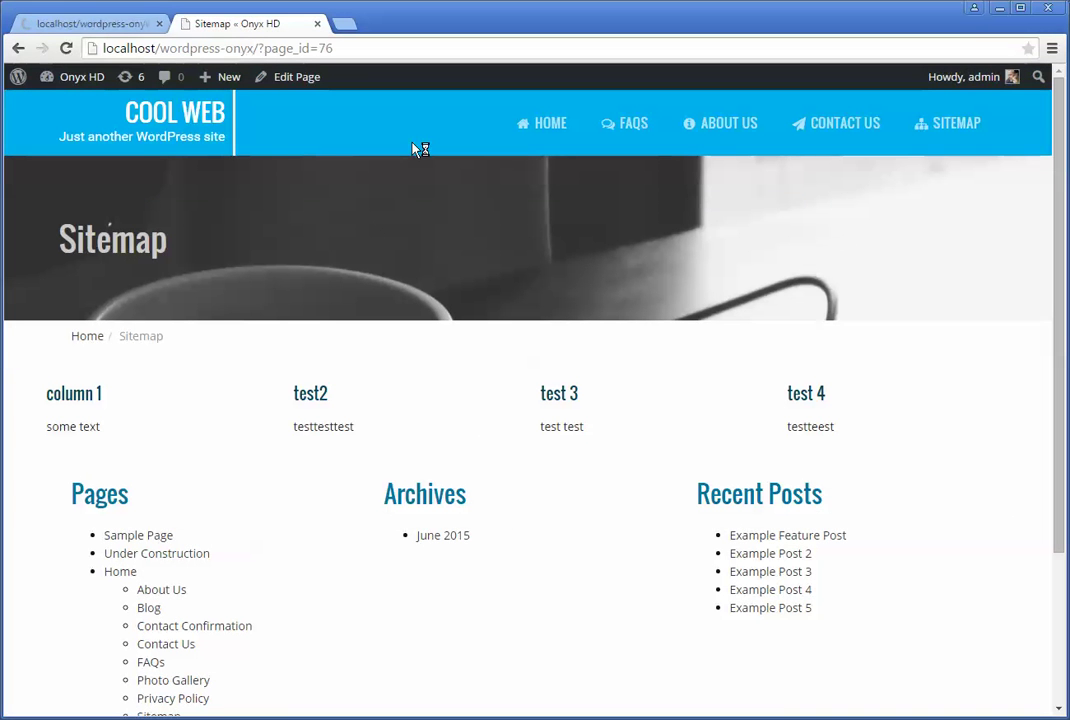
{"action": "left_click", "coordinate": [63, 48]}
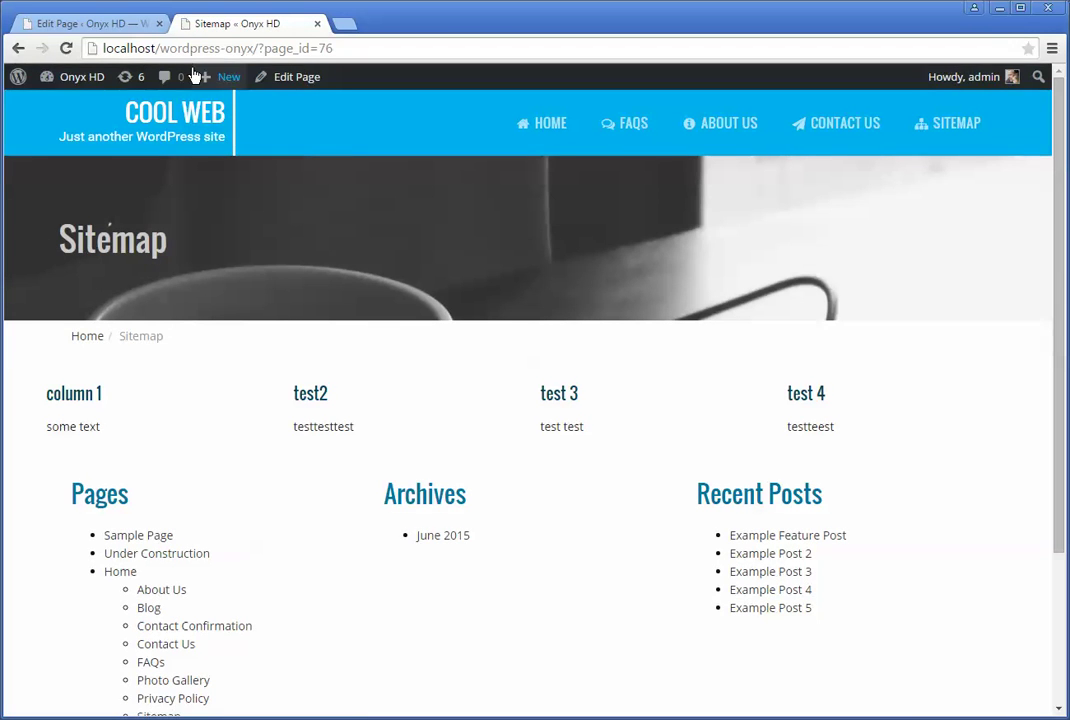
{"action": "left_click", "coordinate": [63, 48]}
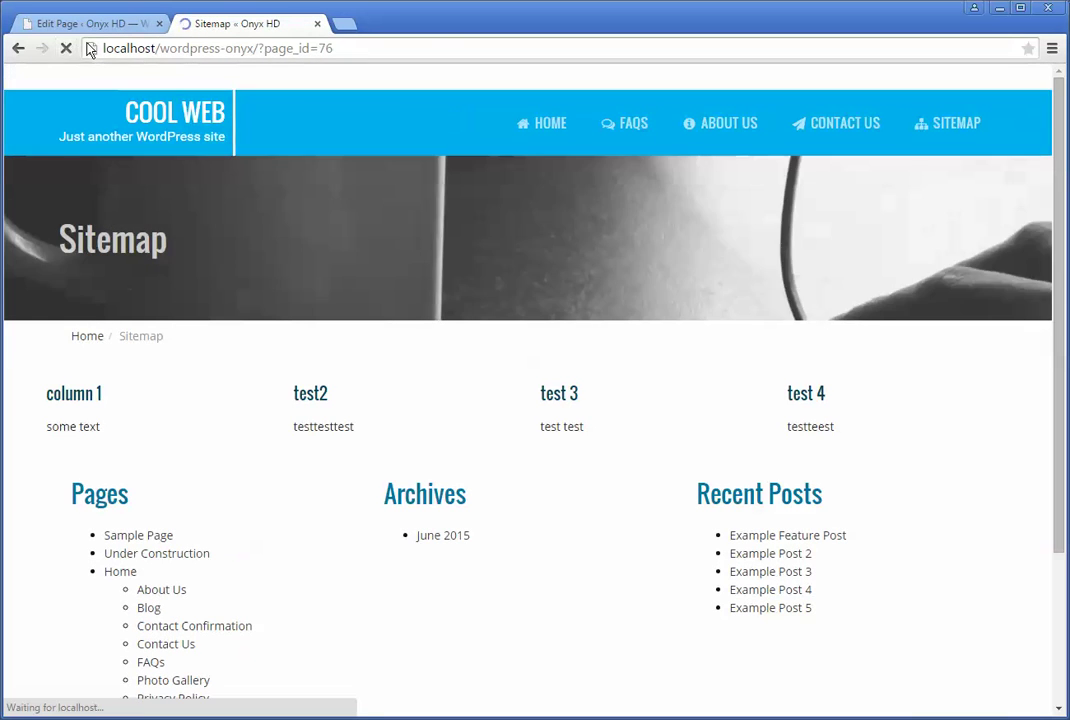
{"action": "double_click", "coordinate": [93, 236]}
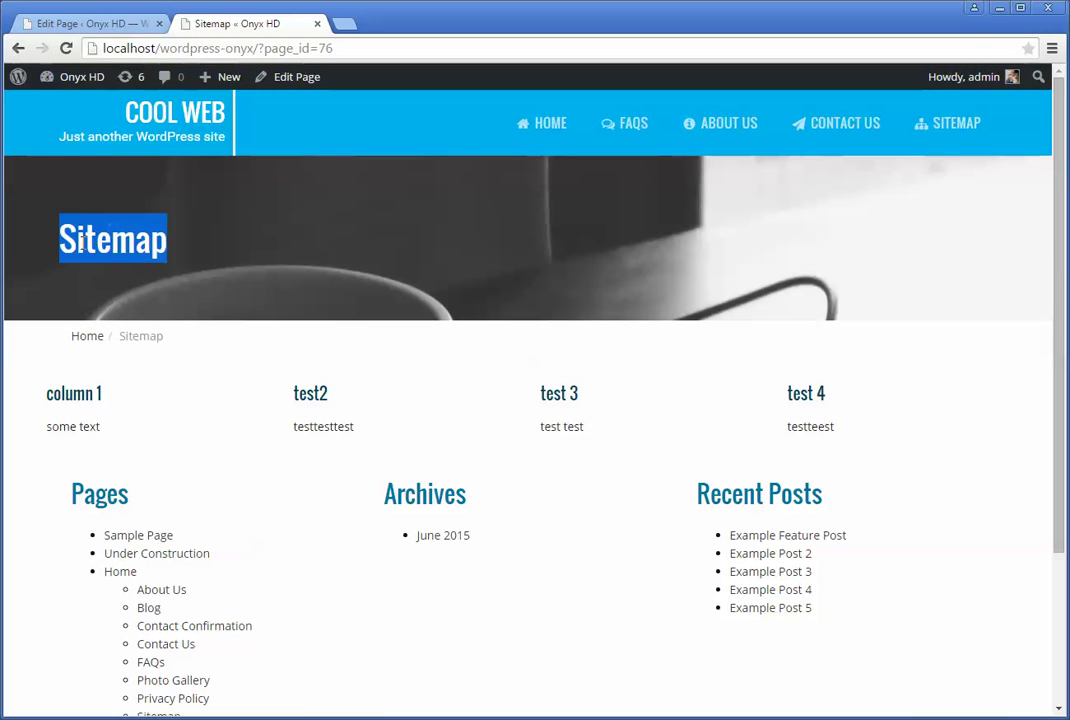
Change the Page Header Title widget's alignment to Center, update the page and view it live
{"action": "left_click", "coordinate": [90, 23]}
{"action": "scroll", "coordinate": [342, 480], "scroll_direction": "up", "scroll_amount": 2}
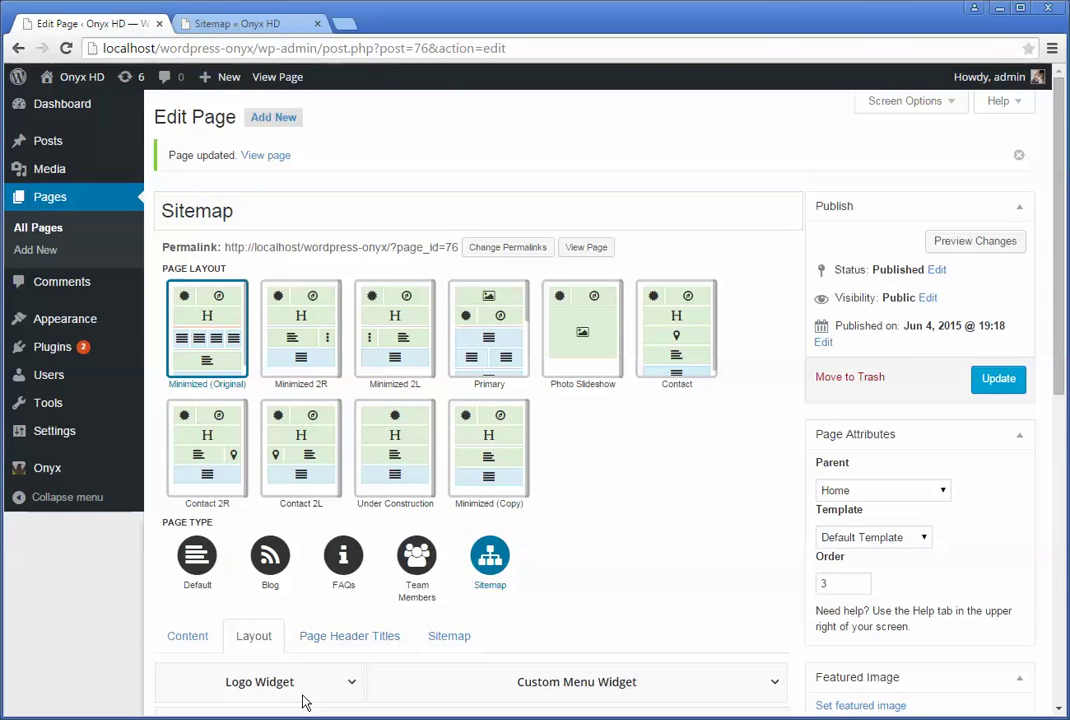
{"action": "scroll", "coordinate": [342, 676], "scroll_direction": "down", "scroll_amount": 2}
{"action": "left_click", "coordinate": [776, 562]}
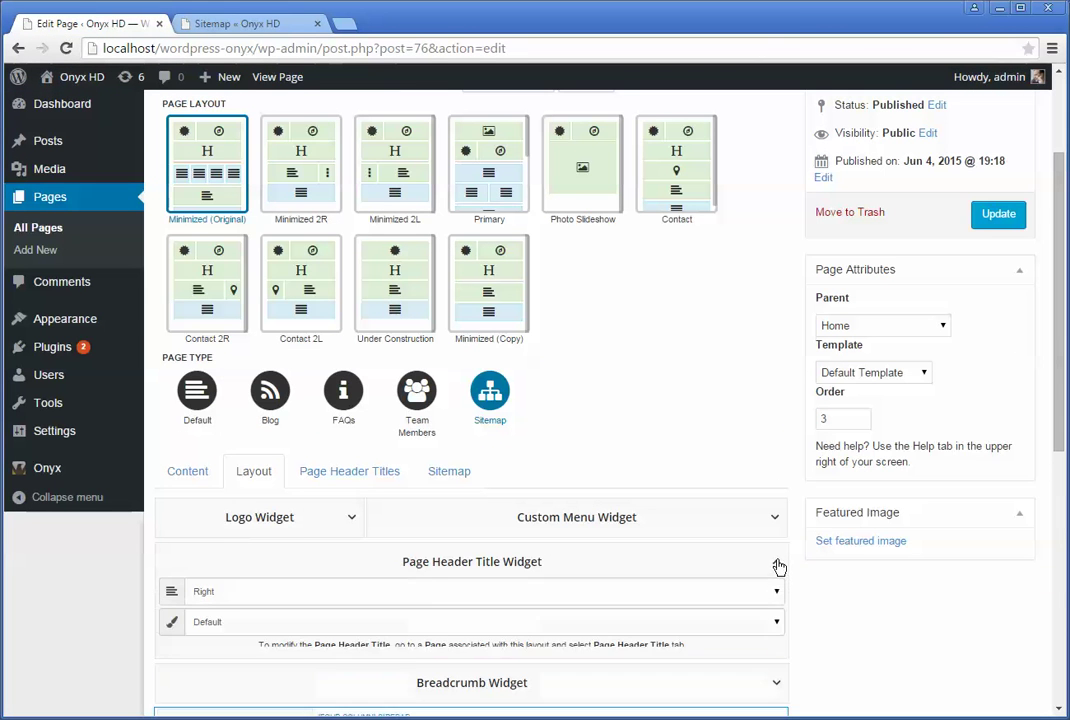
{"action": "left_click", "coordinate": [418, 596]}
{"action": "left_click", "coordinate": [341, 633]}
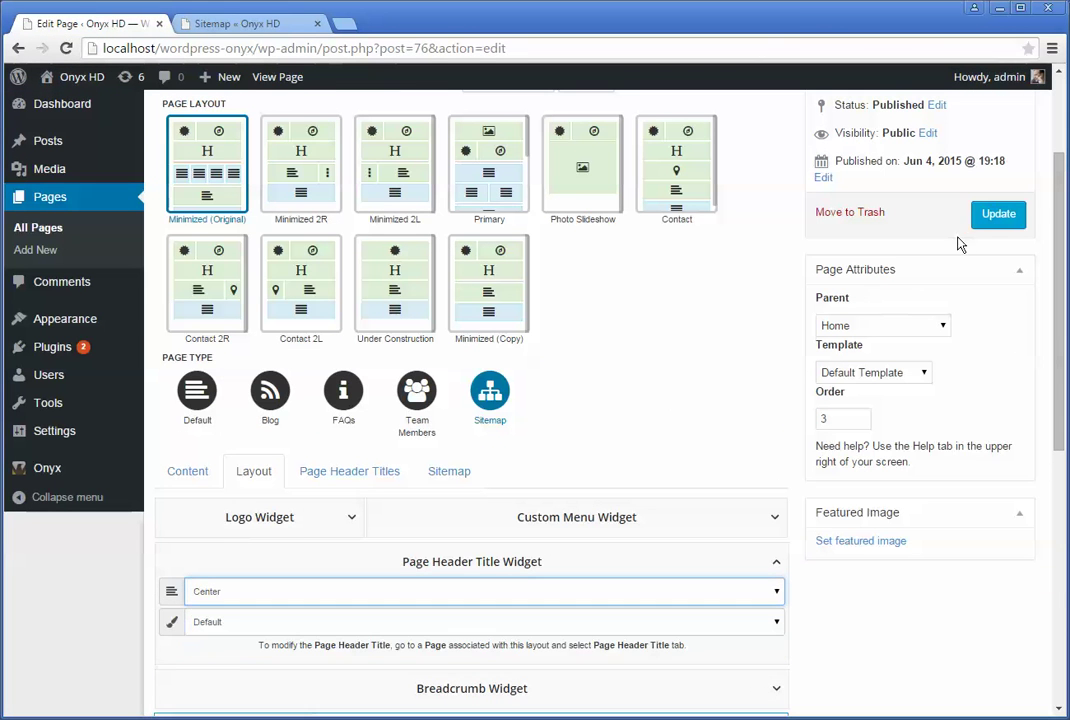
{"action": "left_click", "coordinate": [1000, 216]}
{"action": "key", "text": "ctrl+Tab"}
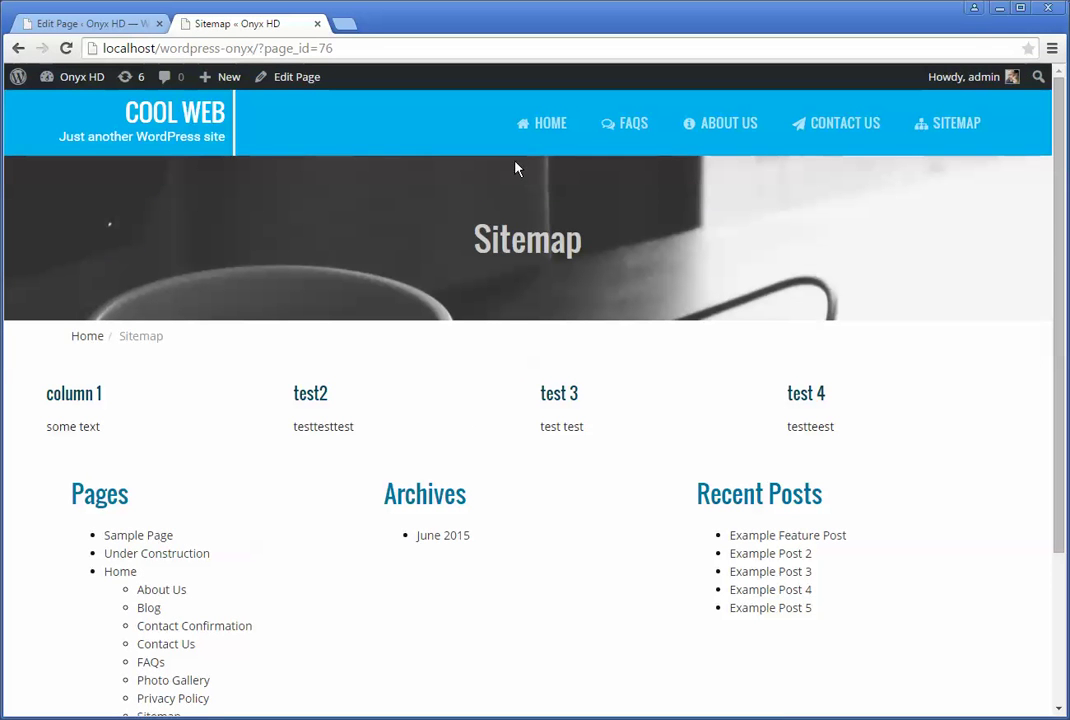
Set the Page Header Title widget's alignment back to Right, update the page and check it live
{"action": "left_click", "coordinate": [121, 26]}
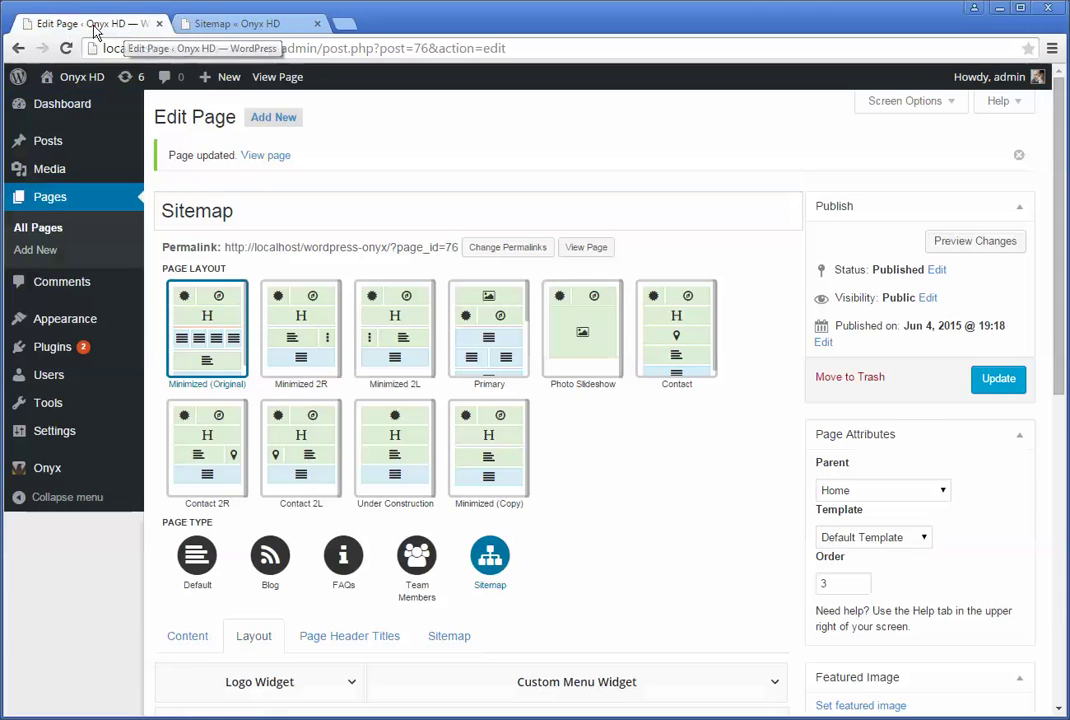
{"action": "scroll", "coordinate": [724, 547], "scroll_direction": "down", "scroll_amount": 3}
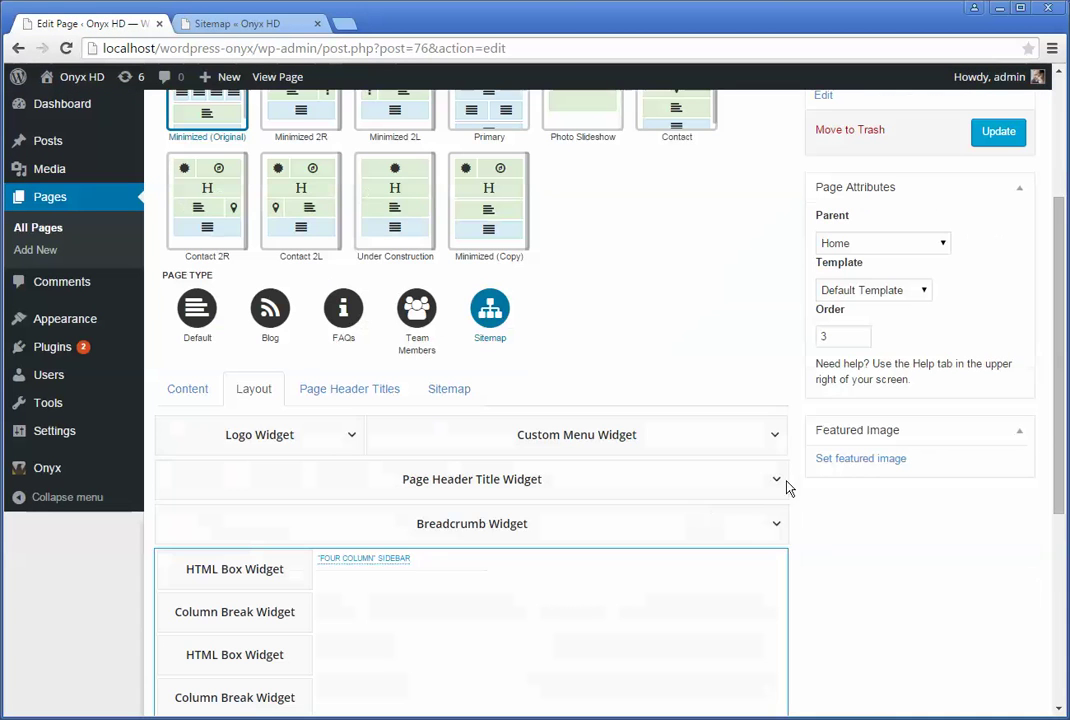
{"action": "left_click", "coordinate": [776, 481]}
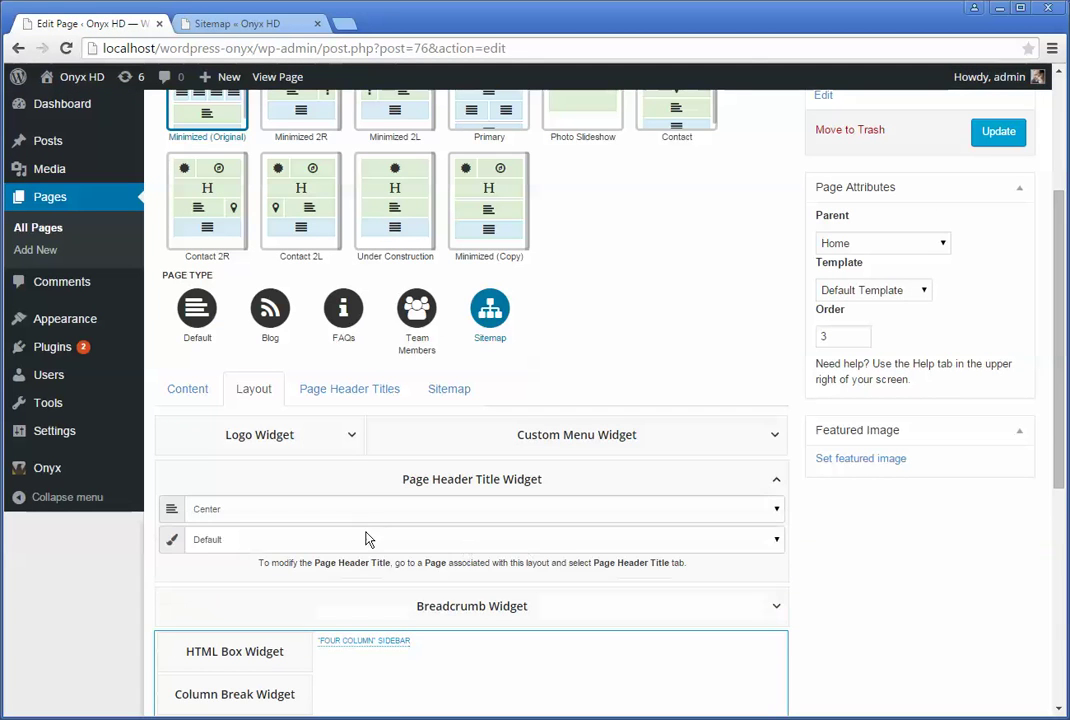
{"action": "left_click", "coordinate": [356, 516]}
{"action": "left_click", "coordinate": [339, 564]}
{"action": "left_click", "coordinate": [998, 131]}
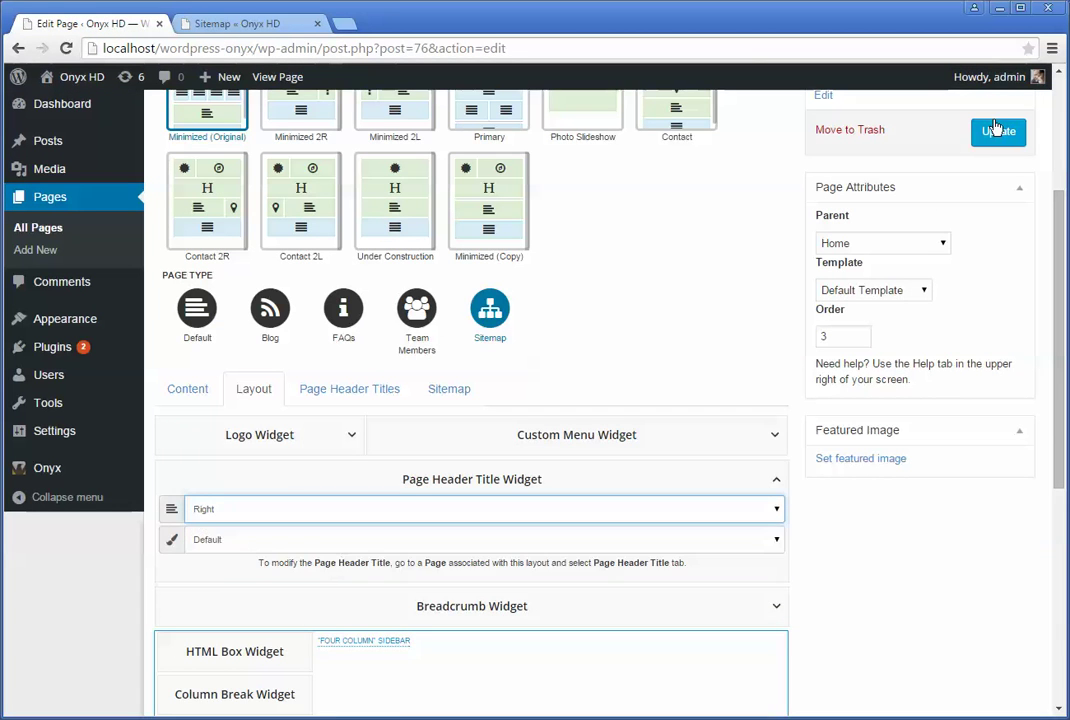
{"action": "left_click", "coordinate": [311, 25]}
{"action": "left_click", "coordinate": [66, 48]}
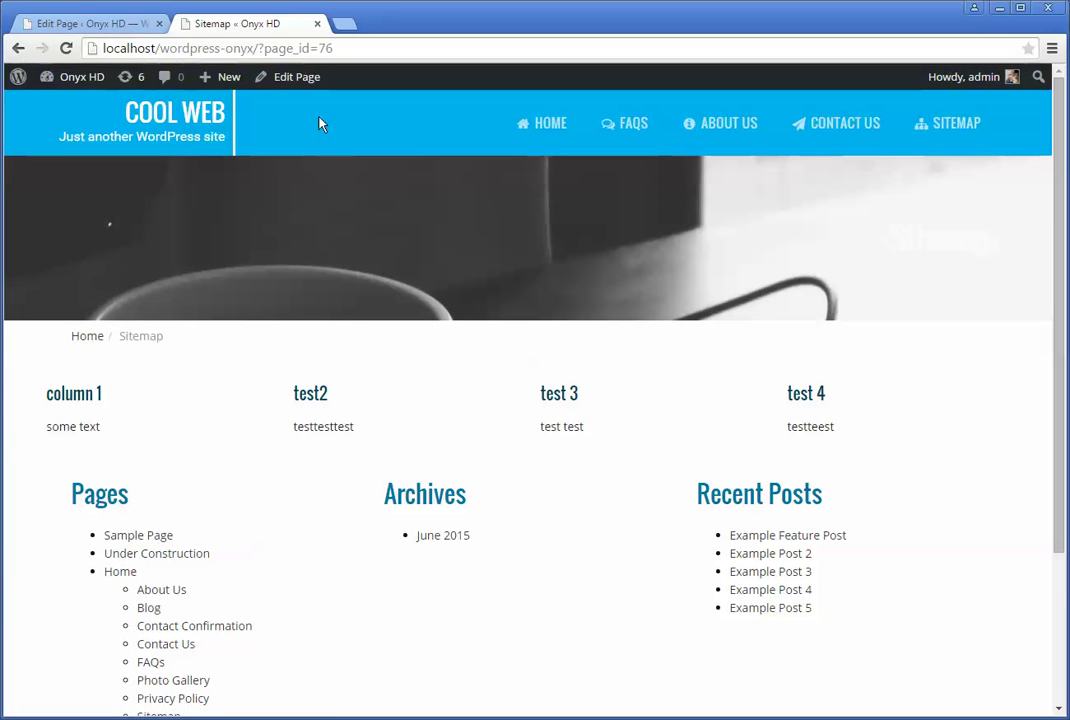
Examine the Custom Menu widget's option and the remaining widgets in the Sitemap page's layout settings
{"action": "left_click", "coordinate": [79, 17]}
{"action": "scroll", "coordinate": [443, 273], "scroll_direction": "up", "scroll_amount": 3}
{"action": "scroll", "coordinate": [611, 401], "scroll_direction": "down", "scroll_amount": 4}
{"action": "left_click", "coordinate": [775, 272]}
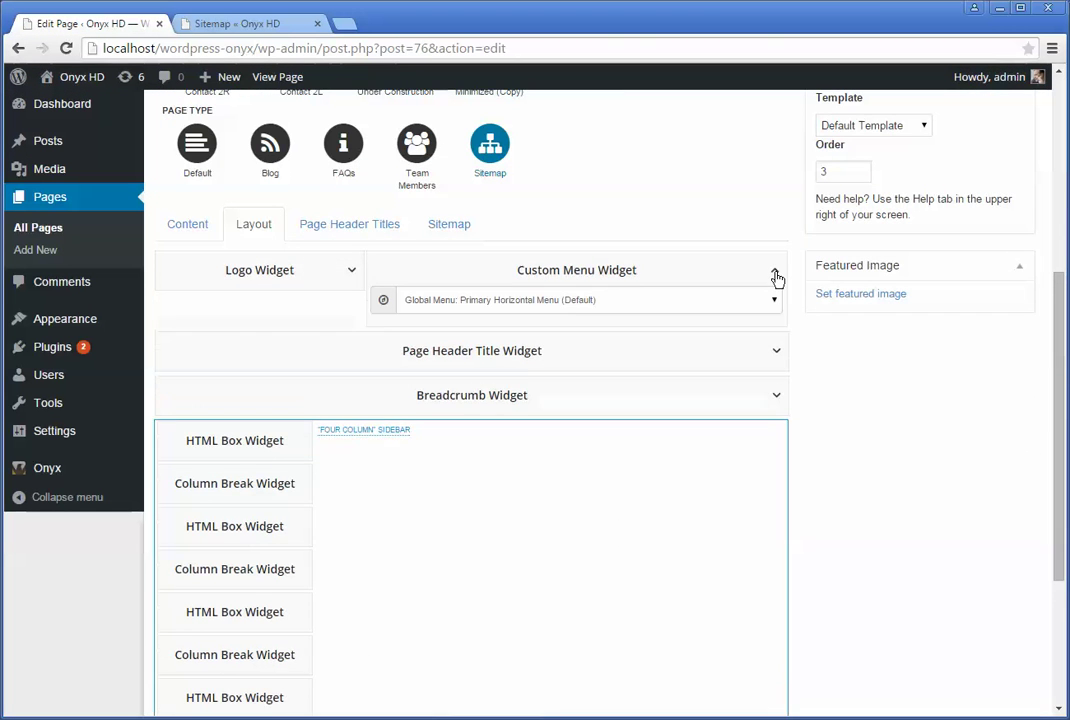
{"action": "left_click", "coordinate": [775, 272]}
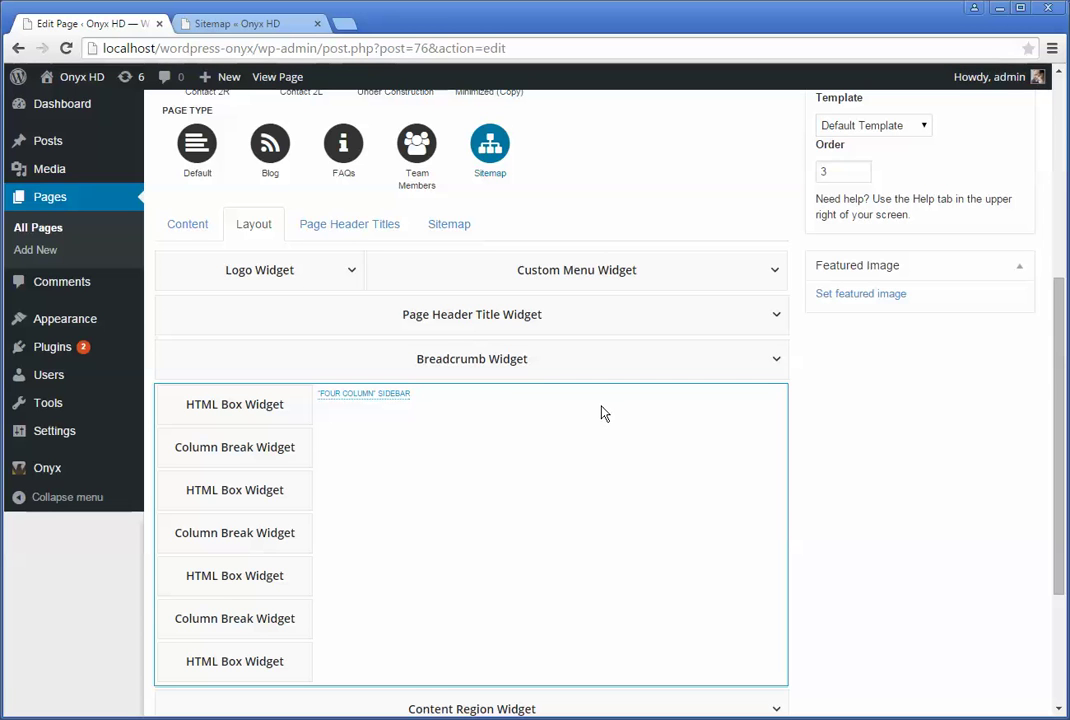
{"action": "scroll", "coordinate": [838, 512], "scroll_direction": "down", "scroll_amount": 3}
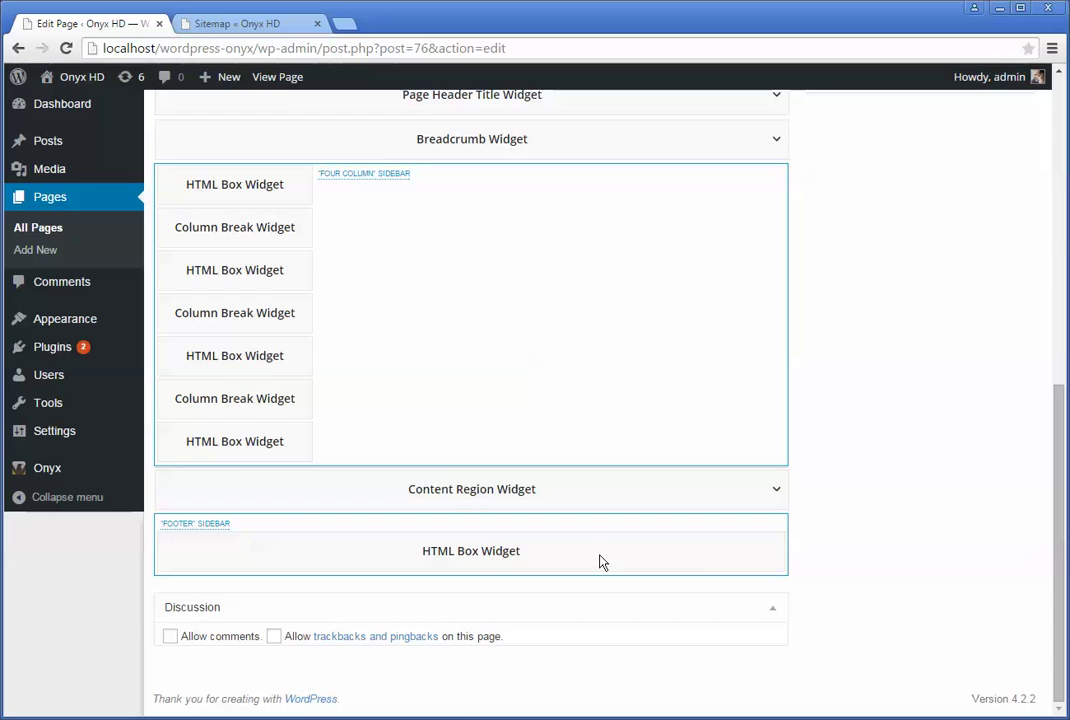
{"action": "scroll", "coordinate": [840, 511], "scroll_direction": "up", "scroll_amount": 5}
{"action": "scroll", "coordinate": [720, 297], "scroll_direction": "up", "scroll_amount": 2}
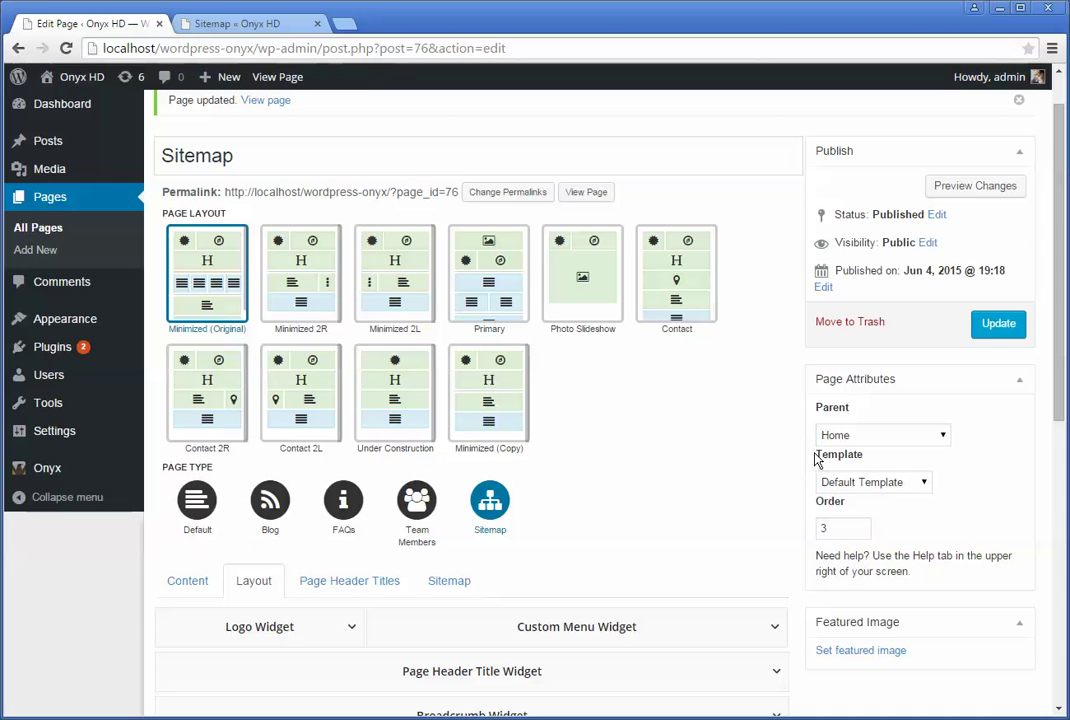
Examine the template choices in the Sitemap page's attributes, keeping Default Template
{"action": "left_click", "coordinate": [849, 482]}
{"action": "left_click", "coordinate": [852, 483]}
{"action": "left_click", "coordinate": [852, 483]}
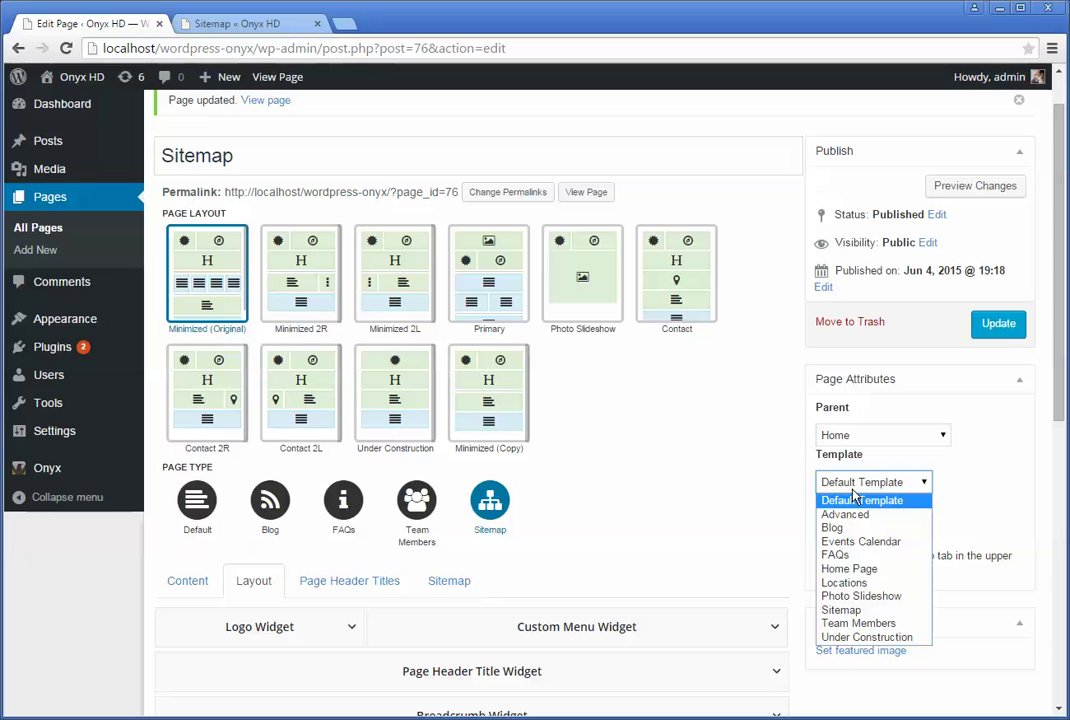
{"action": "left_click", "coordinate": [867, 488]}
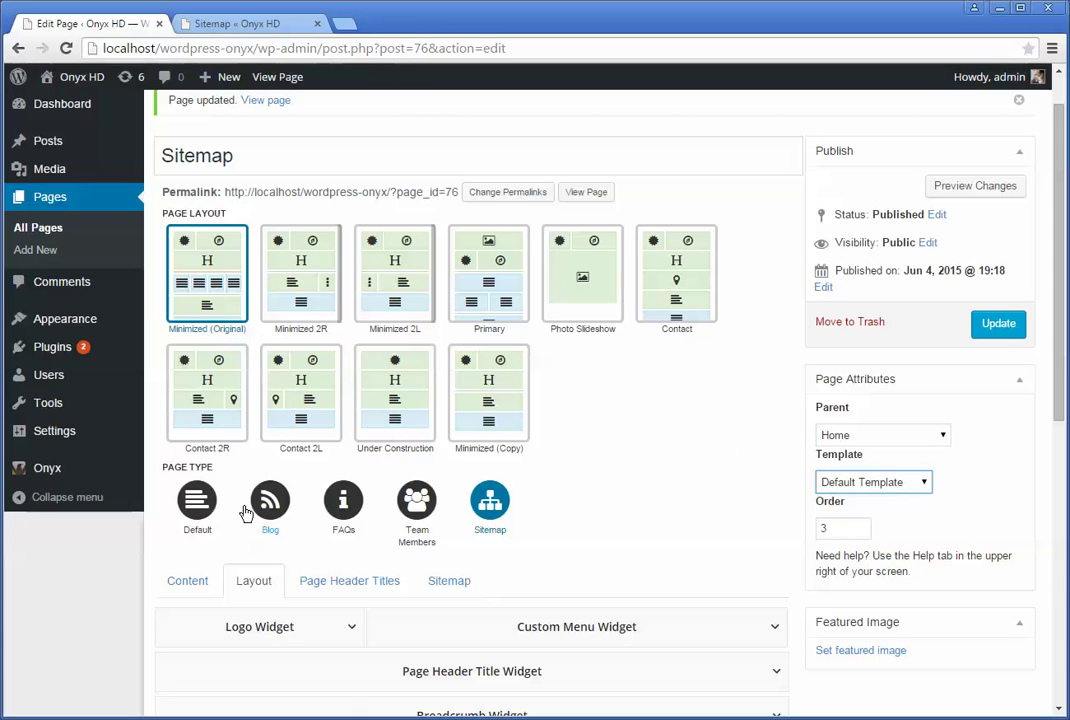
Open the Onyx theme's Control Panel and examine the Global Layout Manager choices among the Quickstart settings
{"action": "mouse_move", "coordinate": [72, 478]}
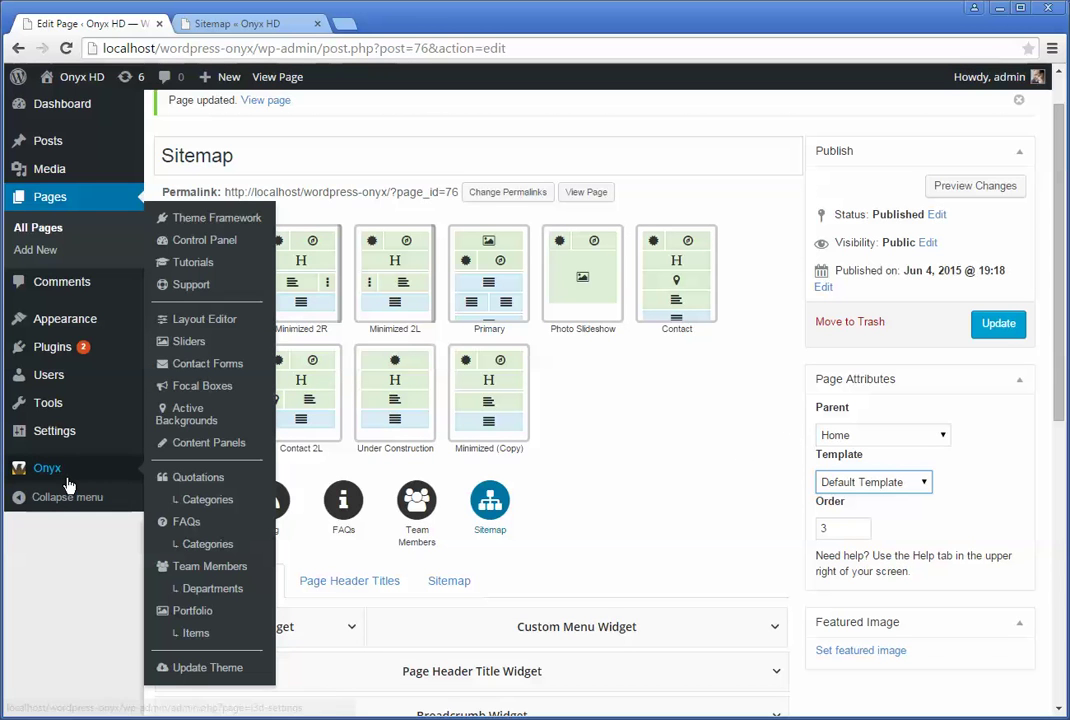
{"action": "left_click", "coordinate": [207, 244]}
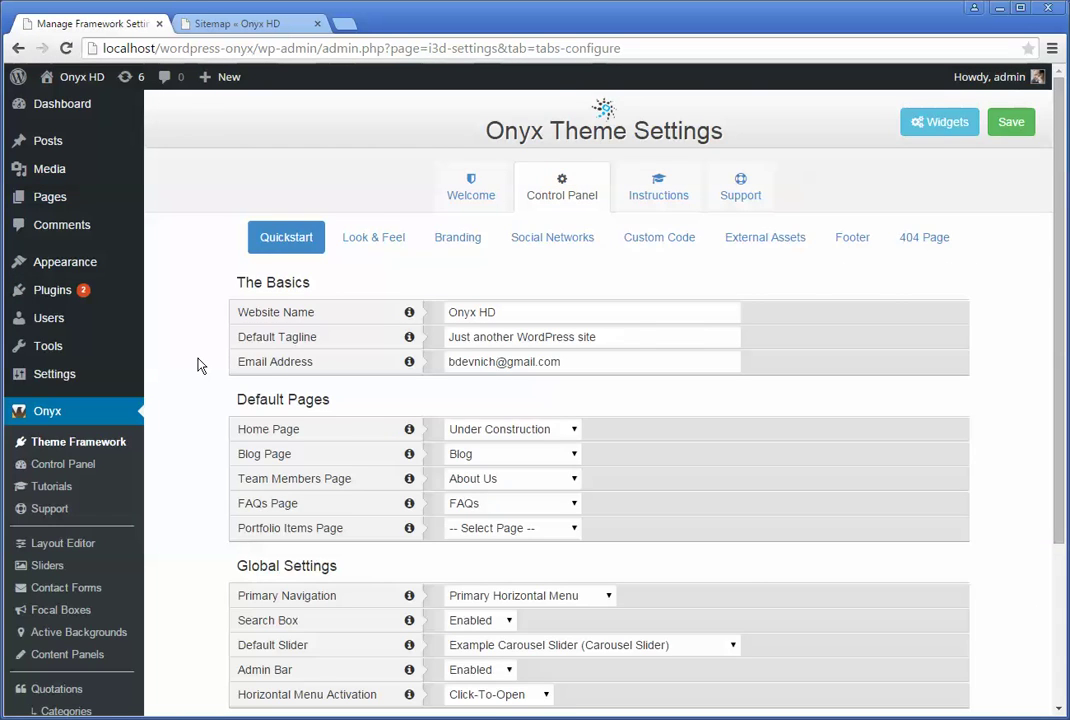
{"action": "scroll", "coordinate": [199, 363], "scroll_direction": "down", "scroll_amount": 2}
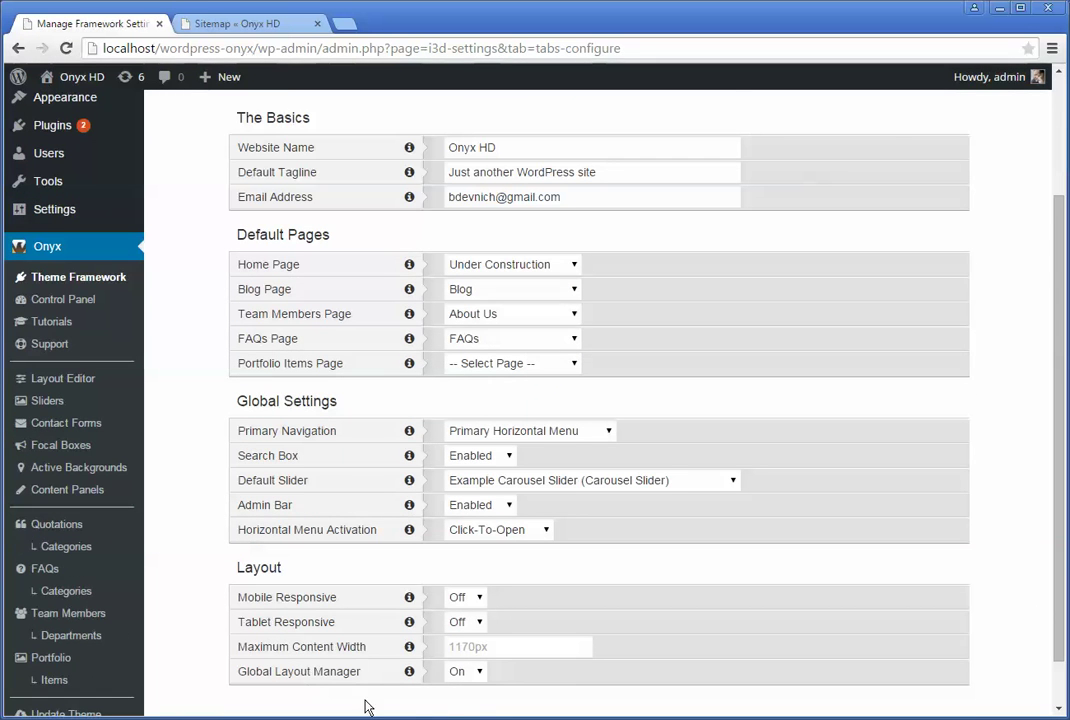
{"action": "left_click", "coordinate": [466, 674]}
{"action": "left_click", "coordinate": [463, 680]}
{"action": "scroll", "coordinate": [929, 470], "scroll_direction": "down", "scroll_amount": 1}
{"action": "scroll", "coordinate": [931, 470], "scroll_direction": "up", "scroll_amount": 1}
{"action": "scroll", "coordinate": [931, 468], "scroll_direction": "up", "scroll_amount": 1}
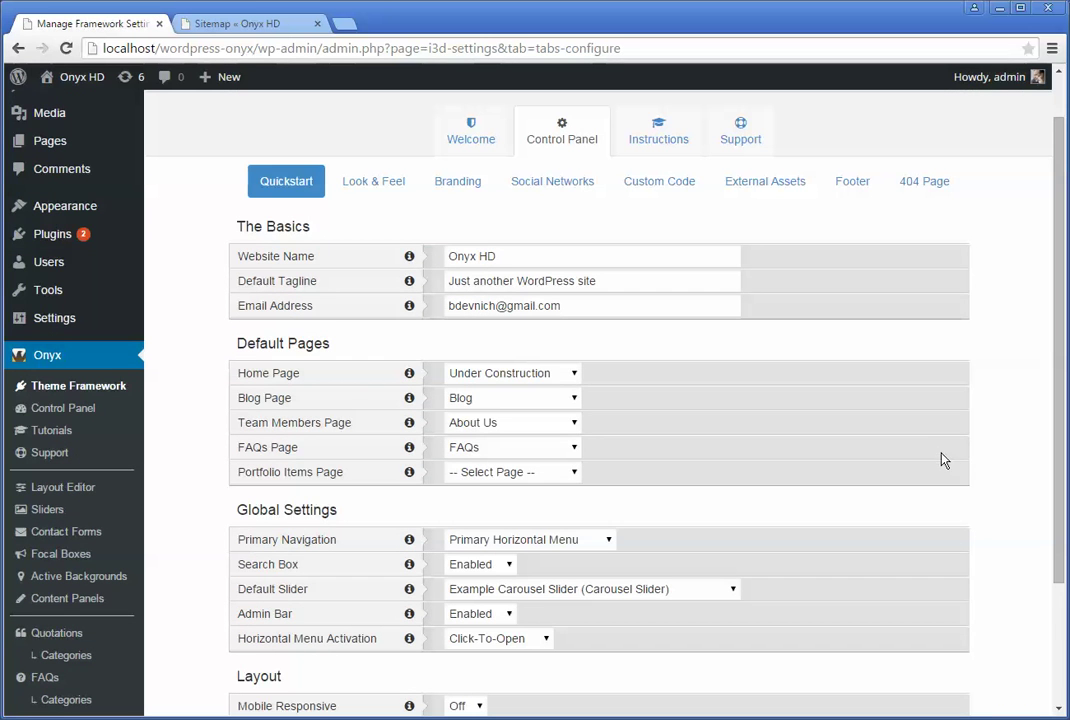